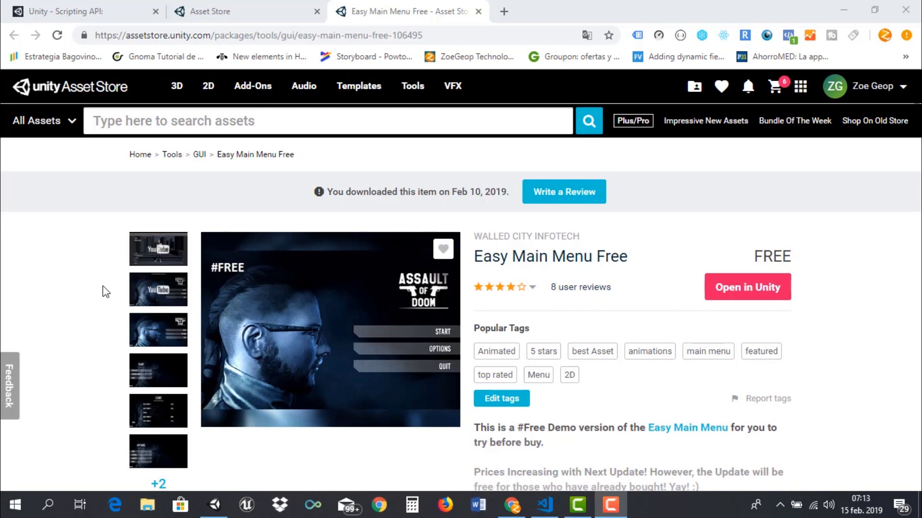
- Open the third Easy Main Menu Free thumbnail in the enlarged screenshot gallery
scroll(81, 308, "down", 1)
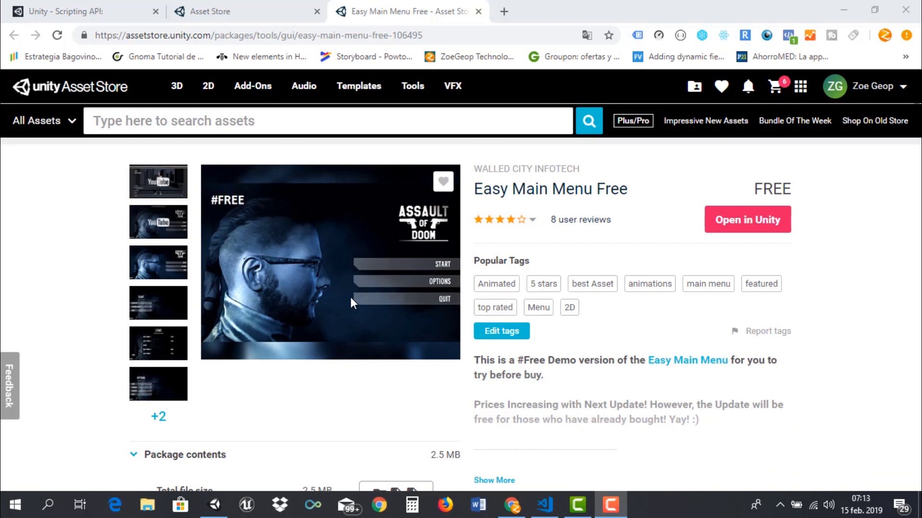
left_click(160, 275)
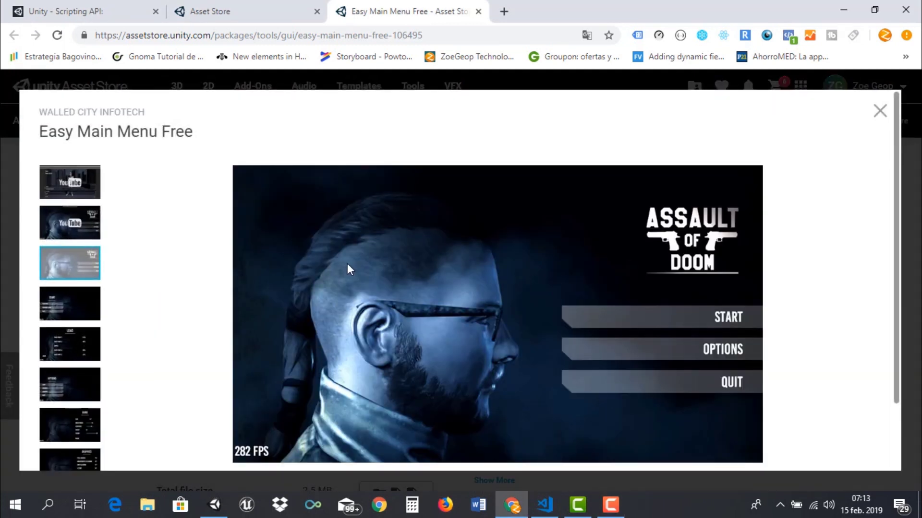
- Browse the START, LOAD, OPTIONS, GAME and GRAPHICS screenshots, return to the main menu image, then close the gallery
scroll(303, 270, "down", 1)
left_click(91, 240)
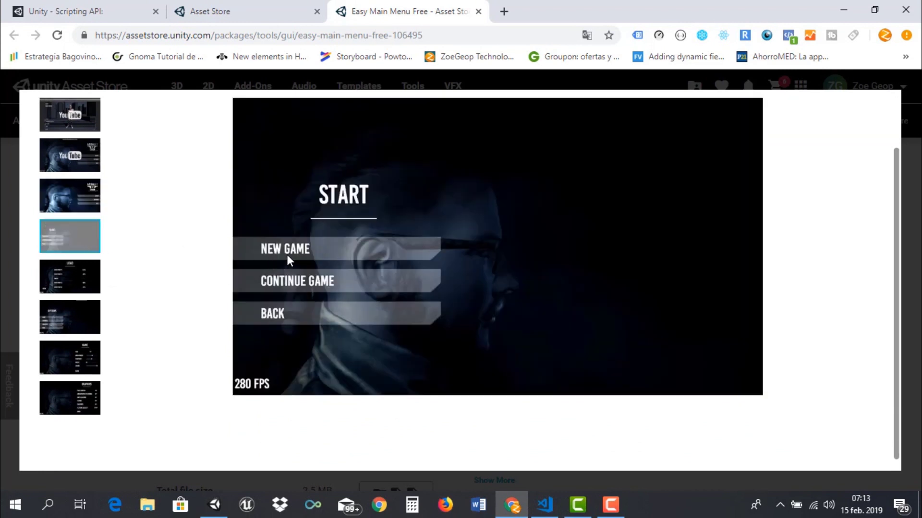
left_click(53, 290)
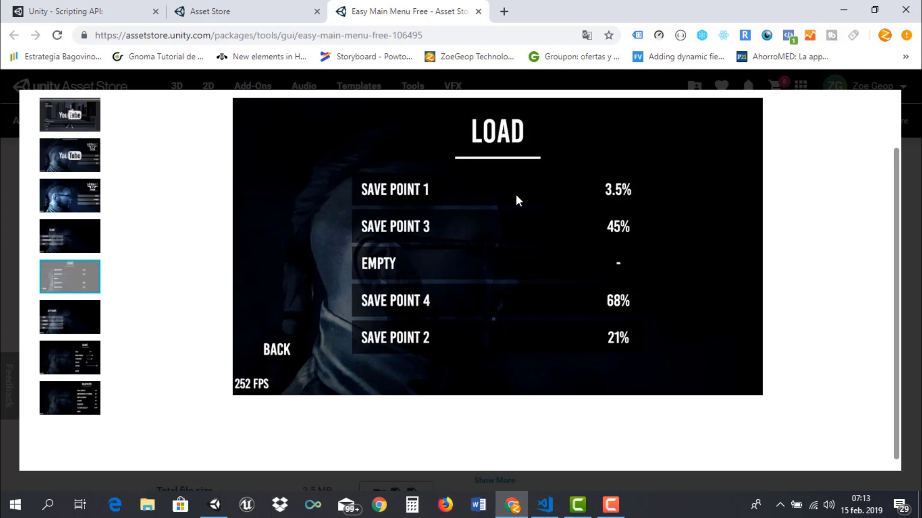
left_click(82, 326)
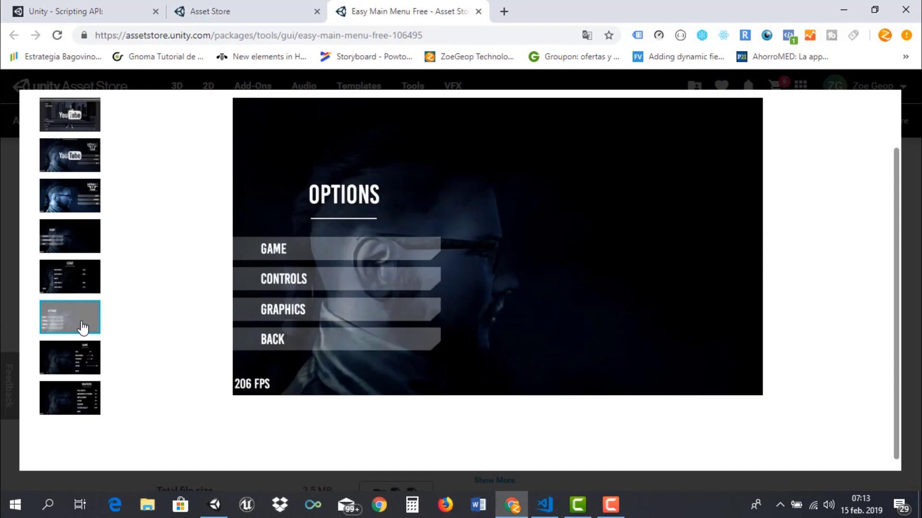
left_click(92, 355)
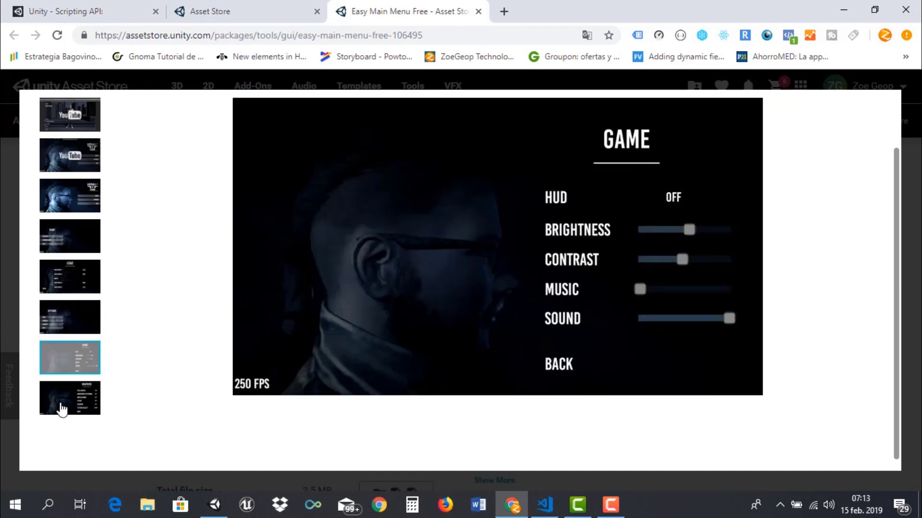
left_click(96, 409)
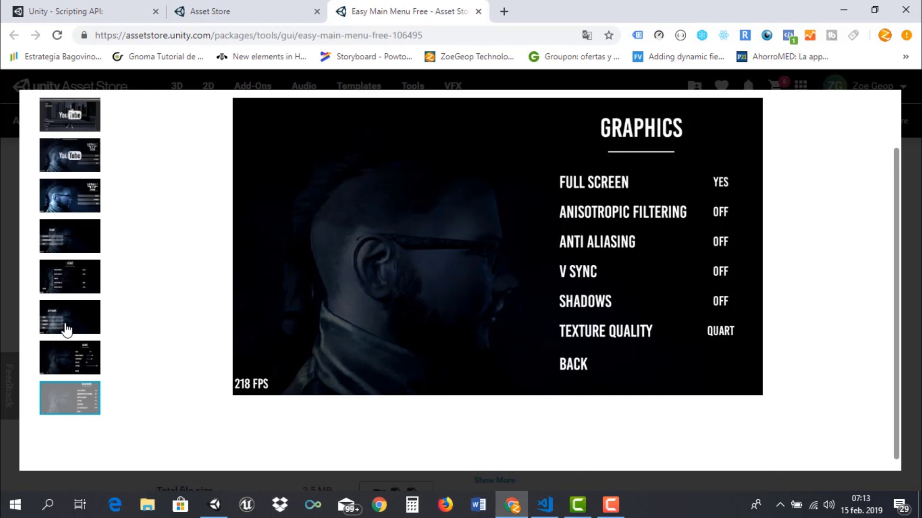
left_click(51, 204)
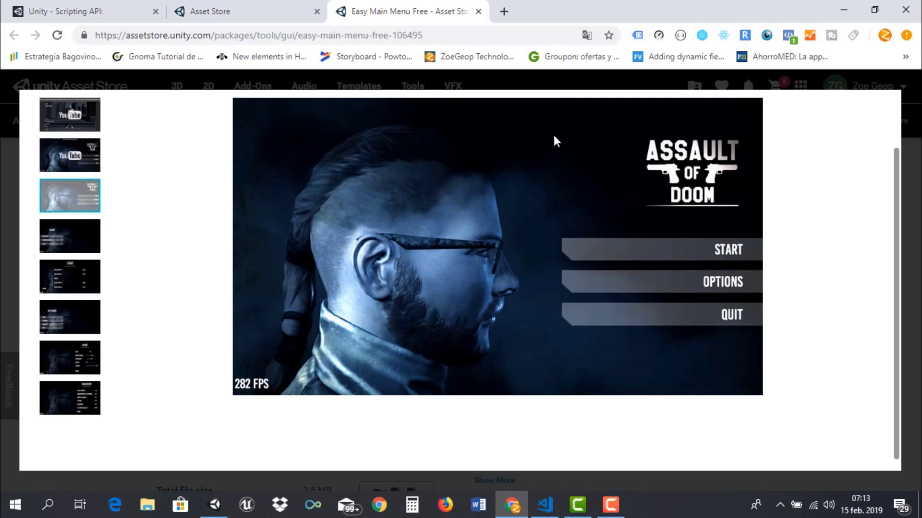
left_click(913, 200)
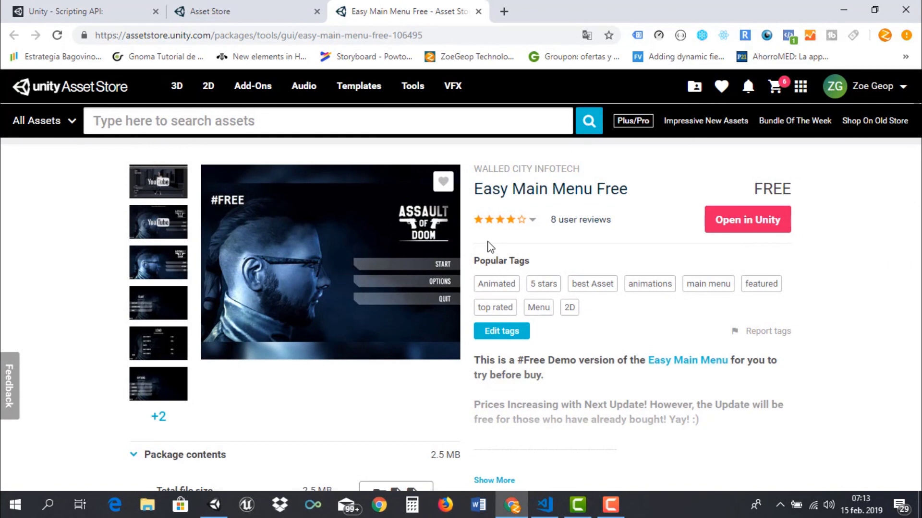
- Switch to the Unity First Person Shooter project and scroll the Project panel to the top
left_click(222, 504)
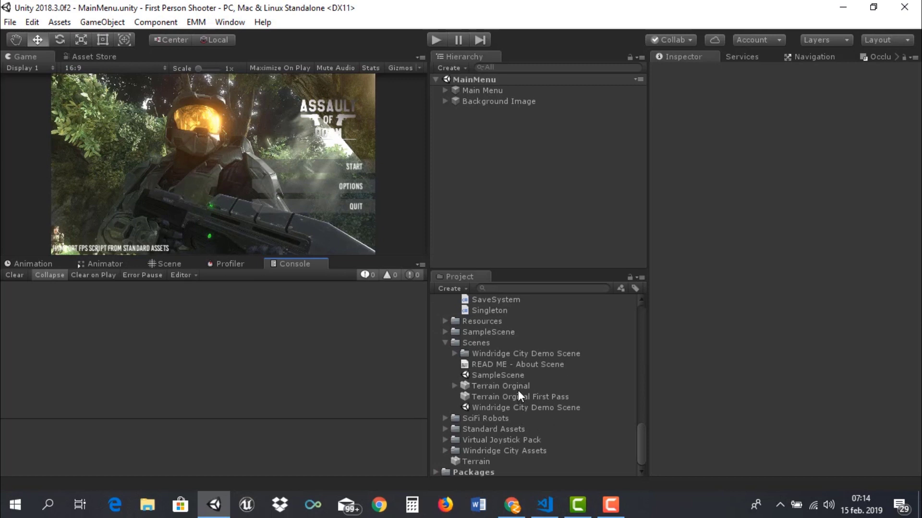
scroll(518, 393, "up", 5)
scroll(518, 393, "up", 5)
scroll(519, 392, "up", 5)
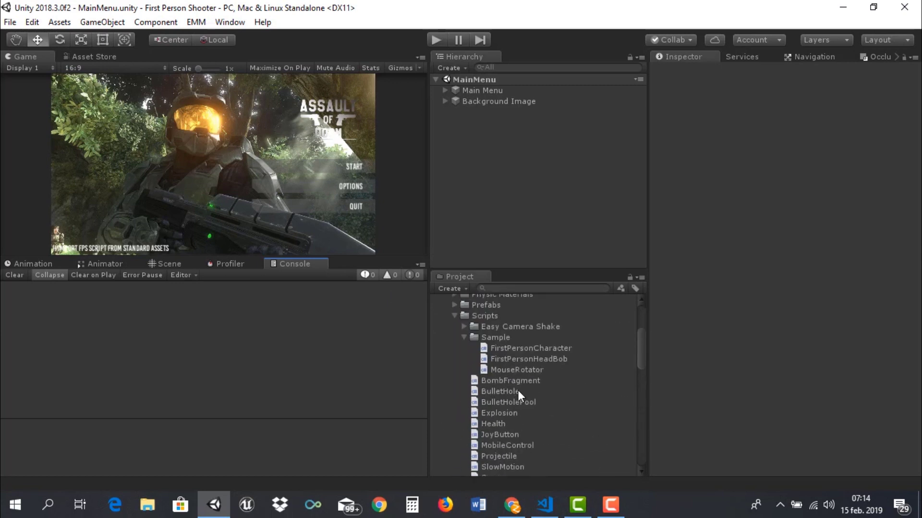
scroll(518, 392, "up", 5)
- Collapse the Easy Weapons, EasyMainMenu, PersistScripts, Scenes and Audio folders under Assets
left_click(444, 356)
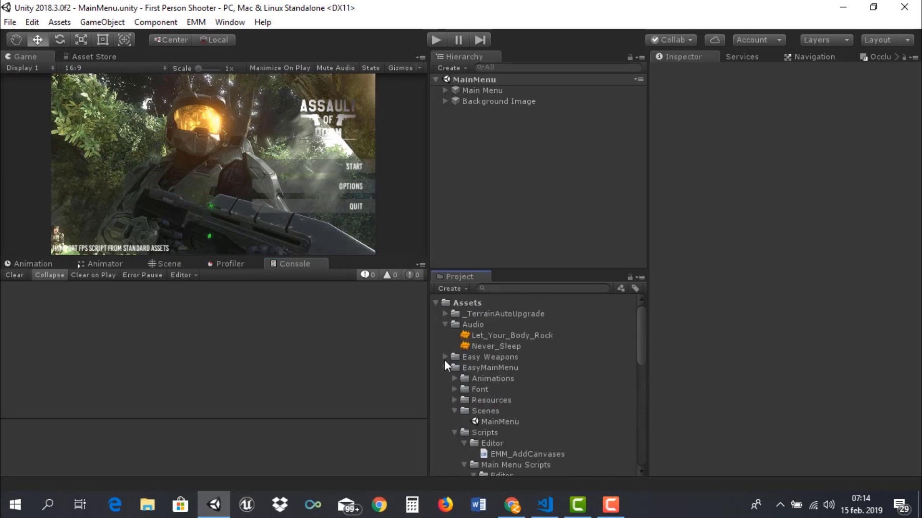
left_click(444, 367)
left_click(442, 400)
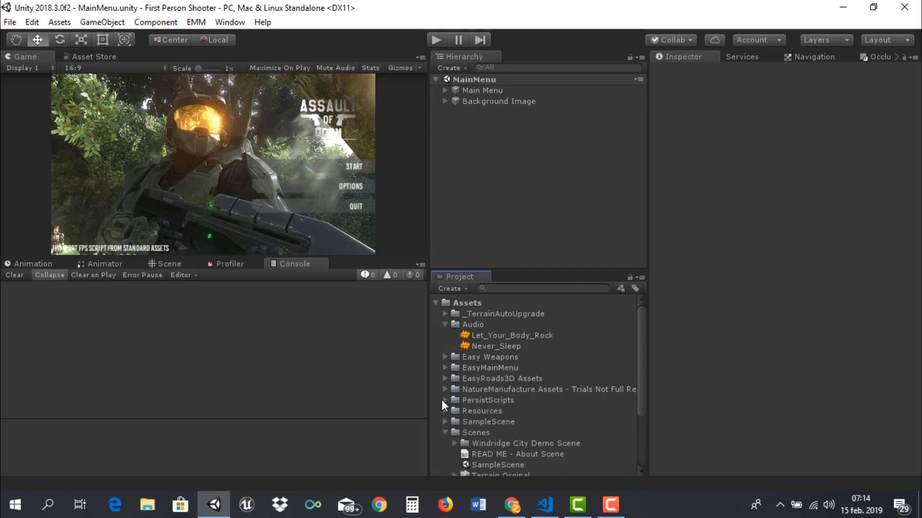
left_click(442, 435)
scroll(445, 426, "down", 2)
scroll(447, 376, "up", 2)
left_click(445, 325)
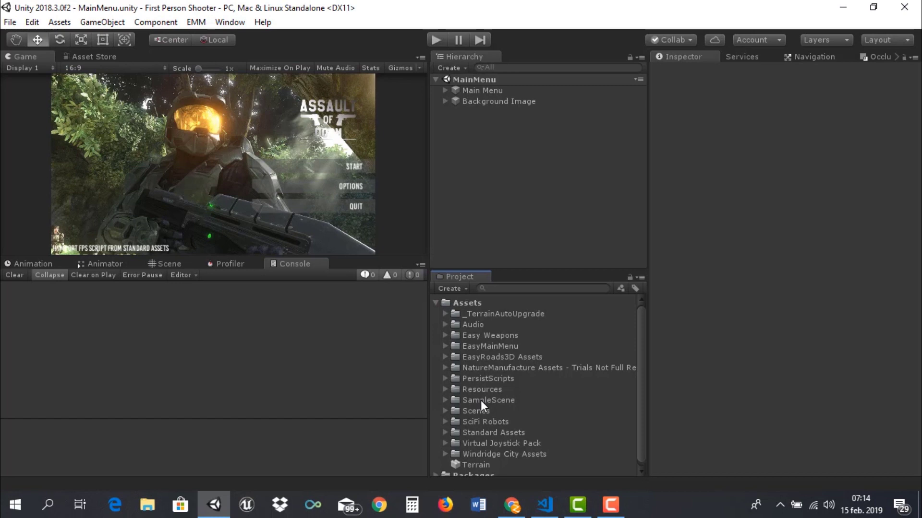
- Enter Play mode on the MainMenu scene and maximize the Game view
left_click(436, 40)
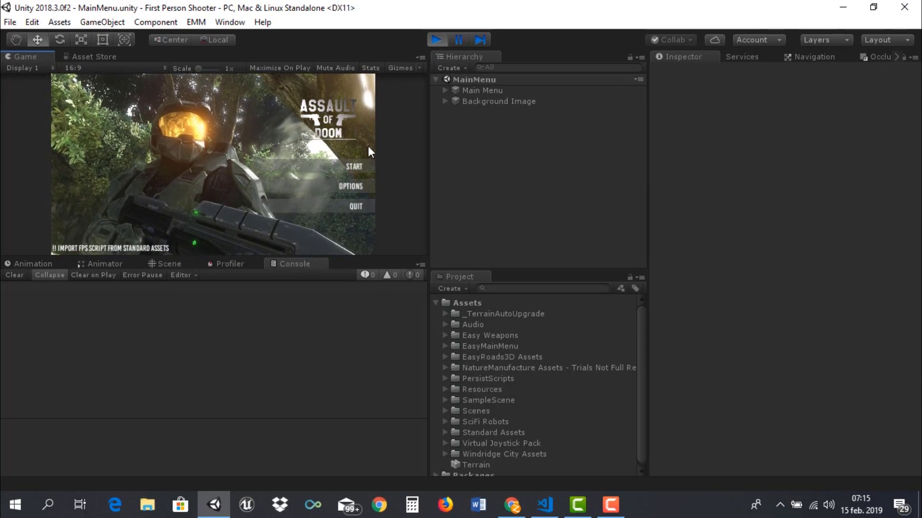
left_click(421, 57)
left_click(446, 108)
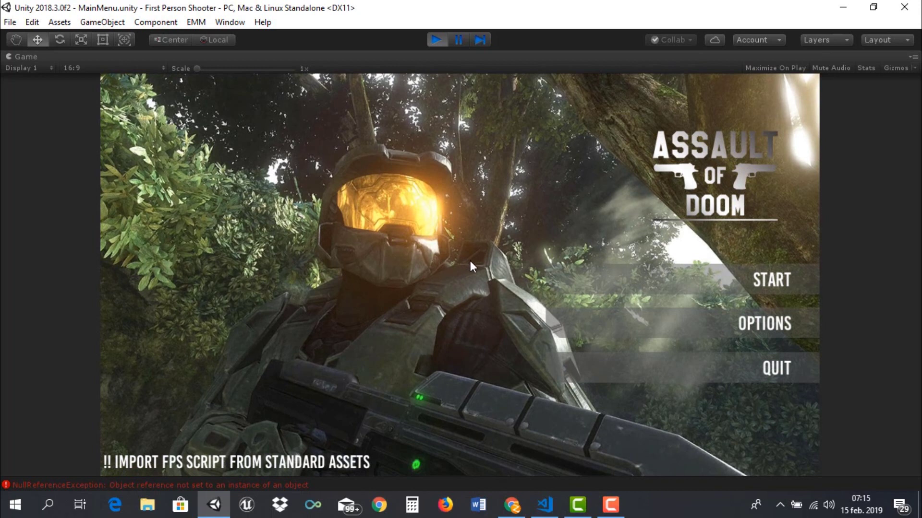
- In the running menu, open OPTIONS, view the GAME, CONTROLS and GRAPHICS panels, then return to the main menu
left_click(704, 321)
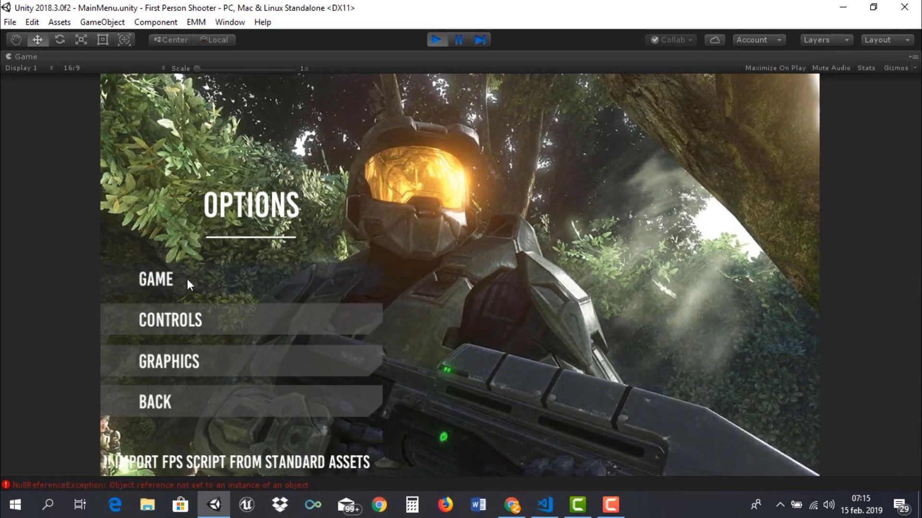
left_click(186, 279)
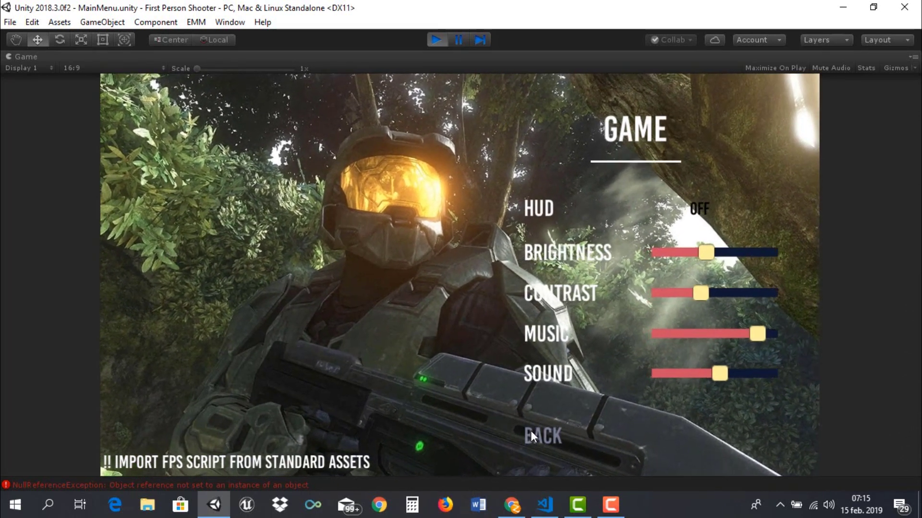
left_click(531, 430)
left_click(212, 323)
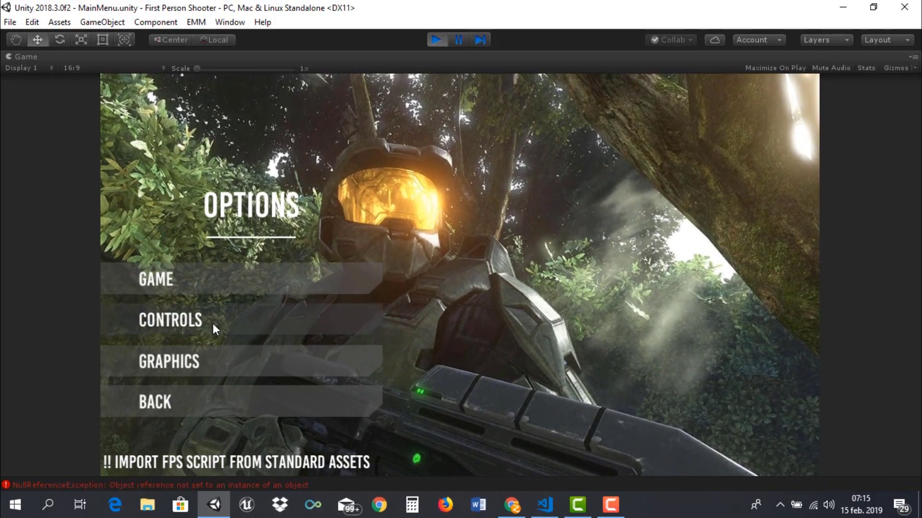
left_click(561, 436)
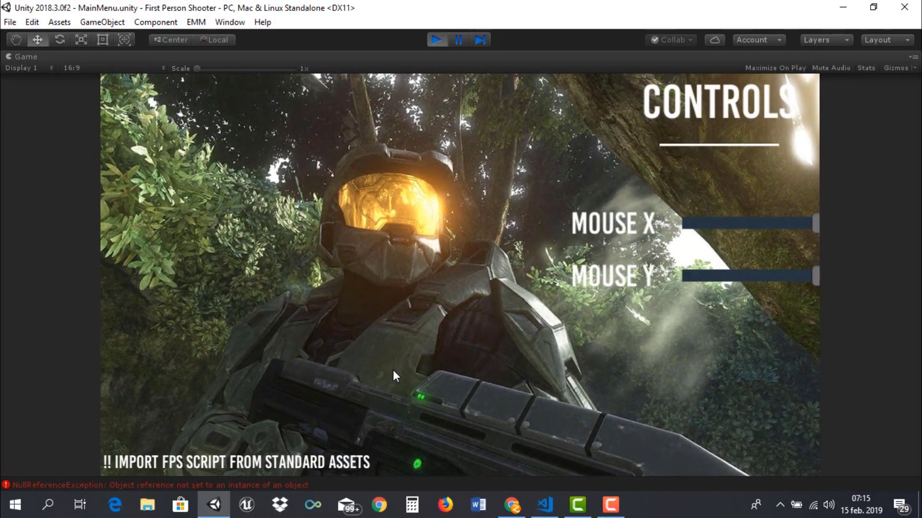
left_click(182, 366)
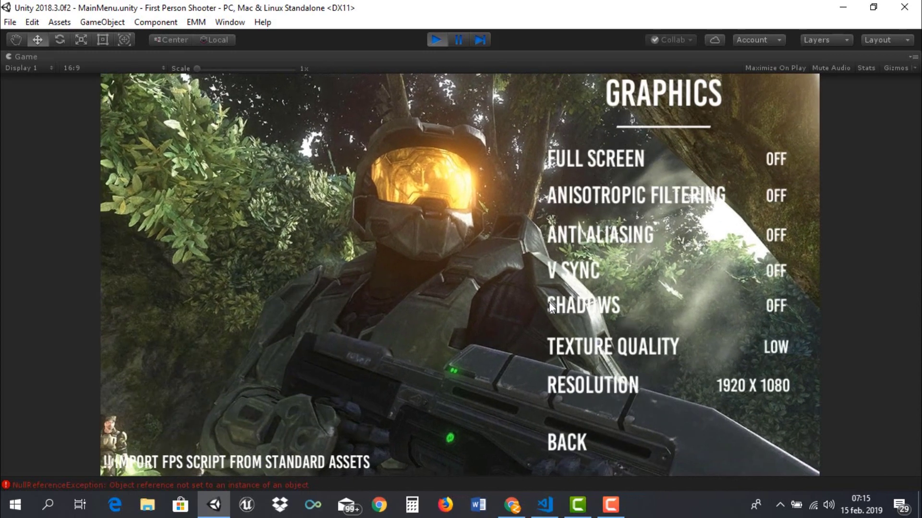
left_click(537, 433)
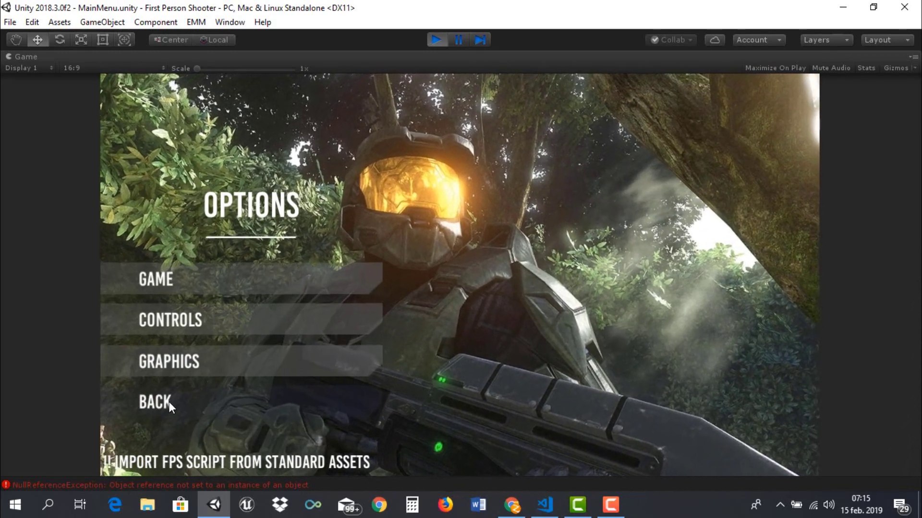
left_click(169, 402)
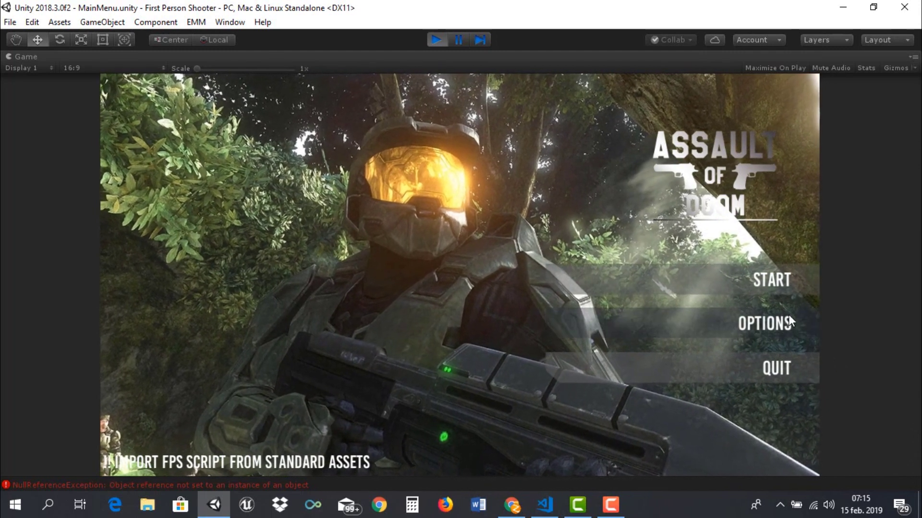
- From START, view the CONTINUE GAME load slots, go back, and choose NEW GAME
left_click(766, 283)
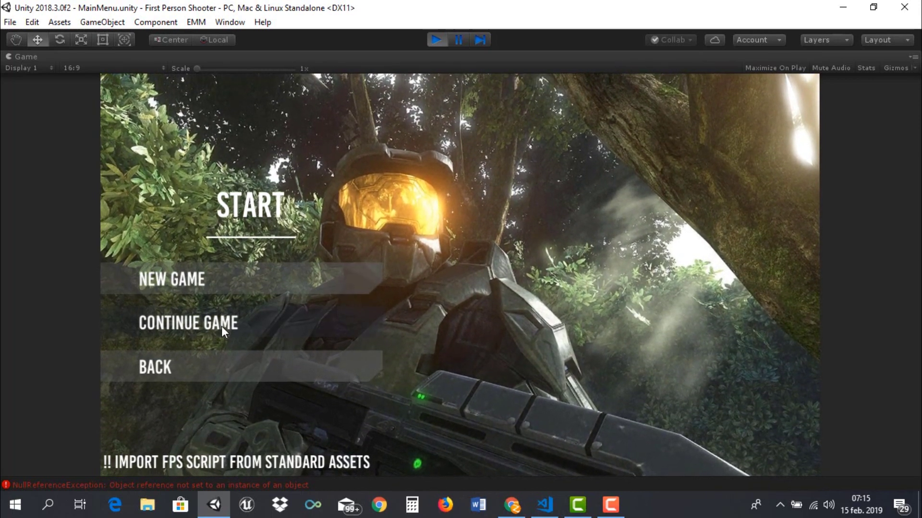
left_click(205, 327)
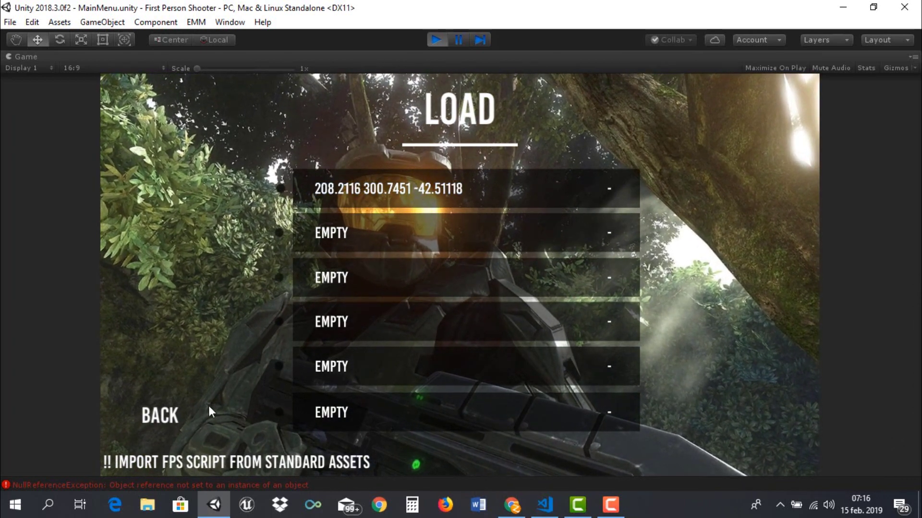
left_click(176, 412)
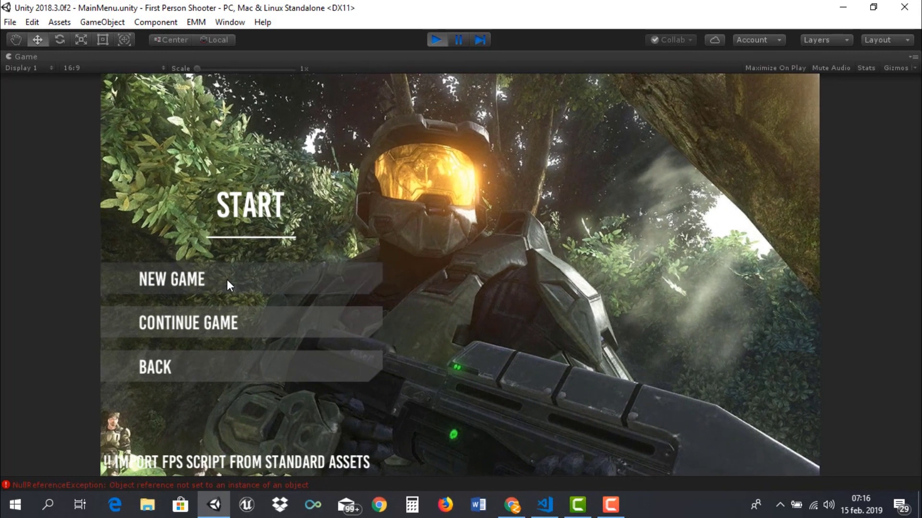
left_click(227, 280)
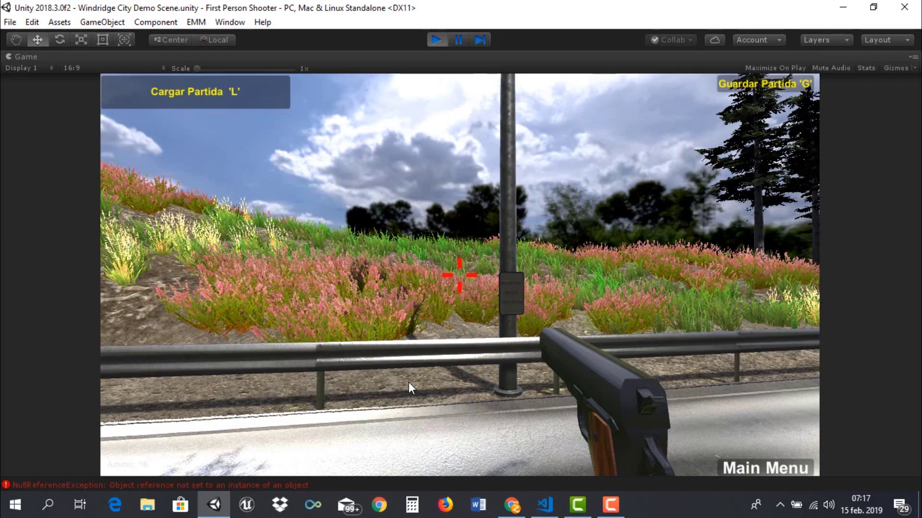
- Lock the cursor in the Game view and walk toward the soldiers, down the street onto the sidewalk
left_click(408, 383)
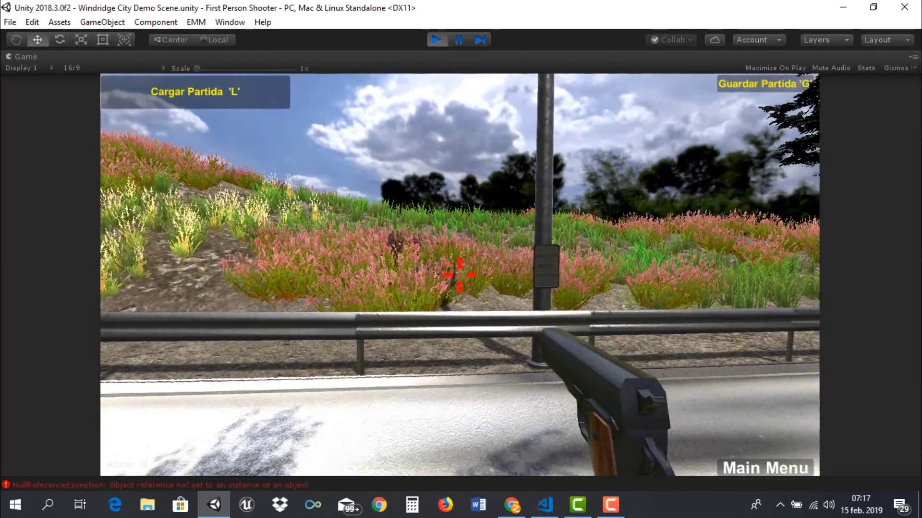
mouse_move(460, 275)
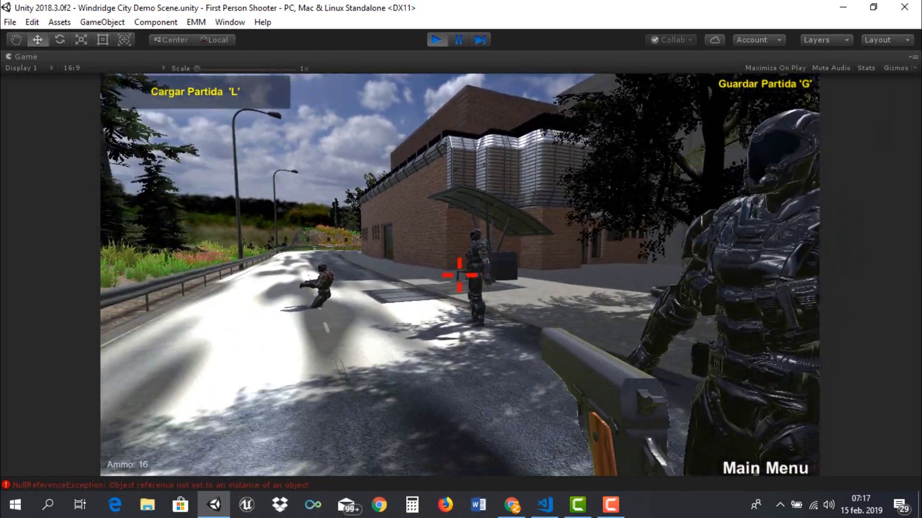
key("w")
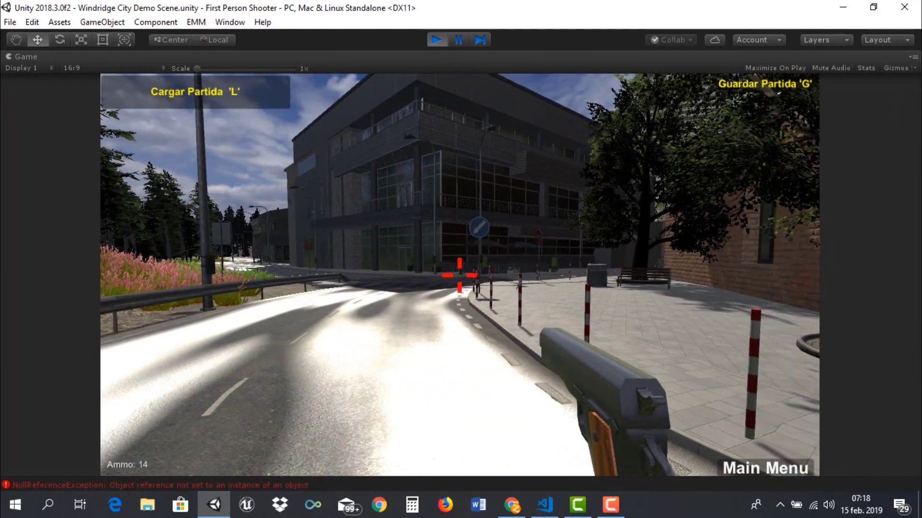
key("w")
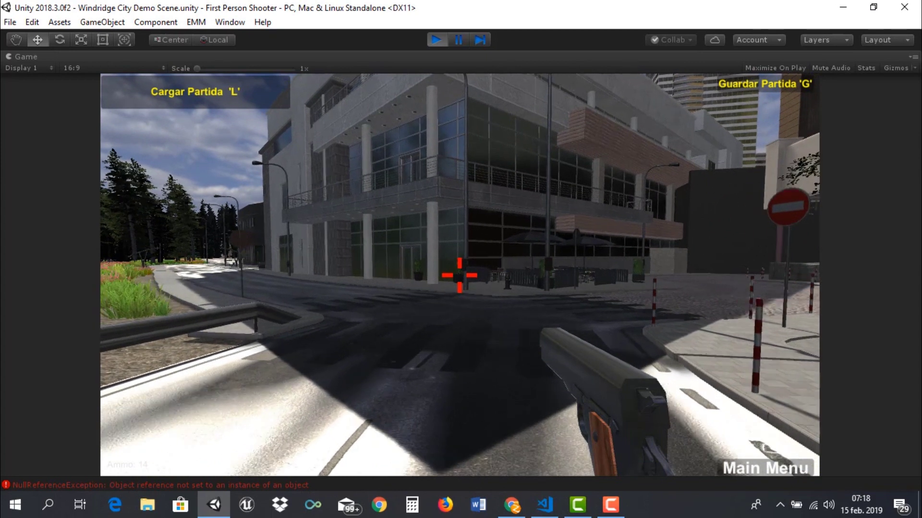
mouse_move(461, 259)
key("w")
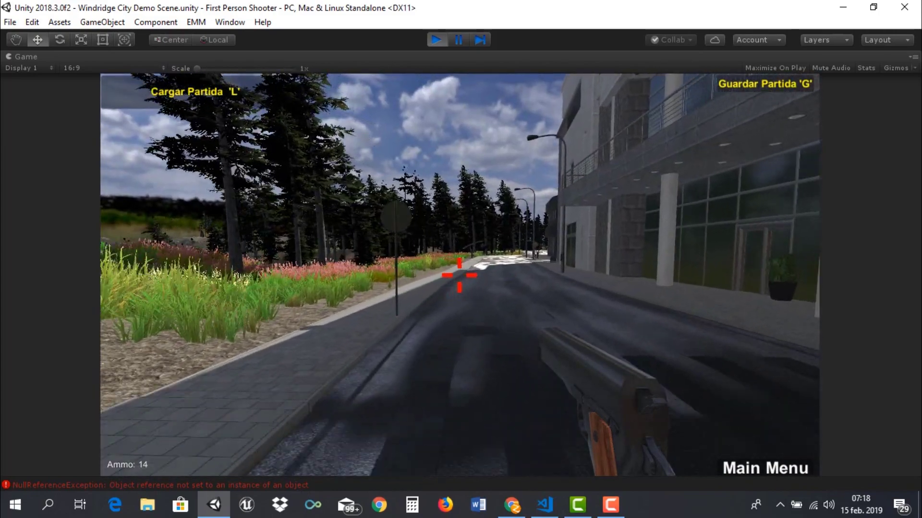
key("w")
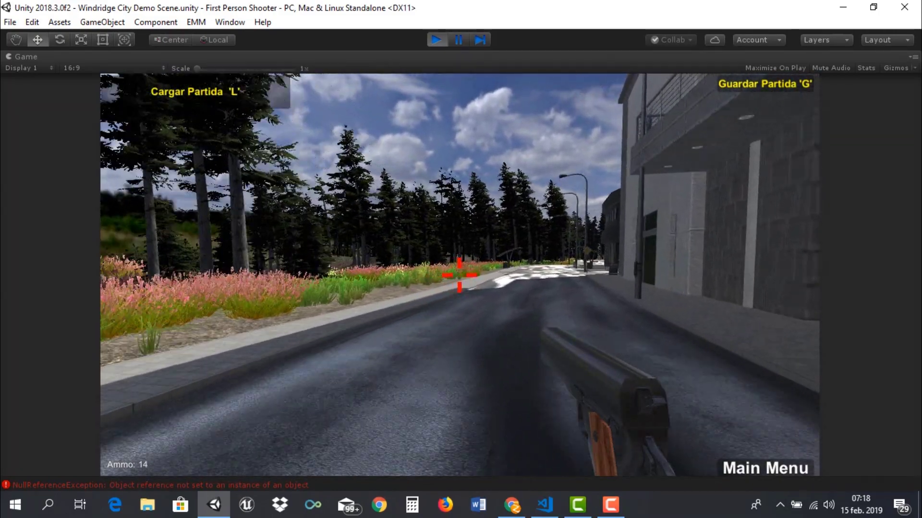
key("w")
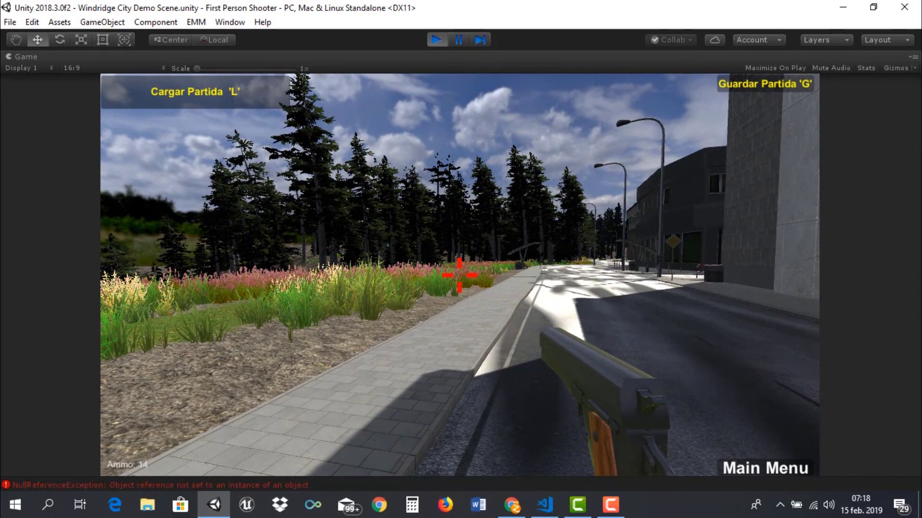
- Walk on to the crosswalk and grass field, load the saved game with L, and climb the forest path
key("w")
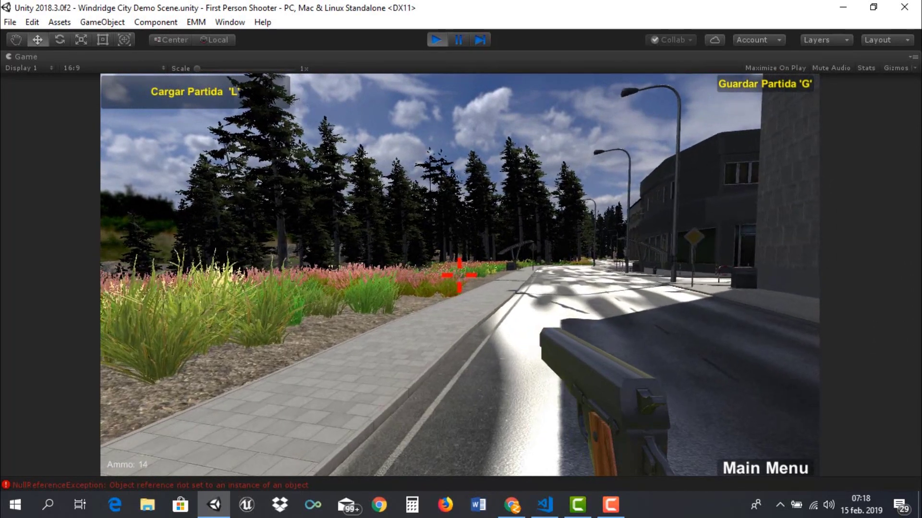
key("w")
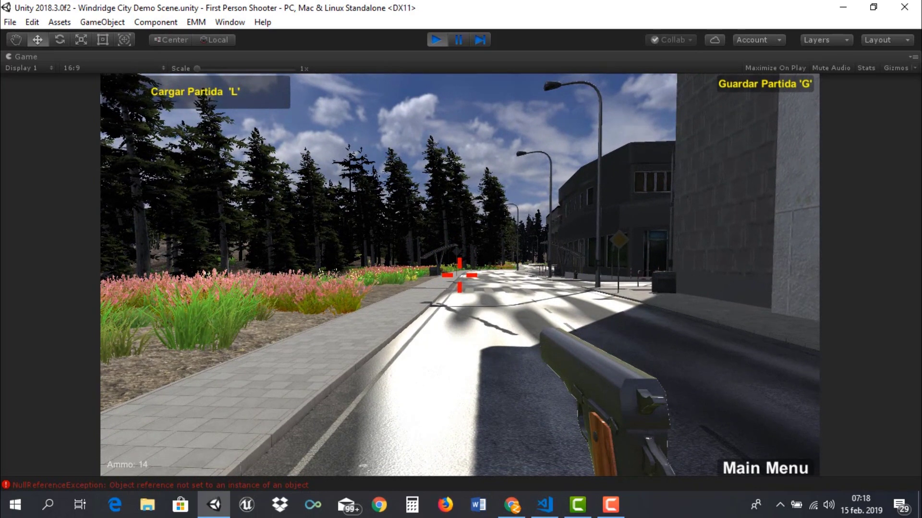
key("w")
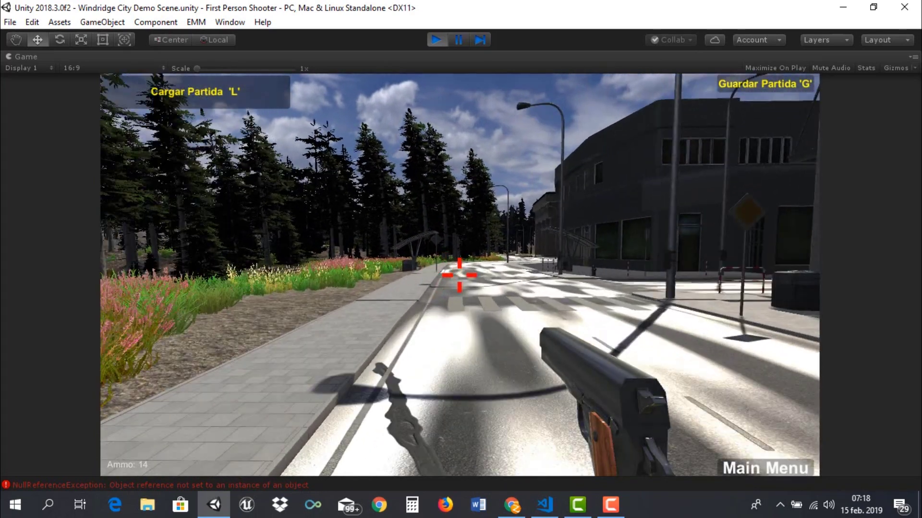
key("w")
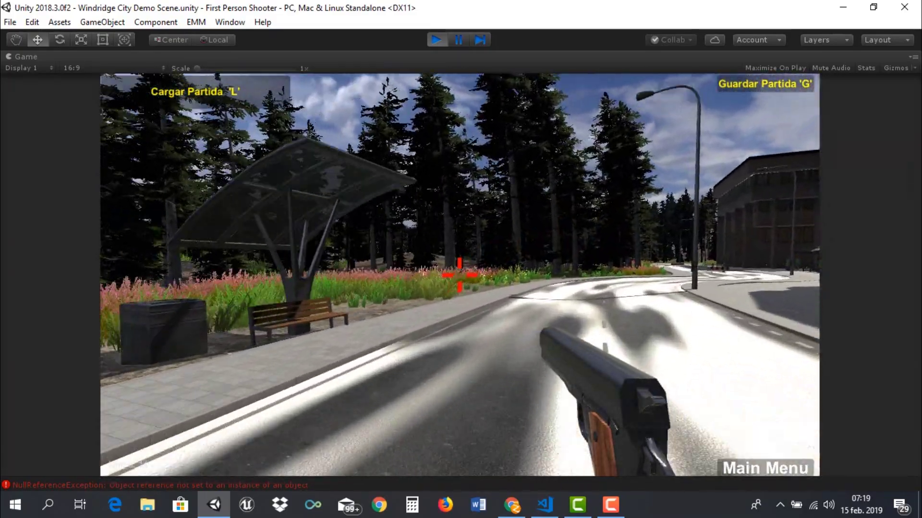
key("w")
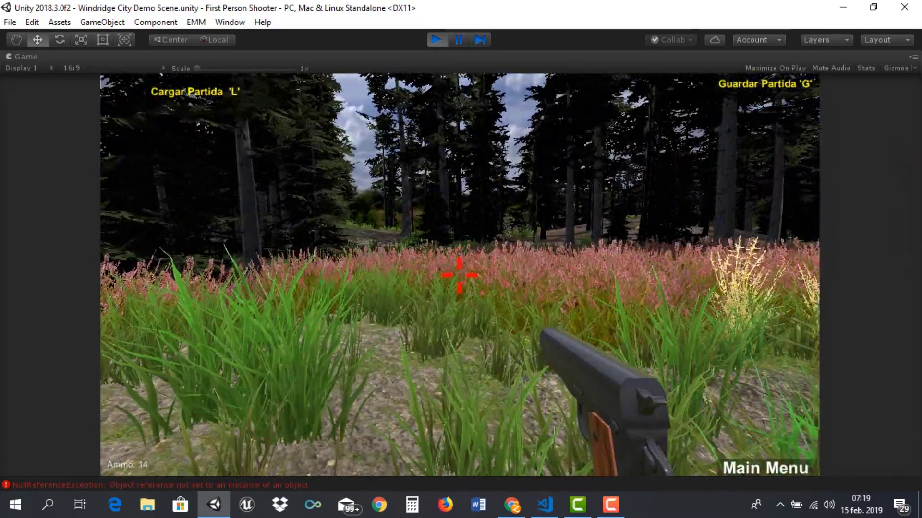
key("l")
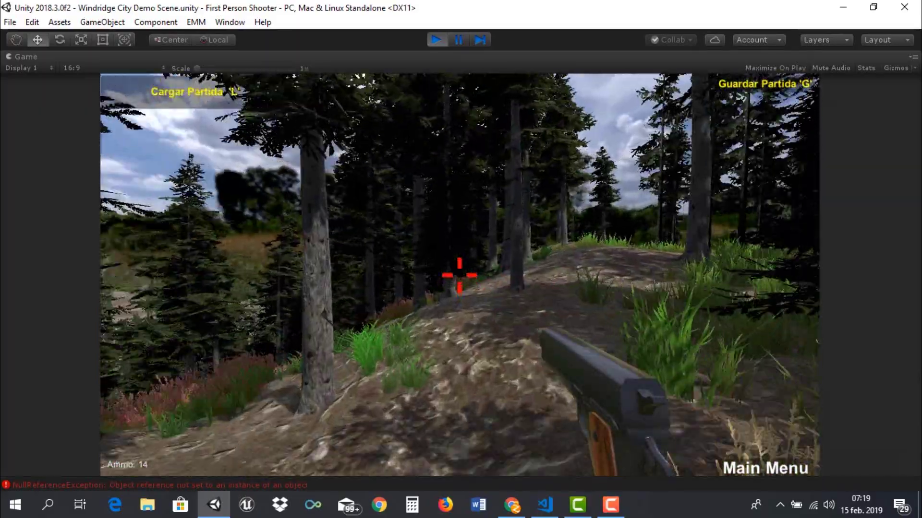
key("w")
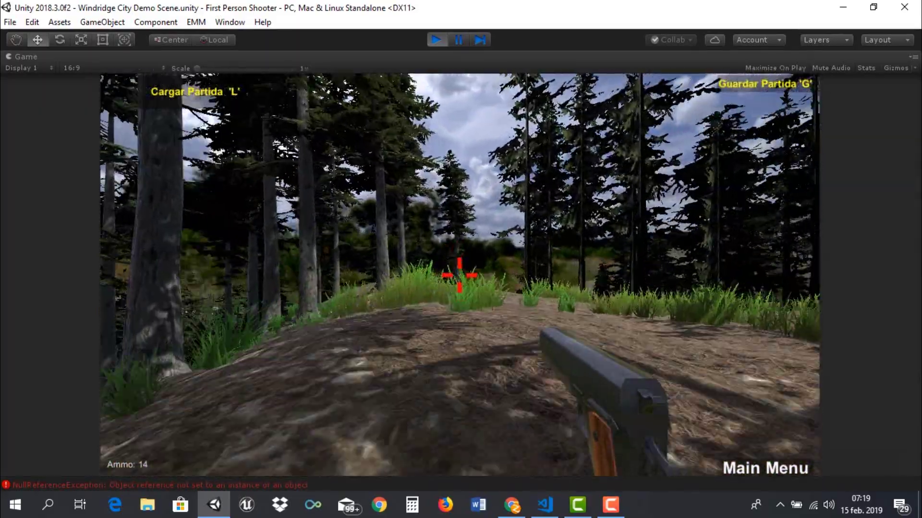
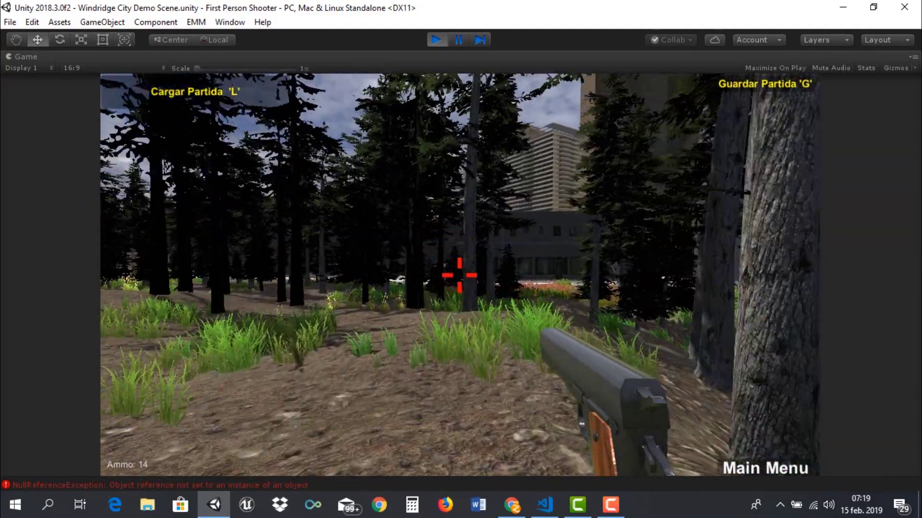
- Walk the player out of the forest, across the grass, to the street and bus shelter
key("w")
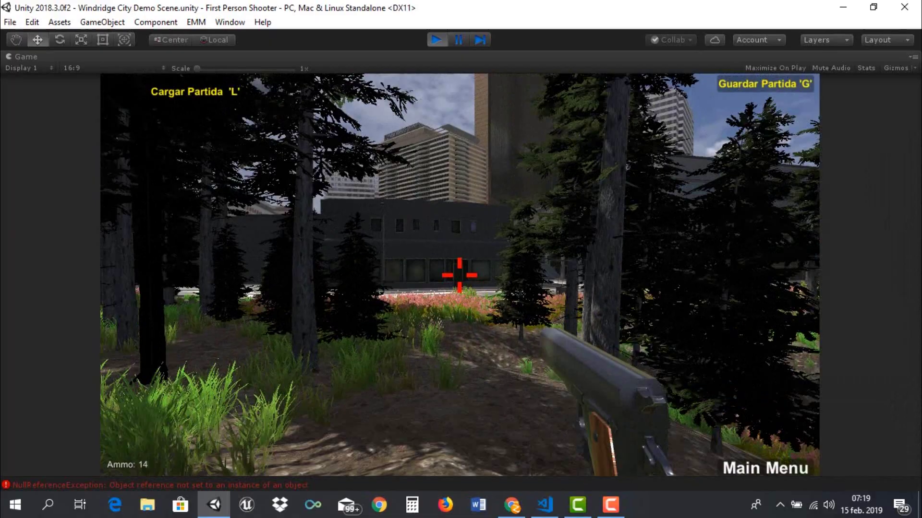
key("w")
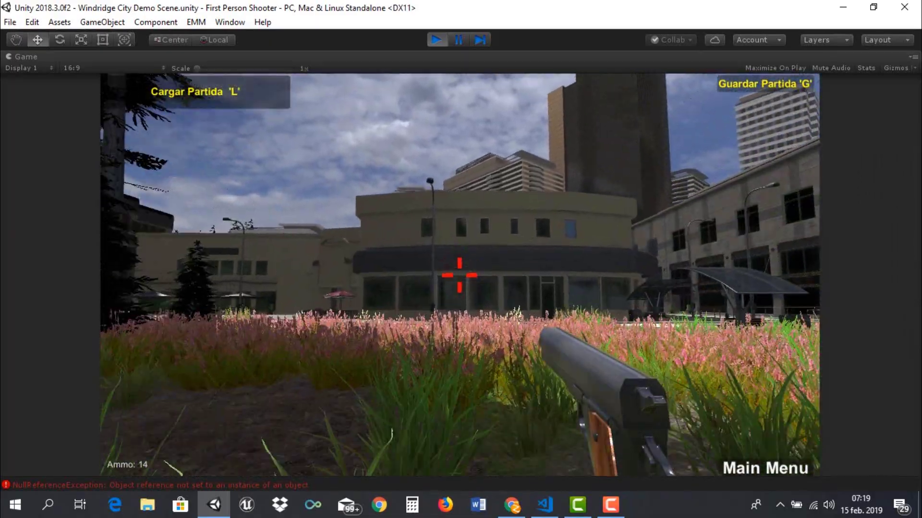
key("w")
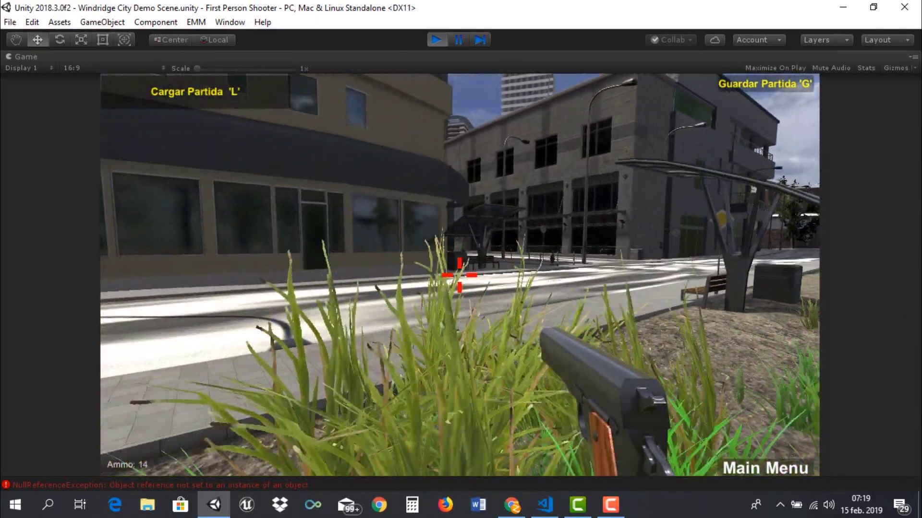
key("w")
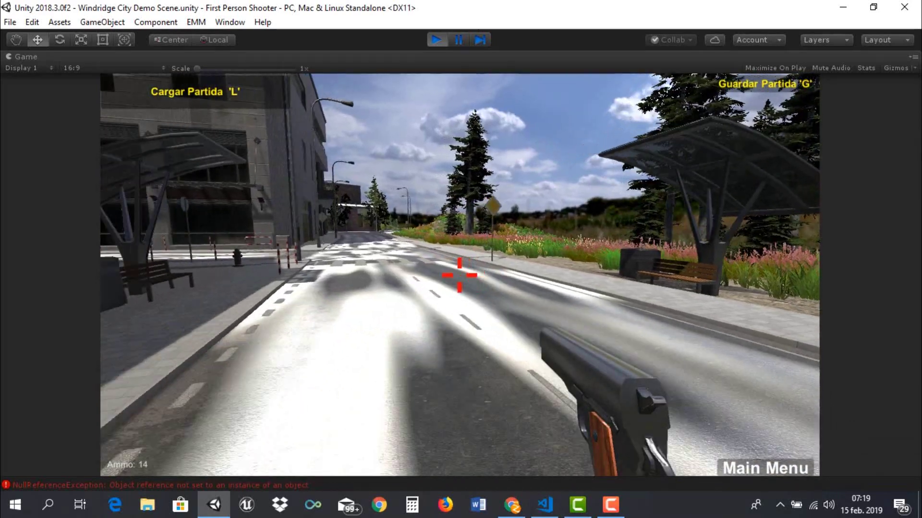
key("a")
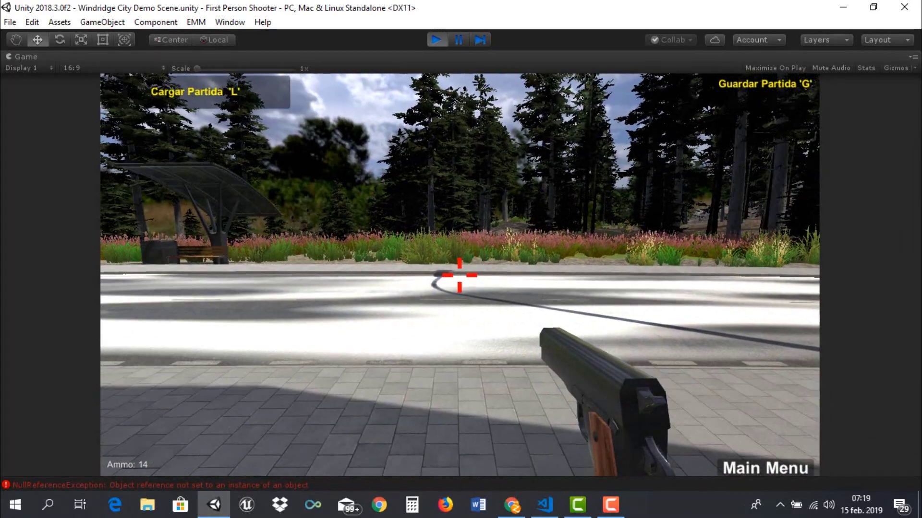
key("s")
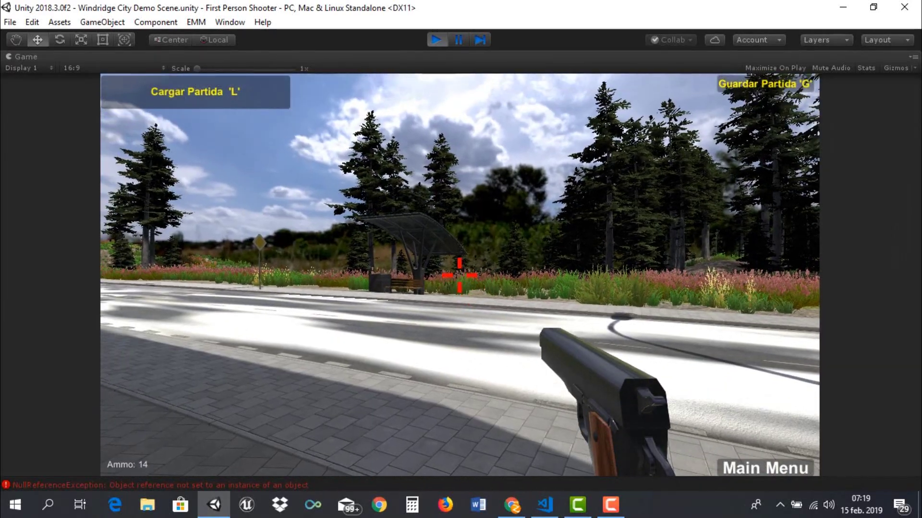
- Cross the road, climb the dirt hill to the forested hilltop, and exit to the main menu
key("w")
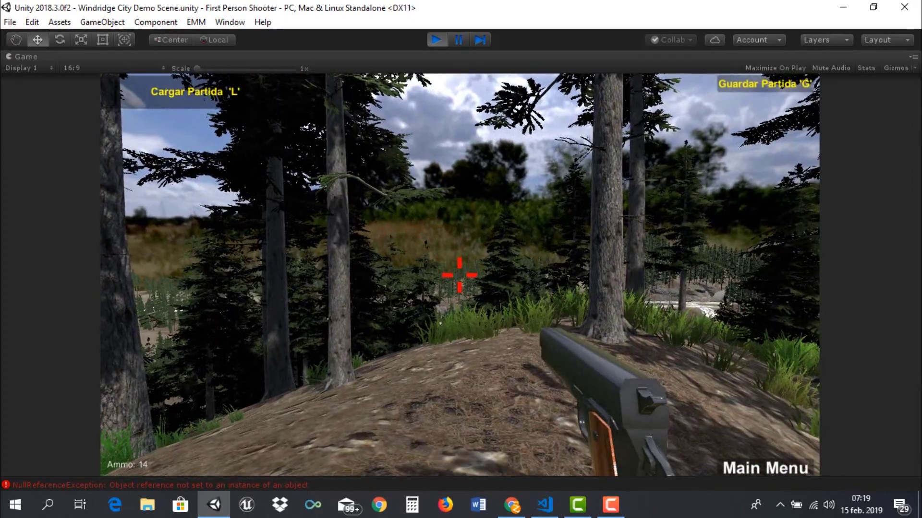
key("w")
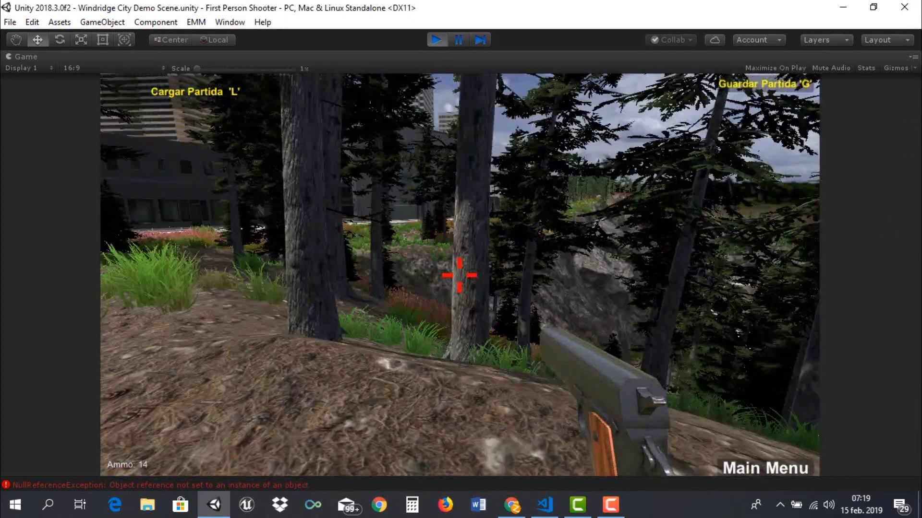
key("w")
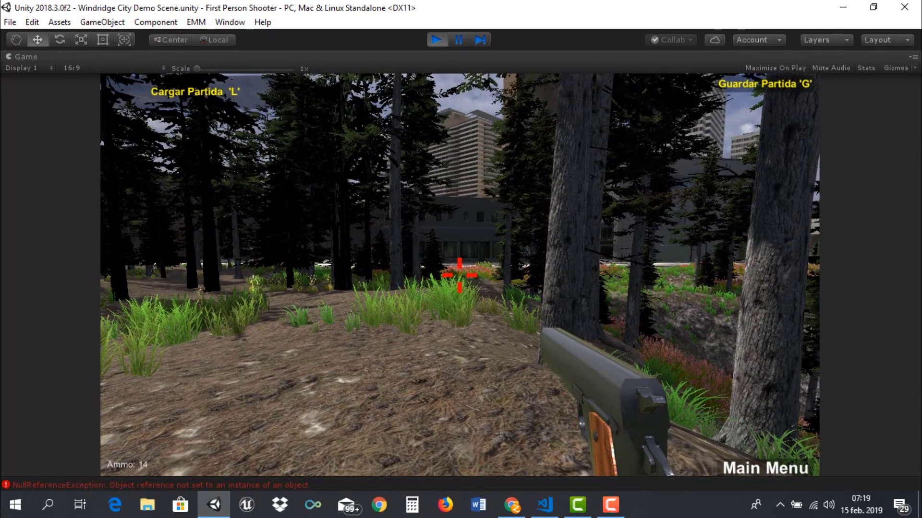
key("w")
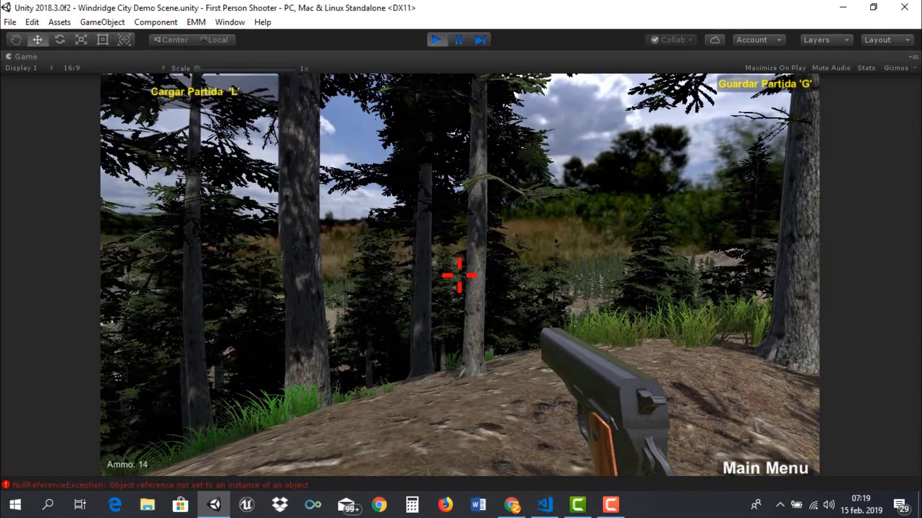
key("w")
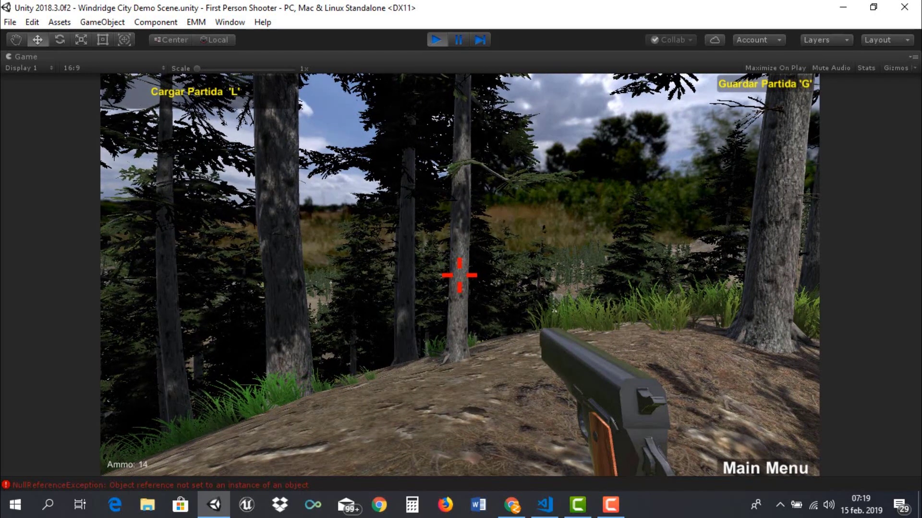
key("Escape")
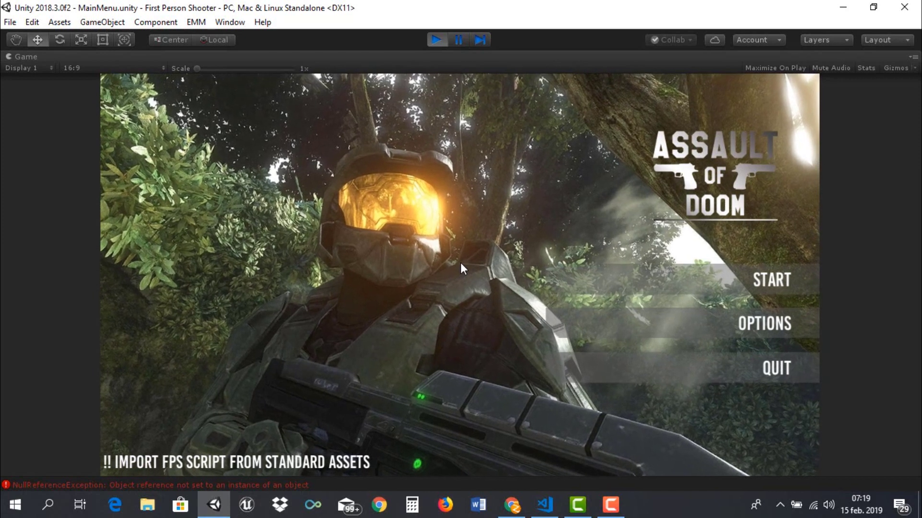
- Load the first save slot from START > LOAD to restart Windridge City at the saved position
left_click(617, 276)
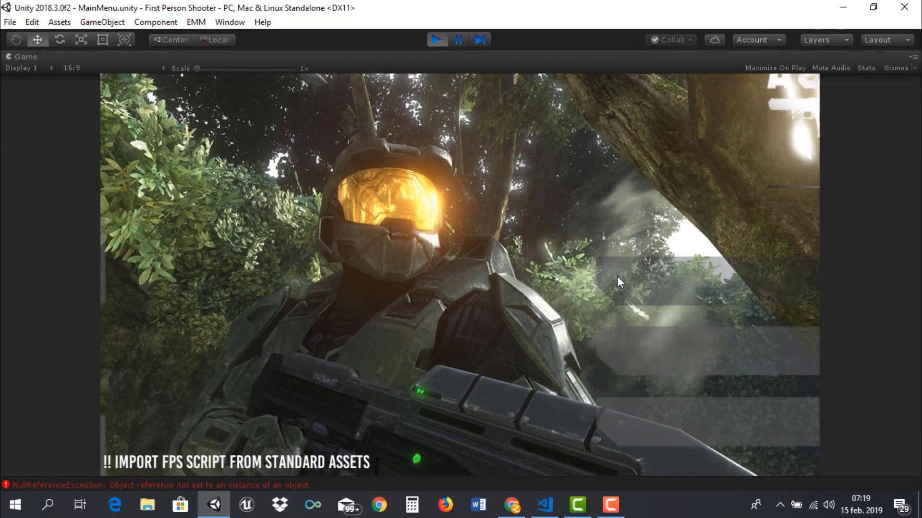
left_click(195, 317)
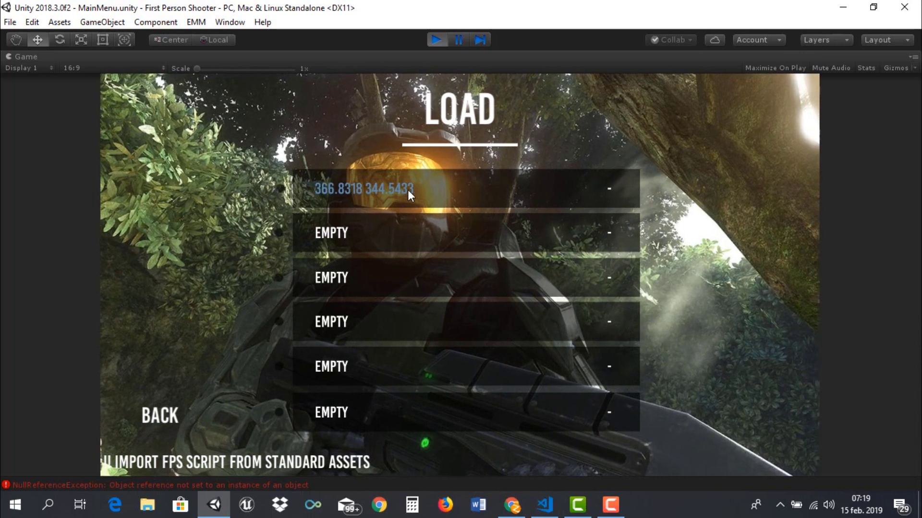
left_click(376, 188)
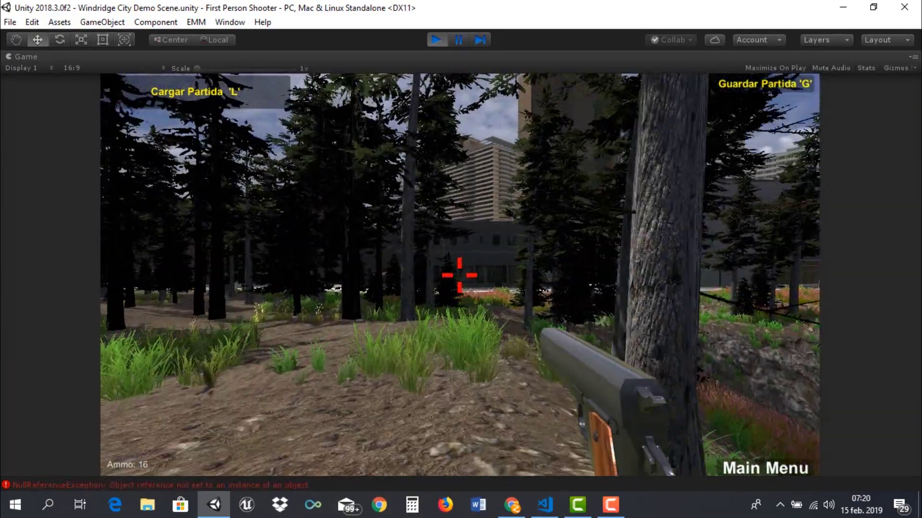
- Walk from the forest through the pink flower field and down the city street
key("w")
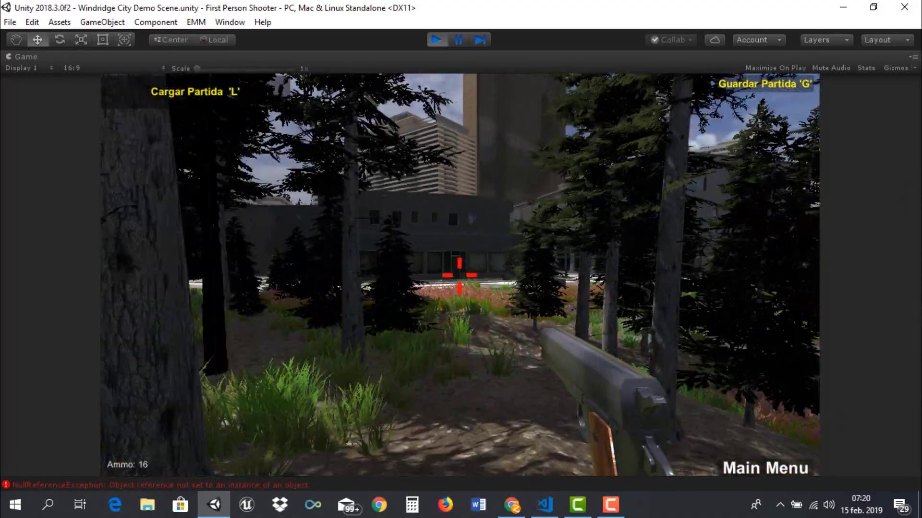
key("w")
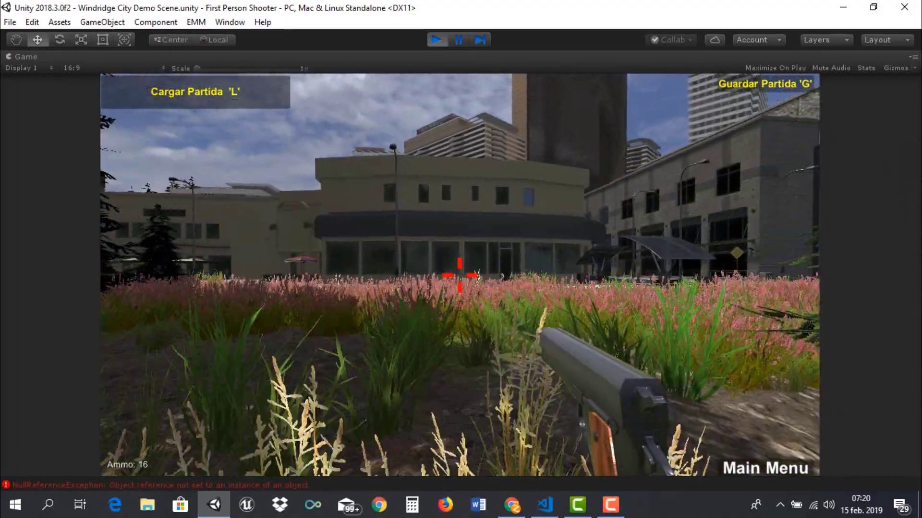
key("w")
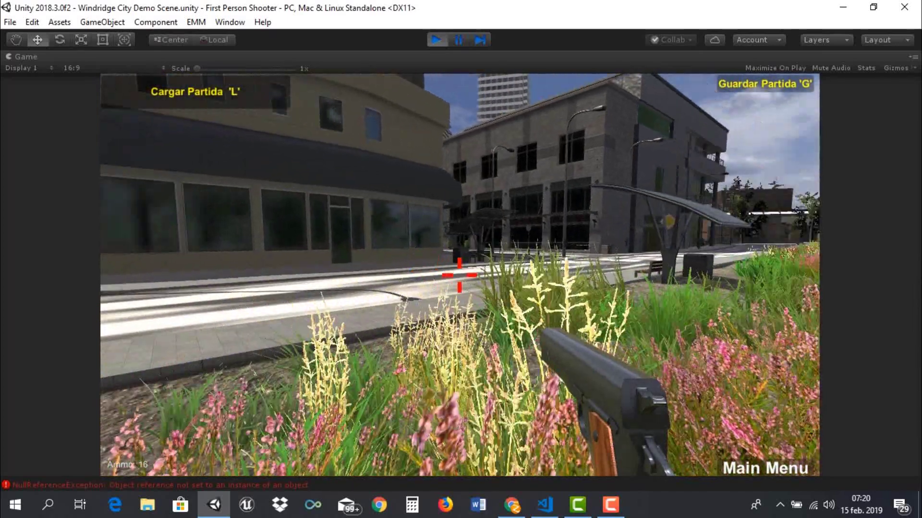
key("w")
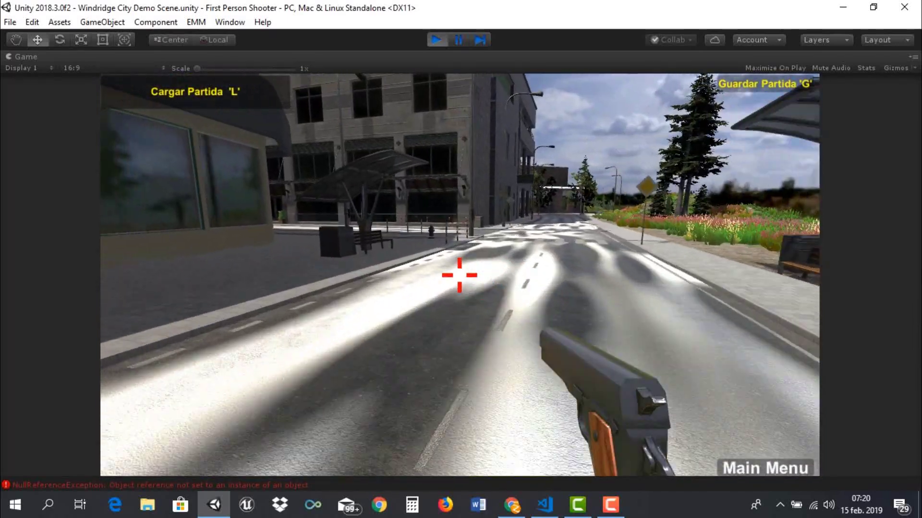
key("w")
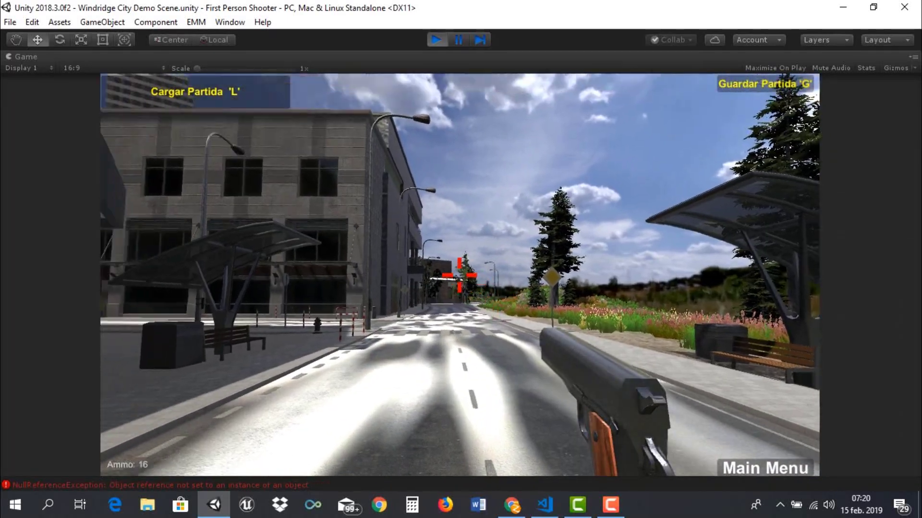
key("w")
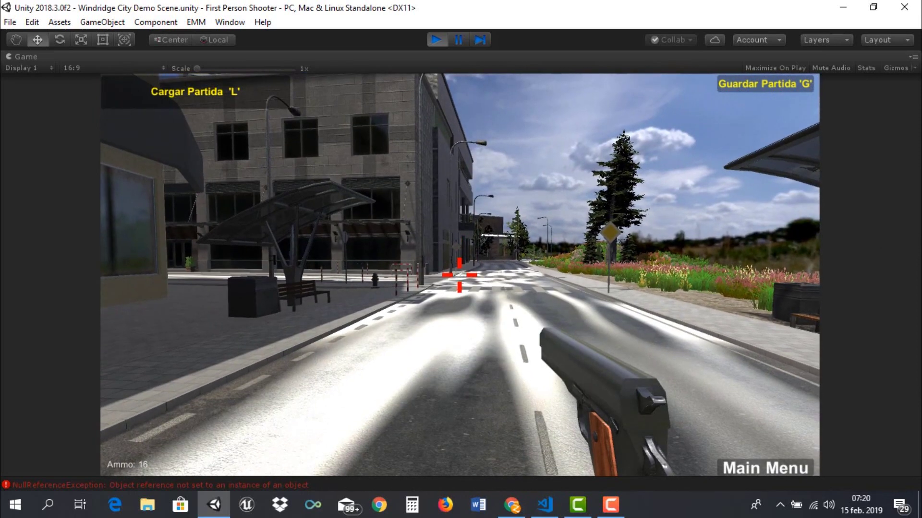
- Look around the storefront and bus shelter, then return to the game's Main Menu
key("w")
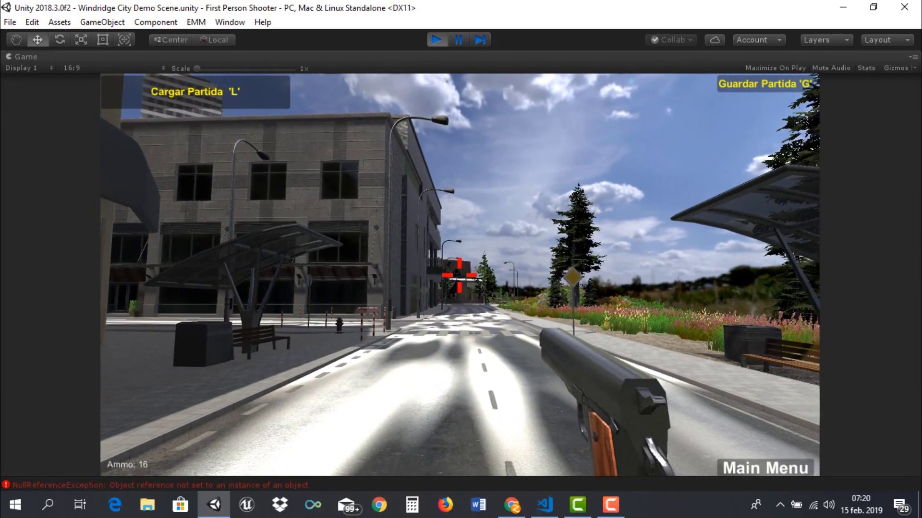
key("a")
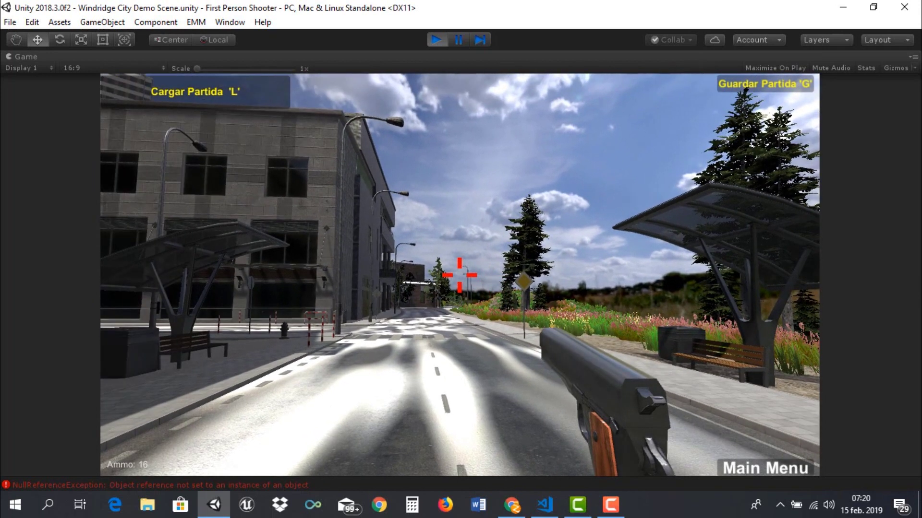
key("a")
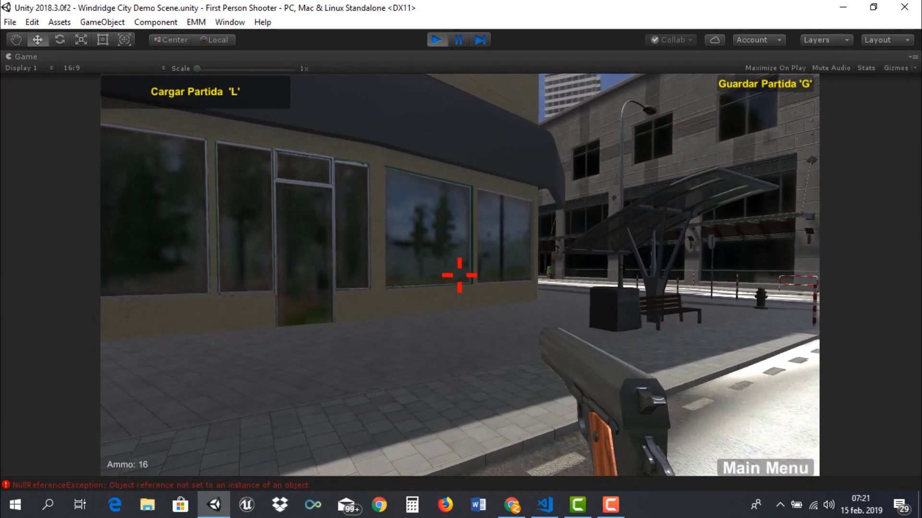
key("d")
key("d")
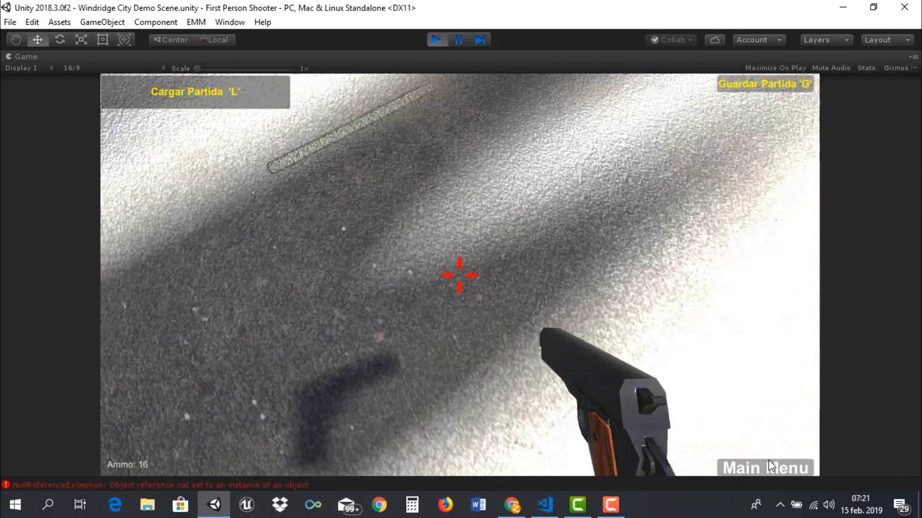
left_click(766, 468)
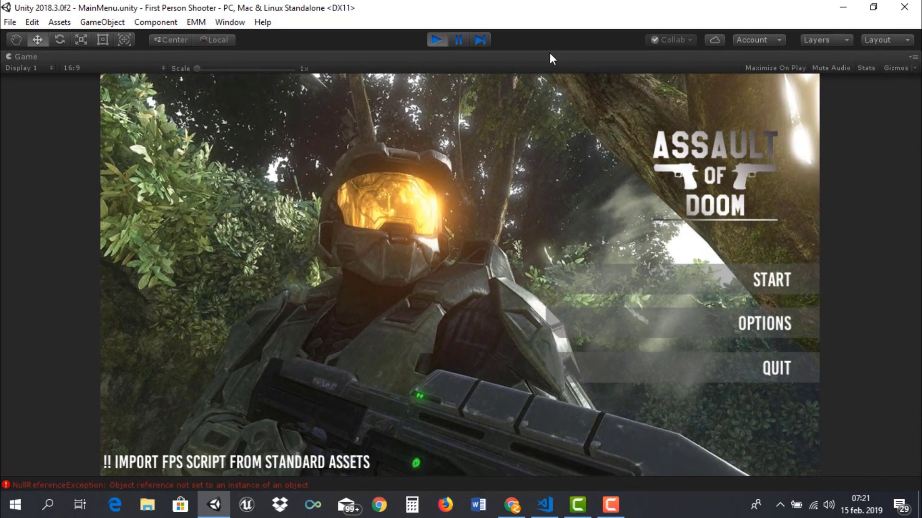
- Exit Play mode, clear the Console log, and select the EasyMainMenu folder
left_click(437, 39)
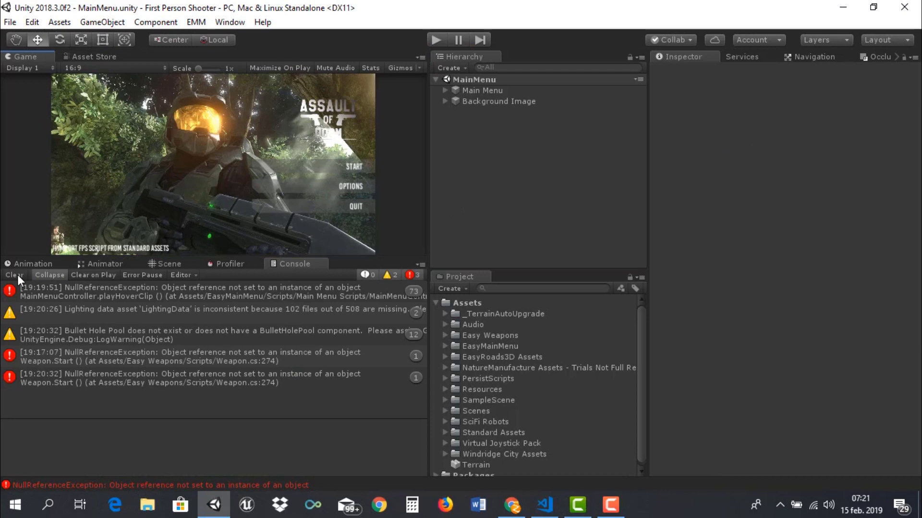
left_click(15, 275)
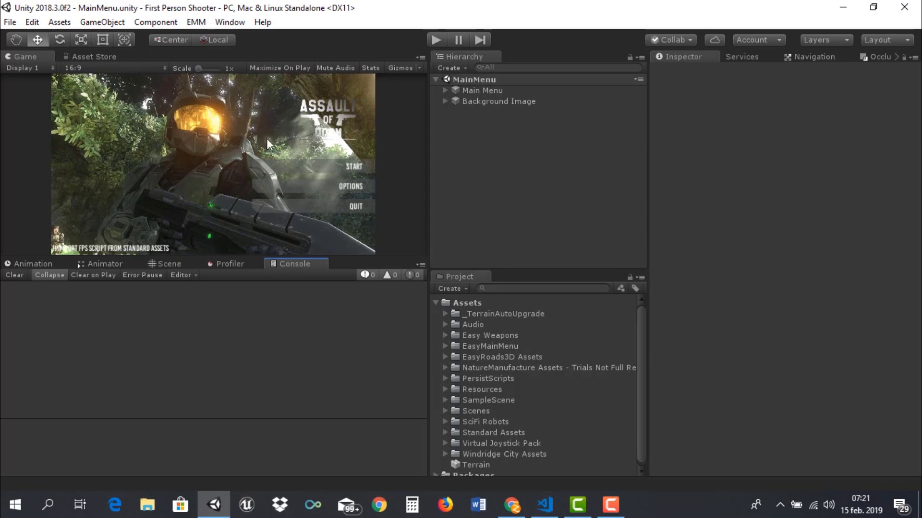
left_click(500, 346)
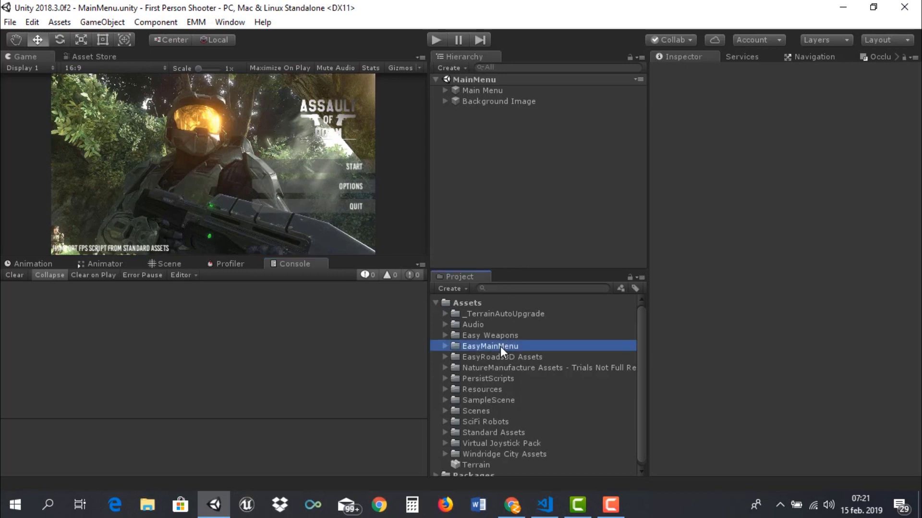
- Expand EasyMainMenu and bring up the FPS GAME sprite's import settings
left_click(445, 347)
scroll(485, 370, "down", 3)
scroll(498, 384, "down", 3)
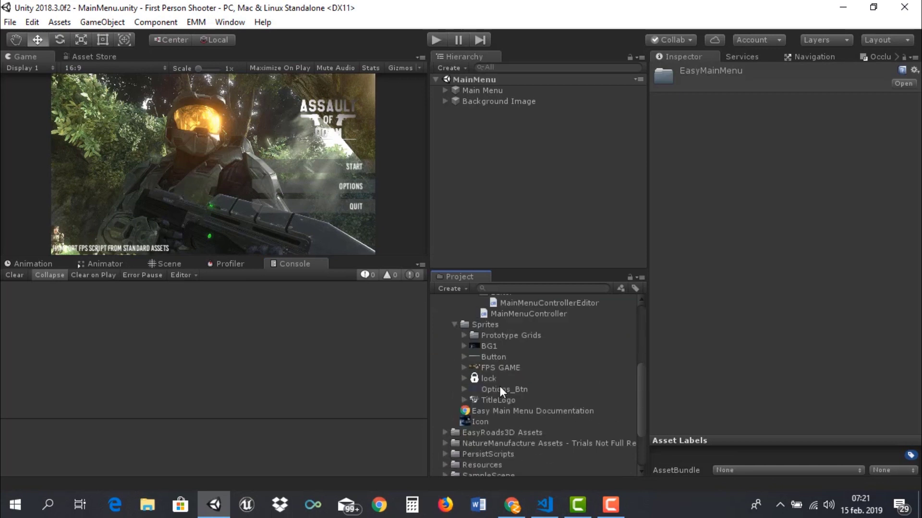
left_click(490, 345)
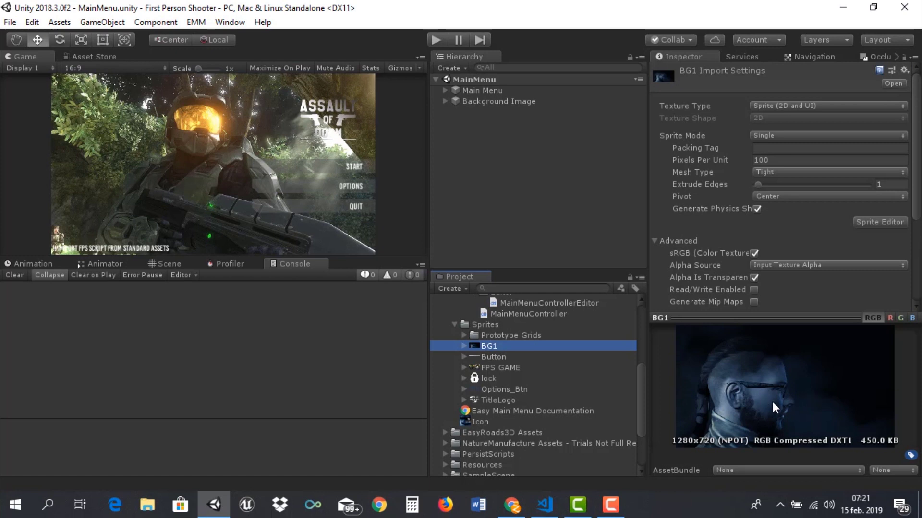
left_click(502, 368)
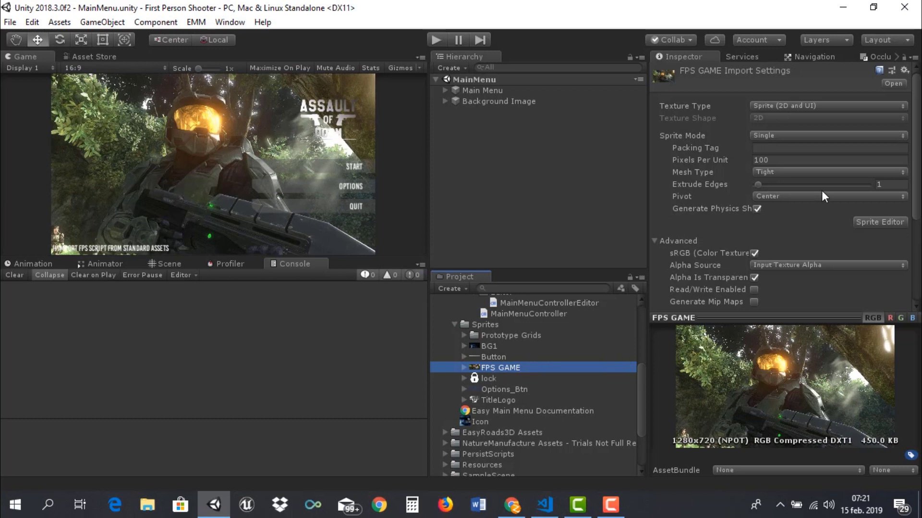
- Keep FPS GAME as Sprite (2D and UI) and expand Main Menu and MainMenuCanvas in the Hierarchy
left_click(809, 106)
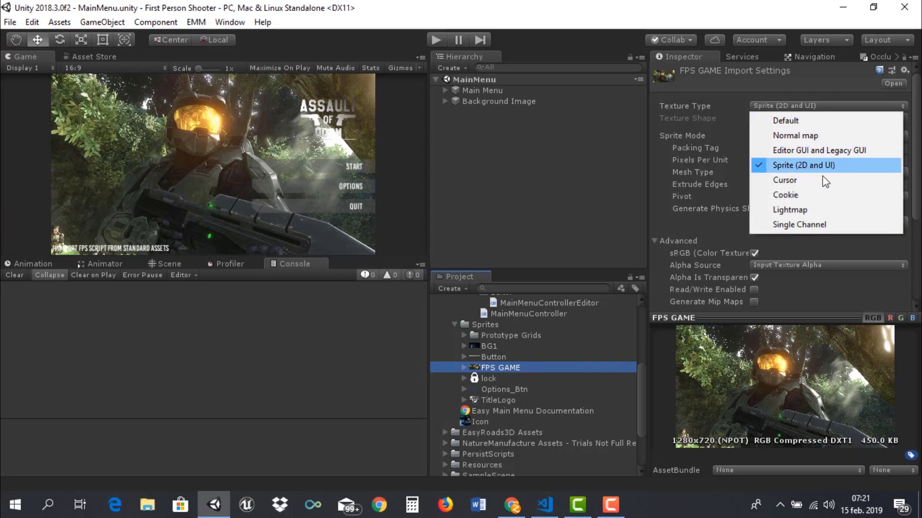
left_click(752, 386)
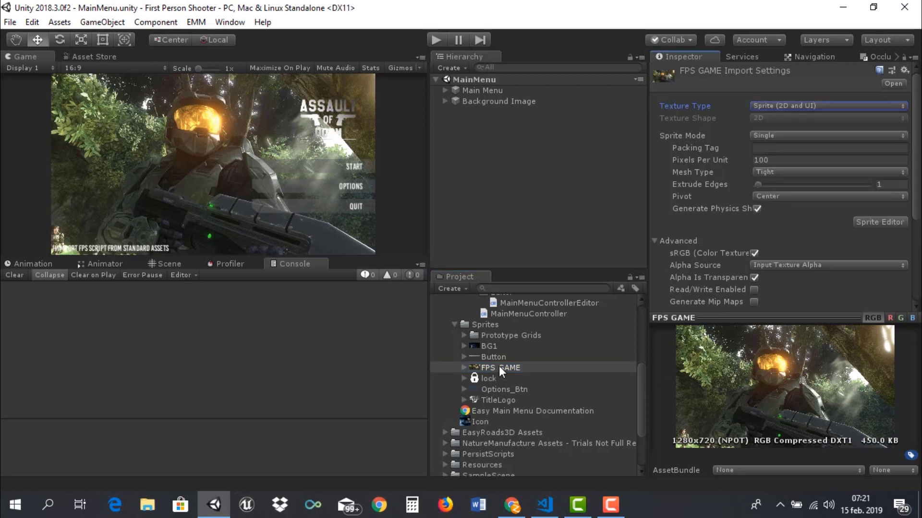
left_click(445, 89)
left_click(453, 102)
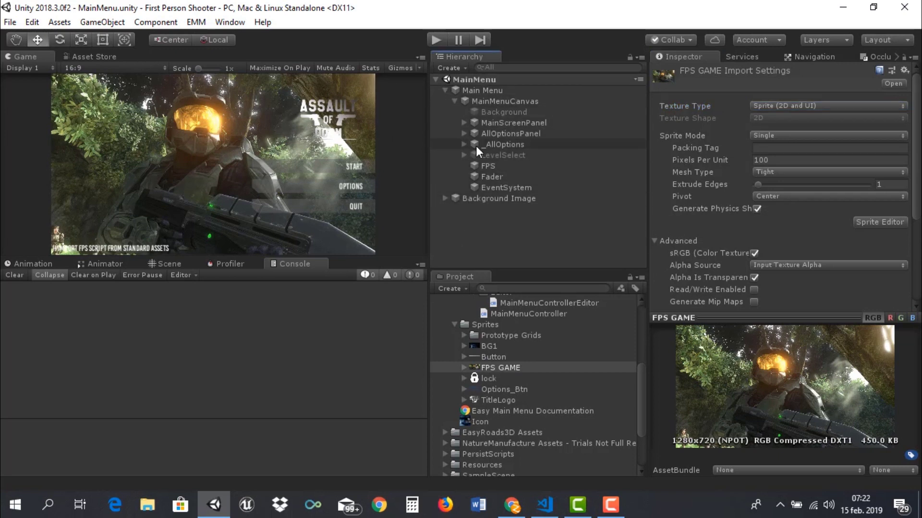
- Expand MainScreenPanel and Background Image, and select the BackgroundImage child object
left_click(464, 122)
left_click(444, 238)
left_click(445, 240)
left_click(476, 255)
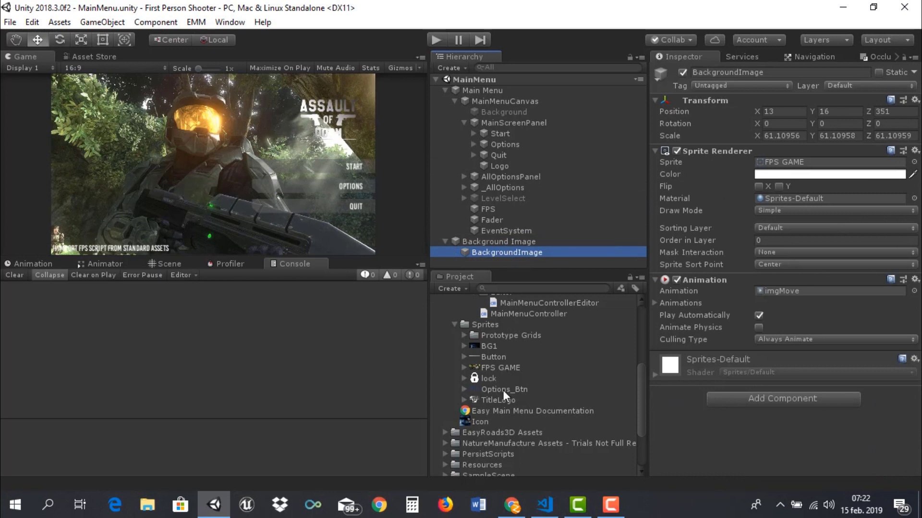
- Swap the BackgroundImage sprite from FPS GAME to BG1, then restore FPS GAME
left_click_drag(492, 366, 794, 163)
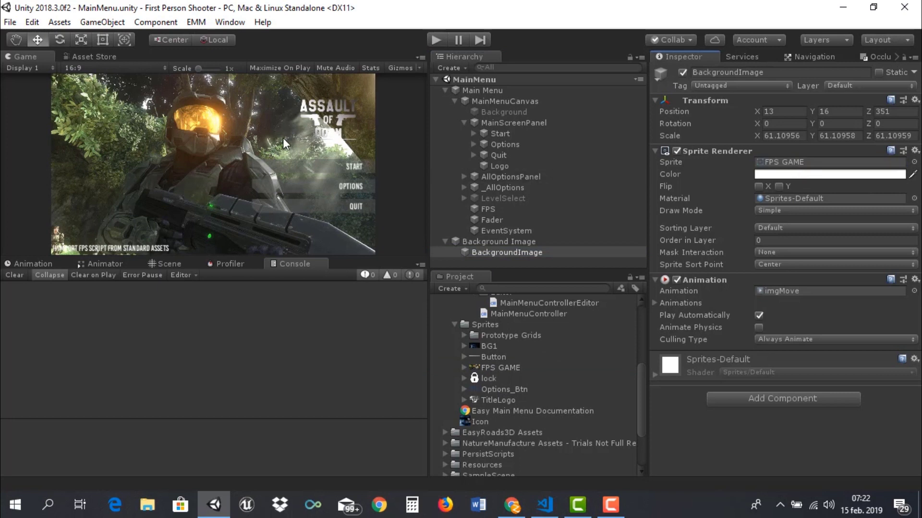
left_click_drag(482, 346, 778, 163)
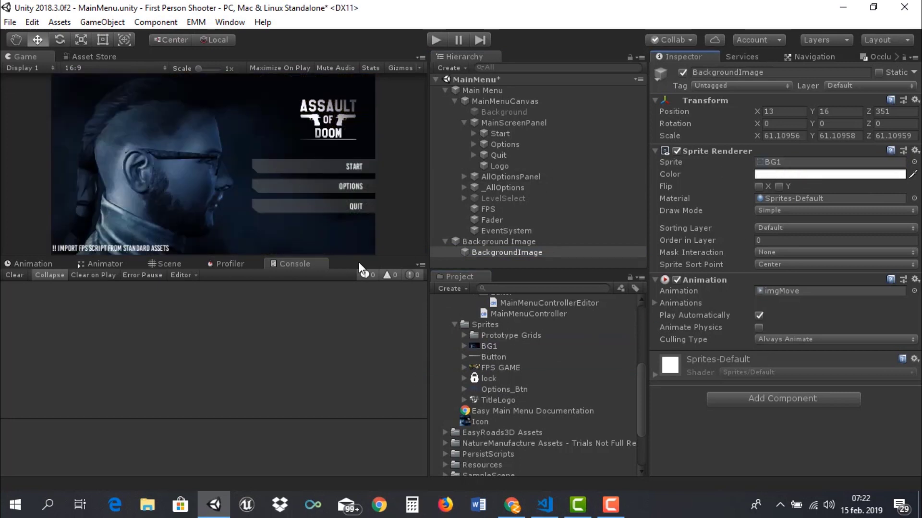
left_click_drag(491, 369, 805, 166)
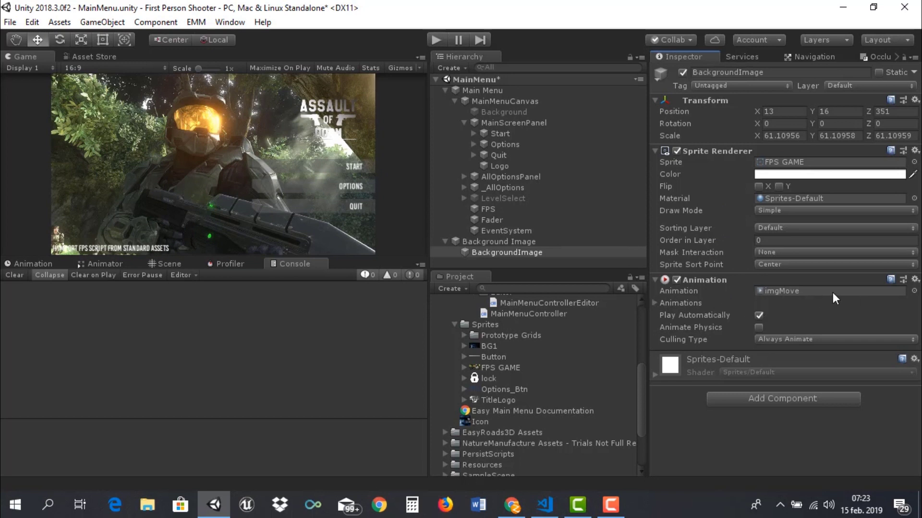
left_click(913, 292)
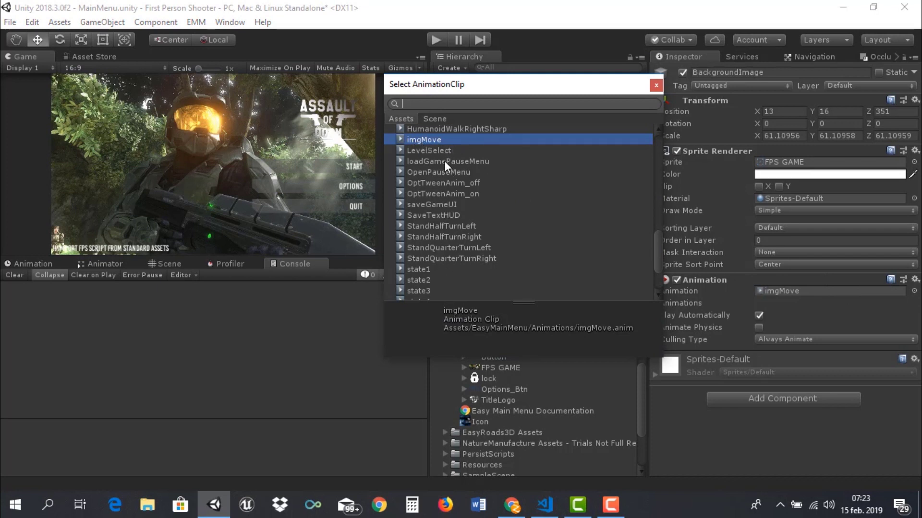
scroll(445, 160, "down", 3)
scroll(439, 235, "up", 5)
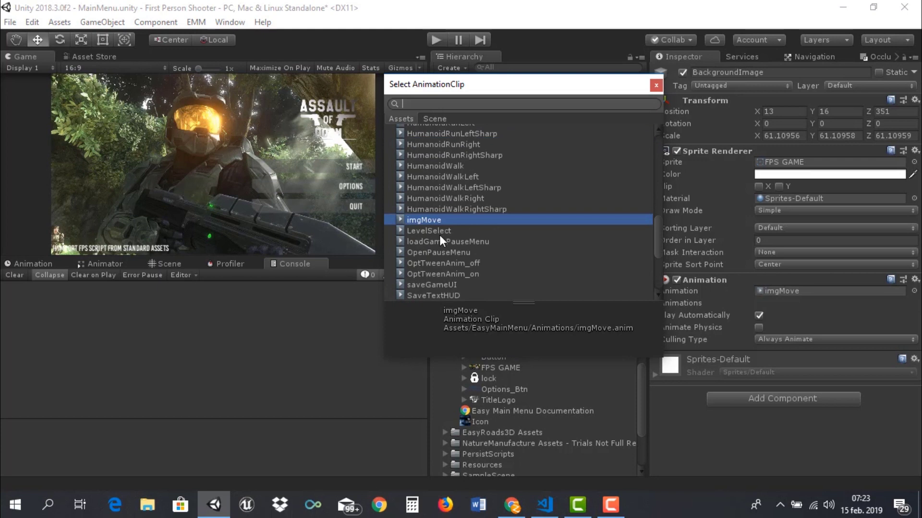
scroll(438, 237, "down", 2)
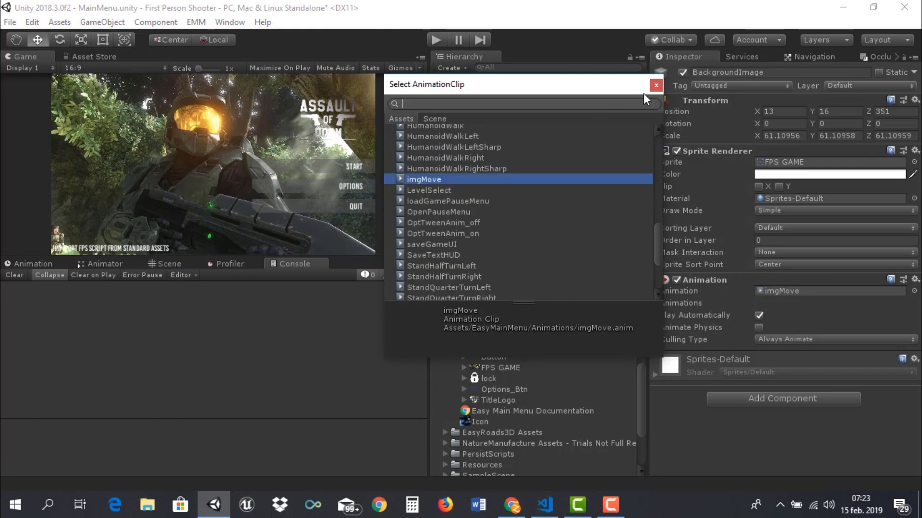
left_click(654, 86)
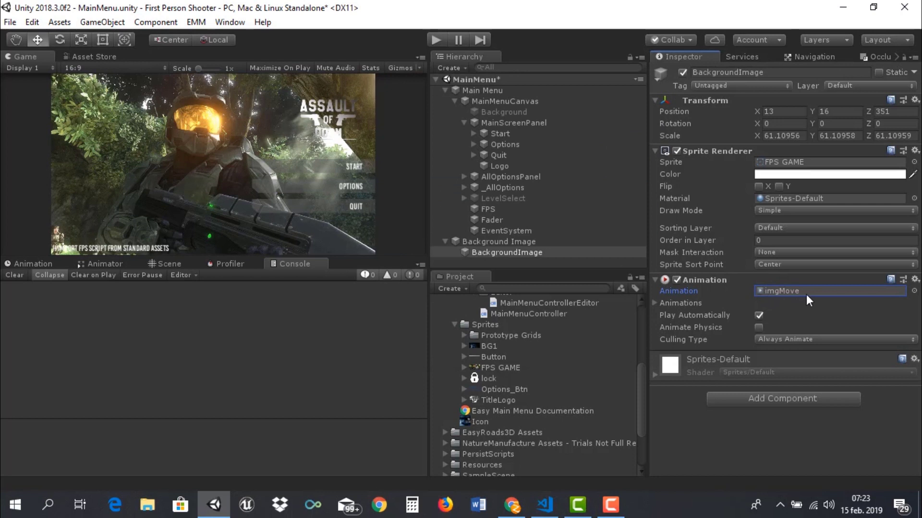
left_click(759, 317)
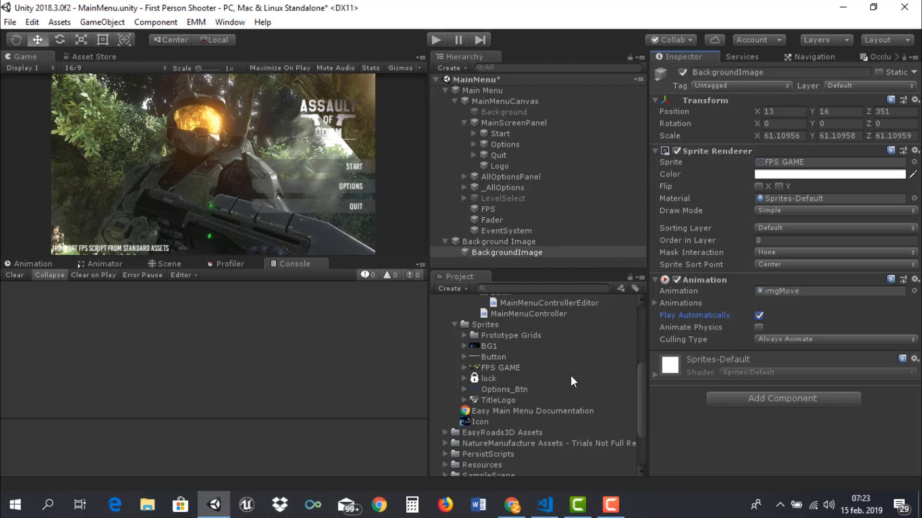
scroll(569, 384, "up", 5)
scroll(568, 394, "up", 2)
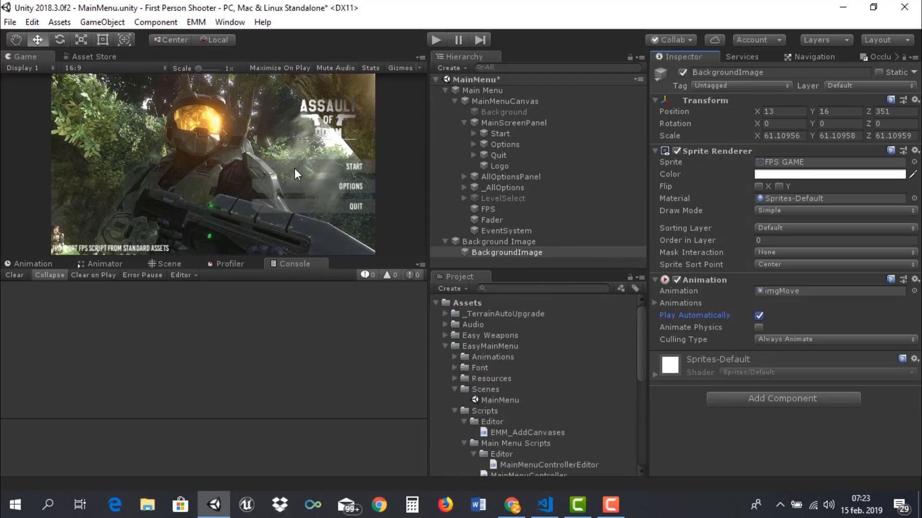
scroll(545, 375, "down", 2)
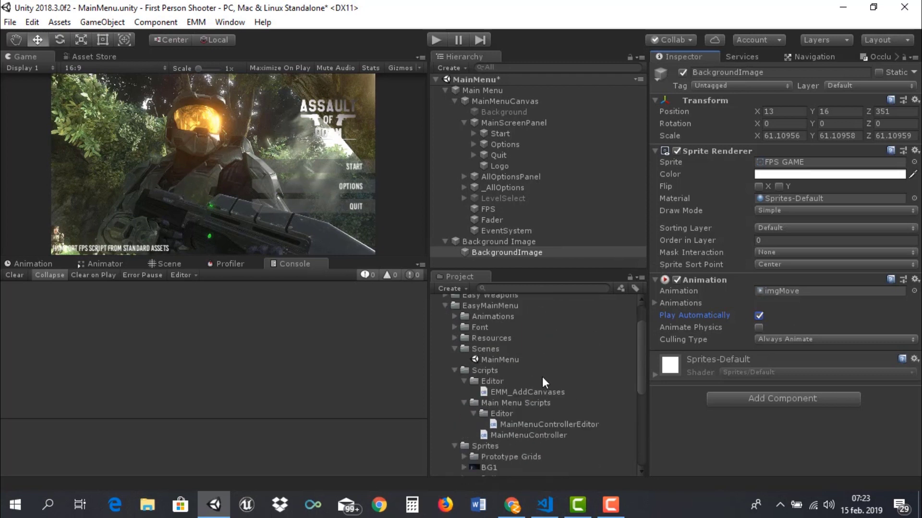
scroll(543, 376, "down", 3)
scroll(542, 377, "down", 1)
- Expand PersistScripts and view PlayerData, ProjectVars, Regular_Character, SaveSystem and Singleton in the Inspector
scroll(544, 379, "up", 5)
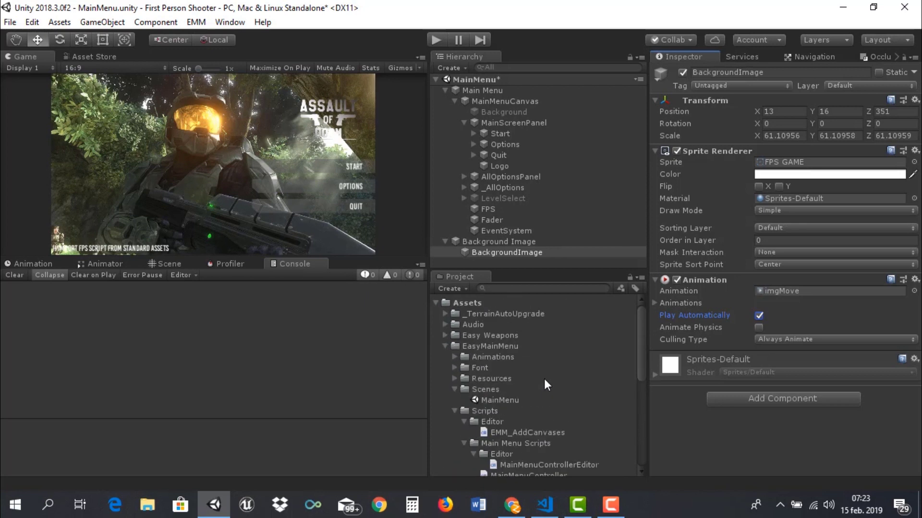
left_click(446, 345)
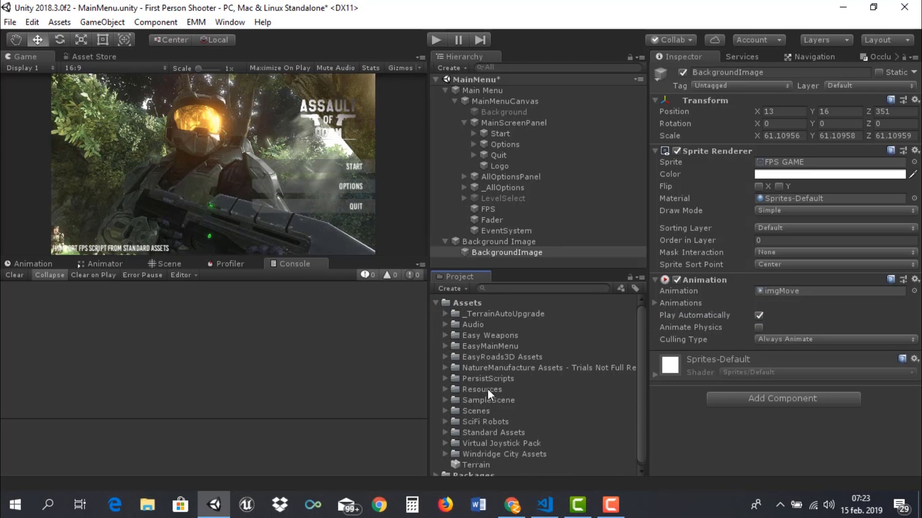
left_click(445, 379)
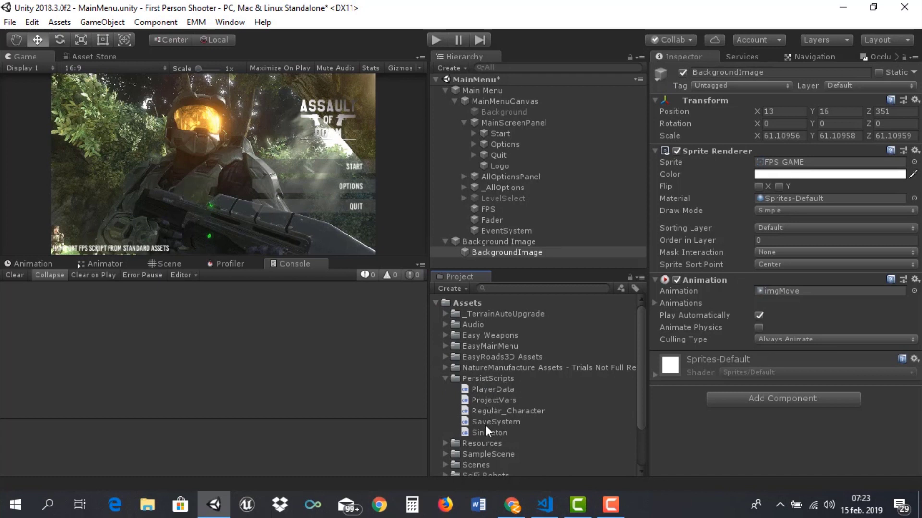
left_click(487, 391)
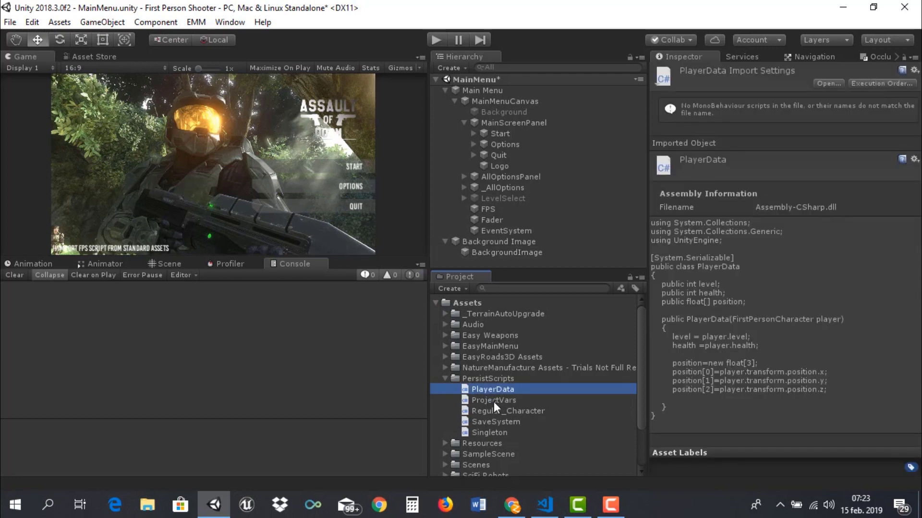
left_click(493, 402)
left_click(495, 411)
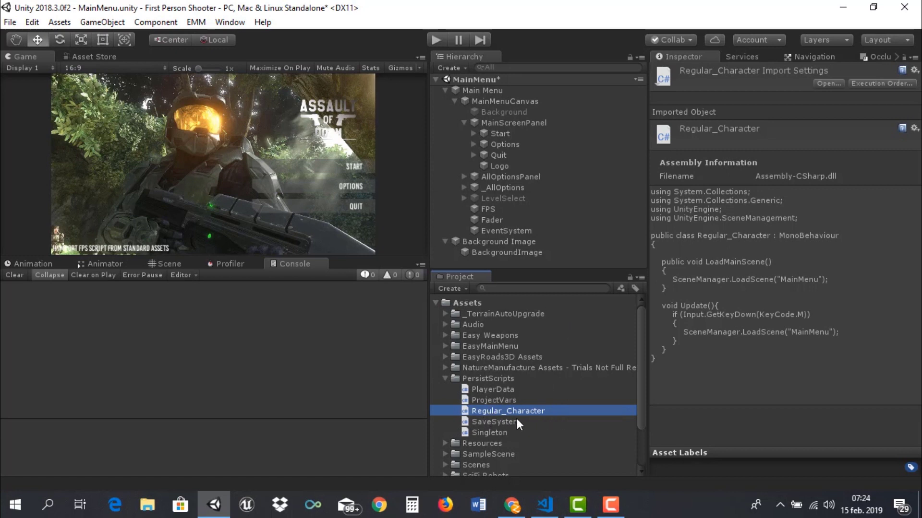
left_click(502, 422)
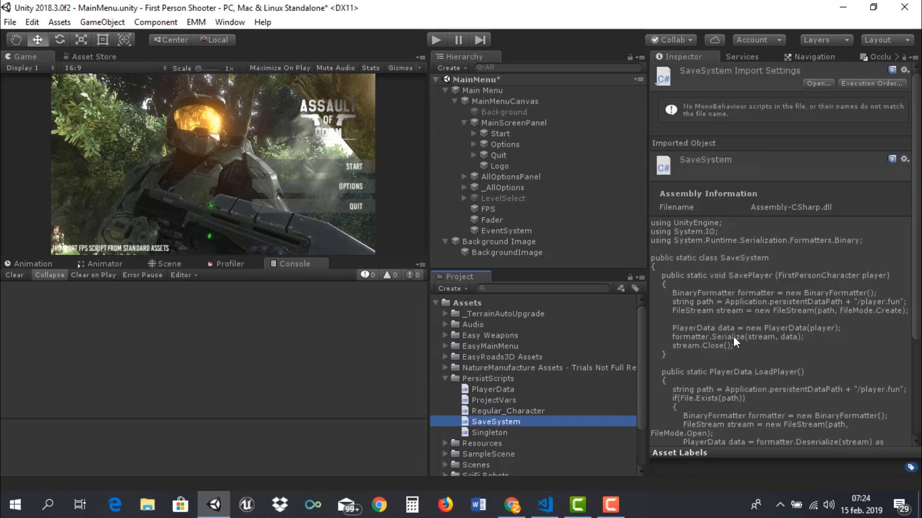
left_click(482, 432)
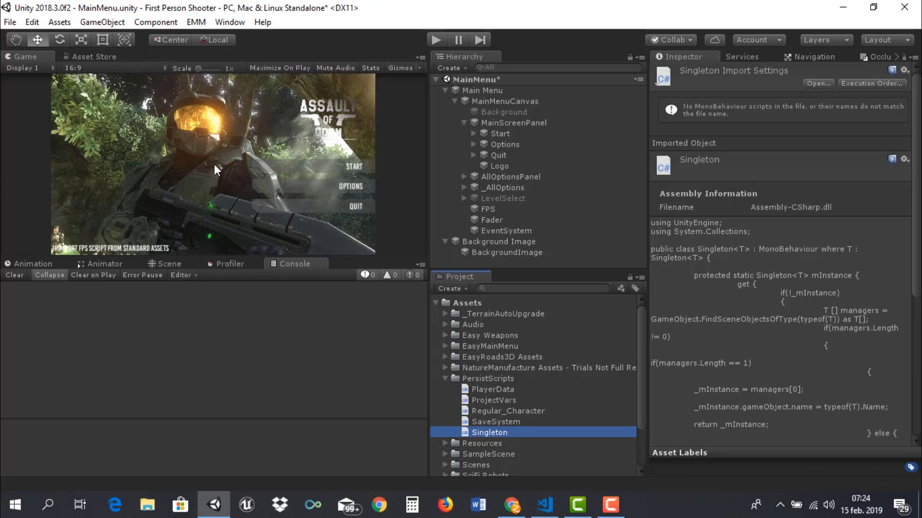
- Open Singleton.cs in VS Code, read its mInstance getter, and place the cursor on line 17
double_click(482, 432)
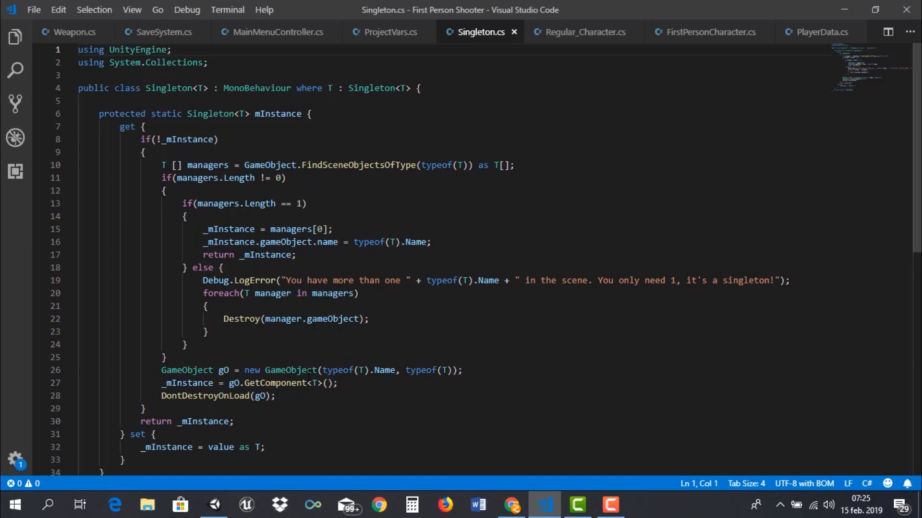
scroll(287, 350, "down", 2)
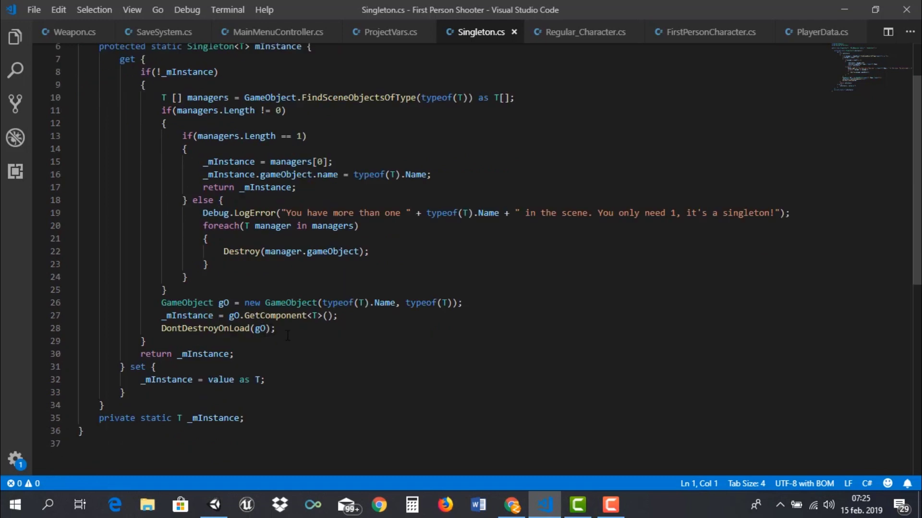
scroll(293, 345, "down", 2)
scroll(293, 344, "up", 2)
scroll(294, 345, "up", 2)
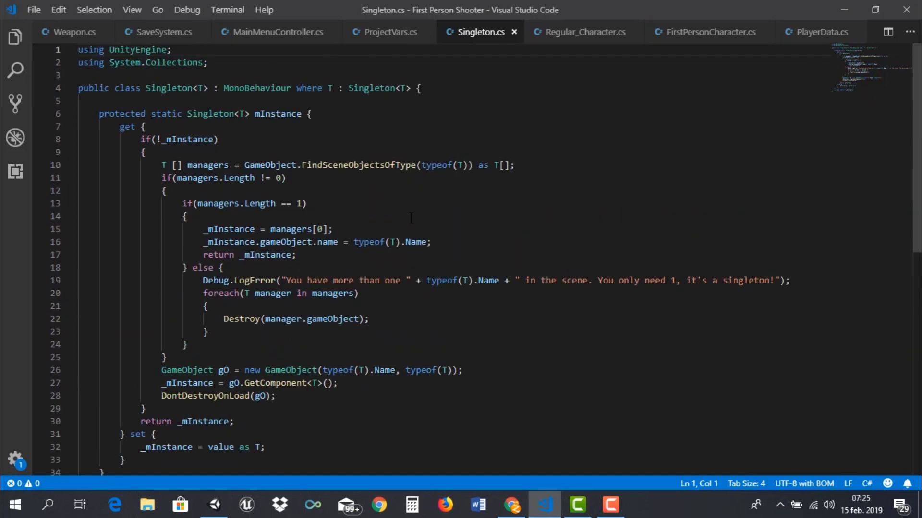
left_click(379, 251)
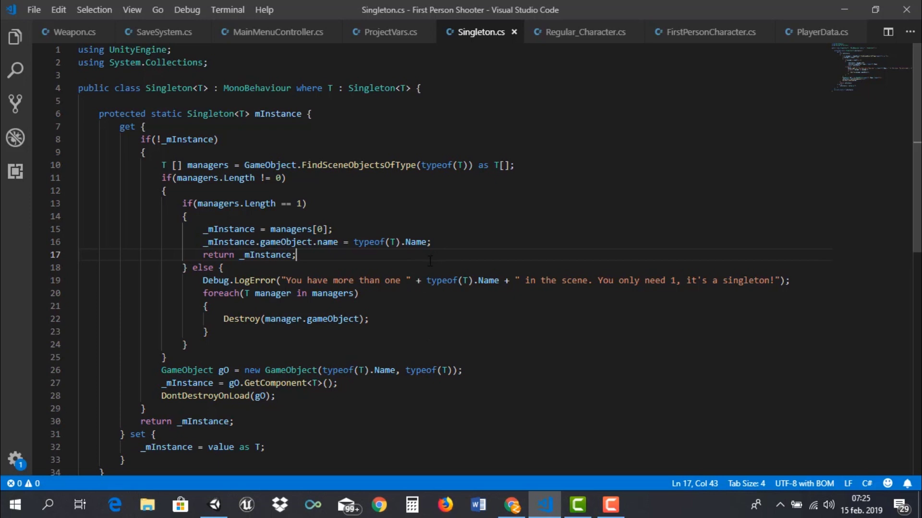
left_click(214, 504)
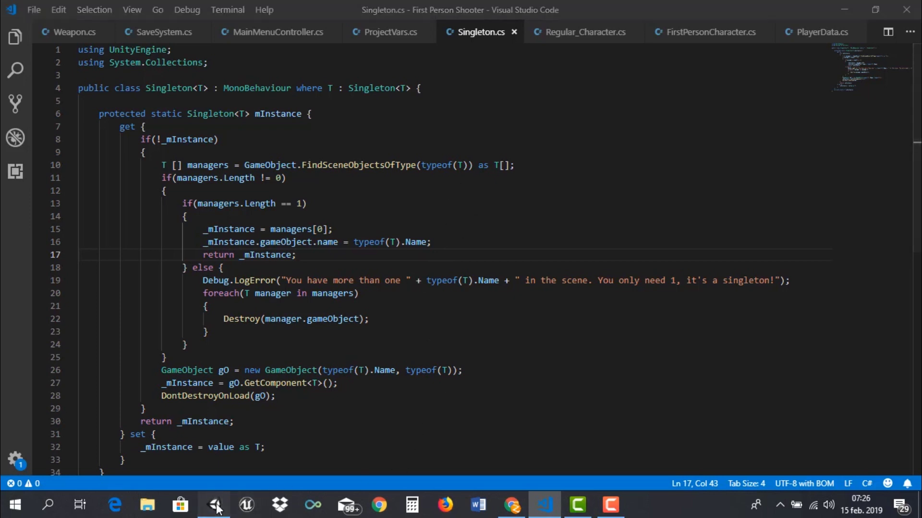
double_click(489, 422)
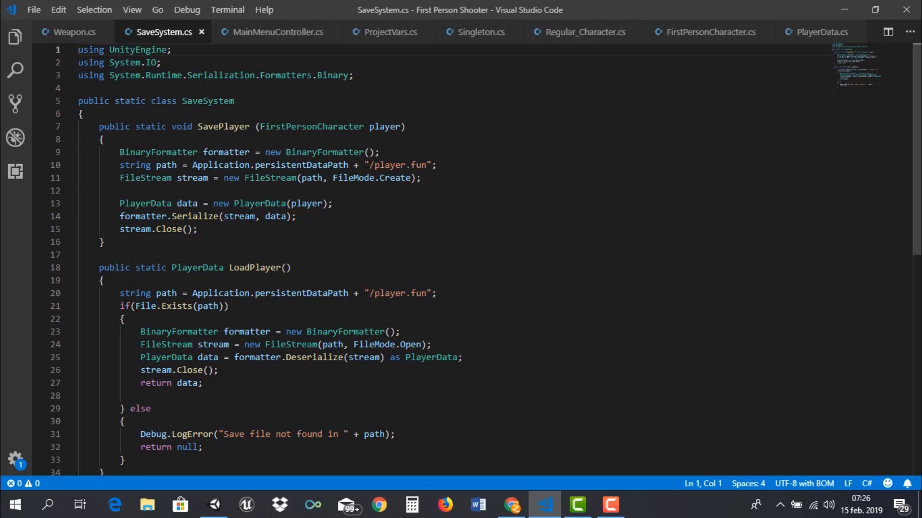
double_click(219, 153)
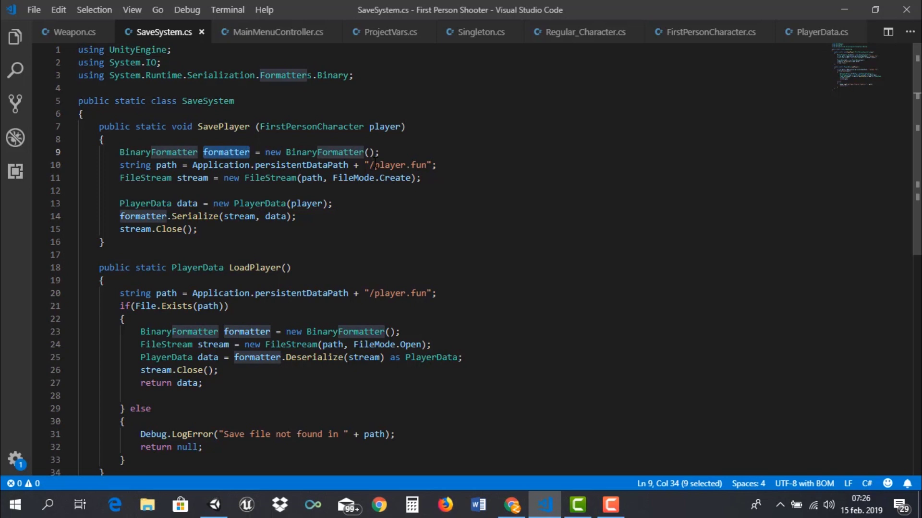
left_click(307, 165)
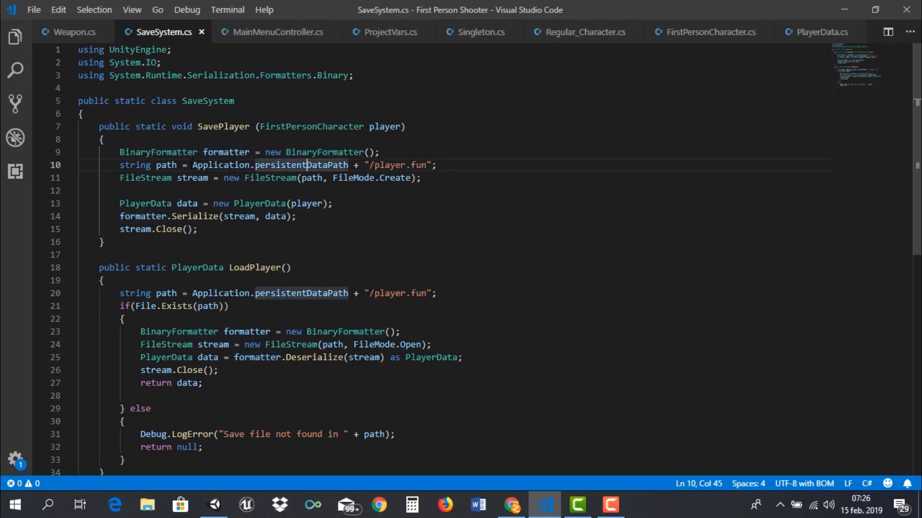
left_click_drag(193, 165, 349, 165)
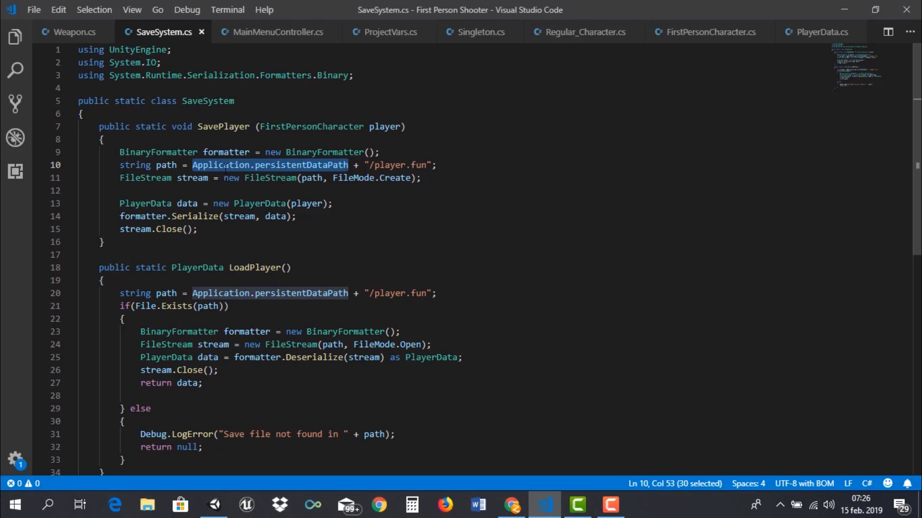
double_click(219, 166)
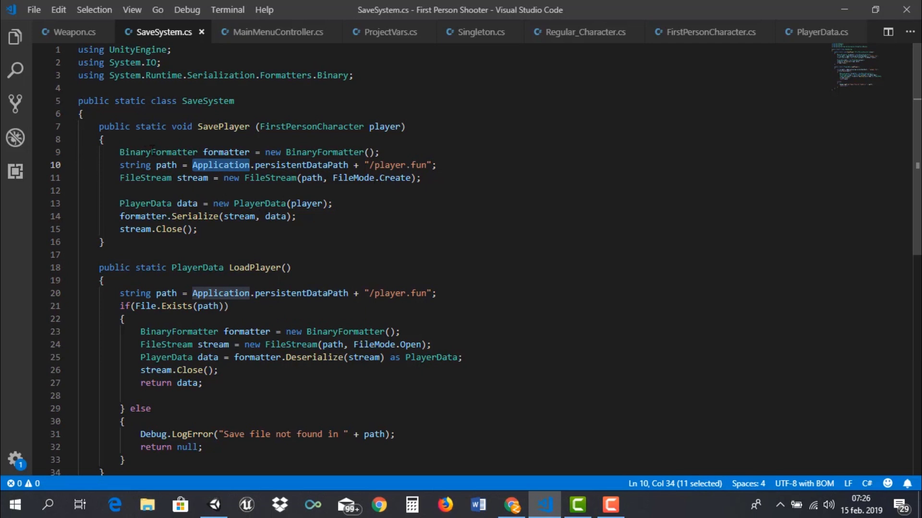
double_click(307, 204)
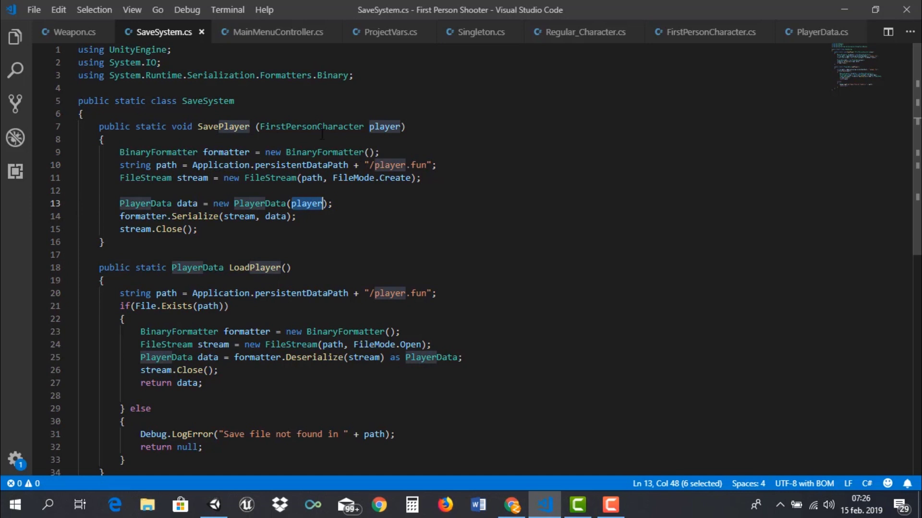
left_click_drag(261, 126, 363, 127)
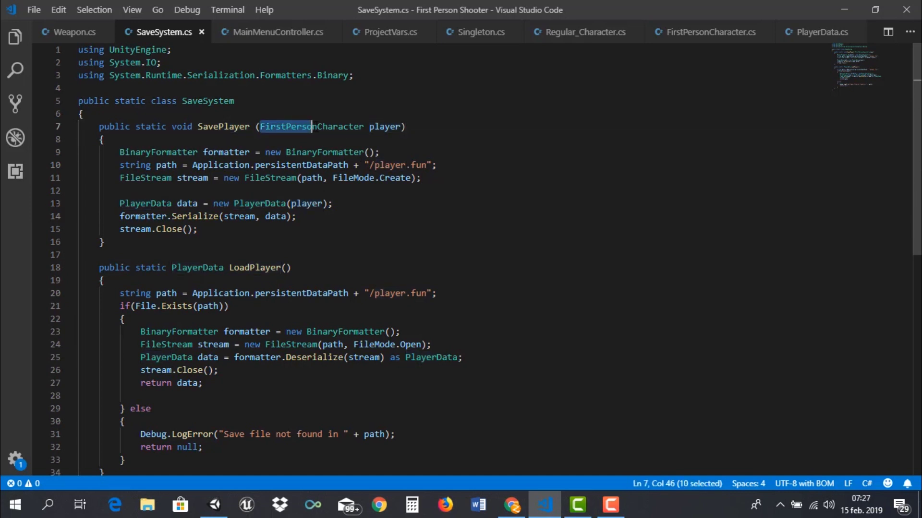
double_click(196, 203)
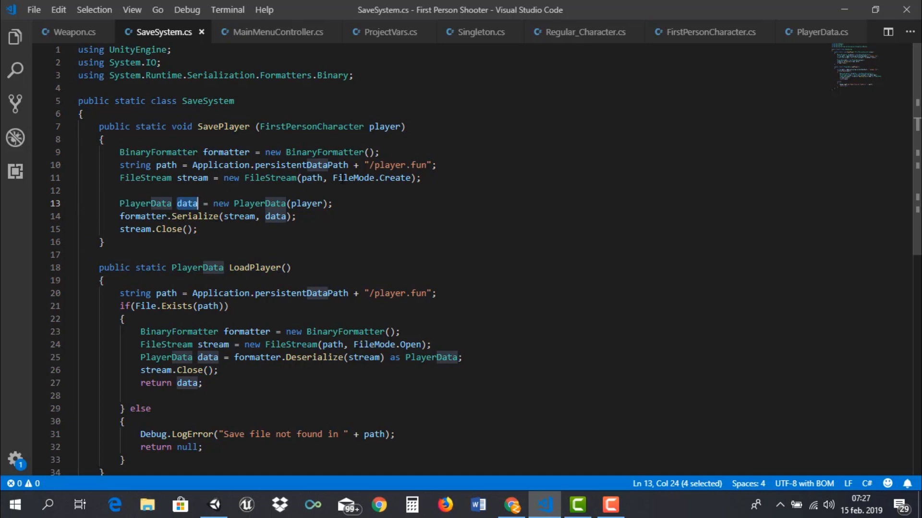
scroll(238, 235, "down", 2)
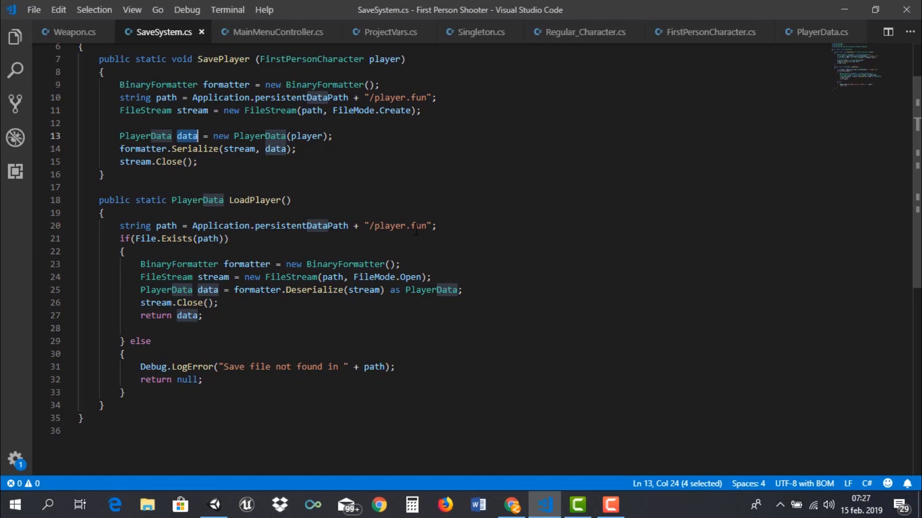
left_click_drag(426, 225, 373, 226)
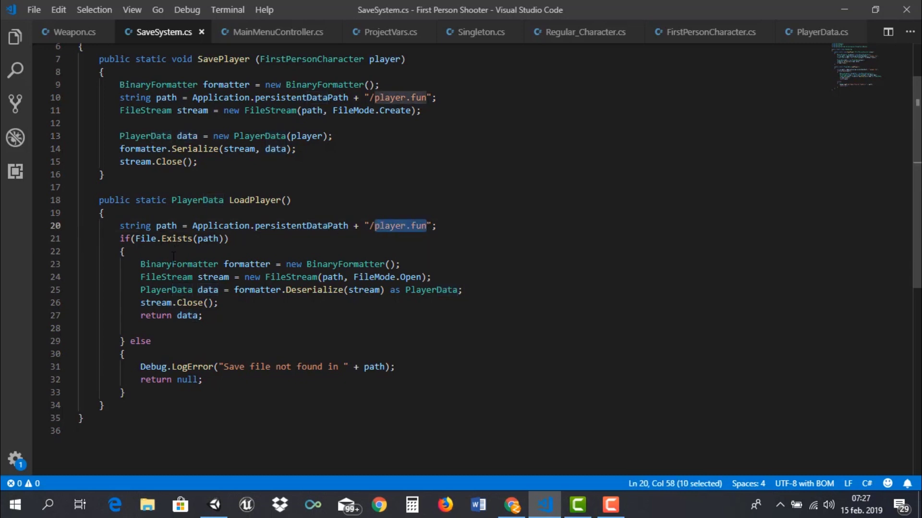
double_click(245, 265)
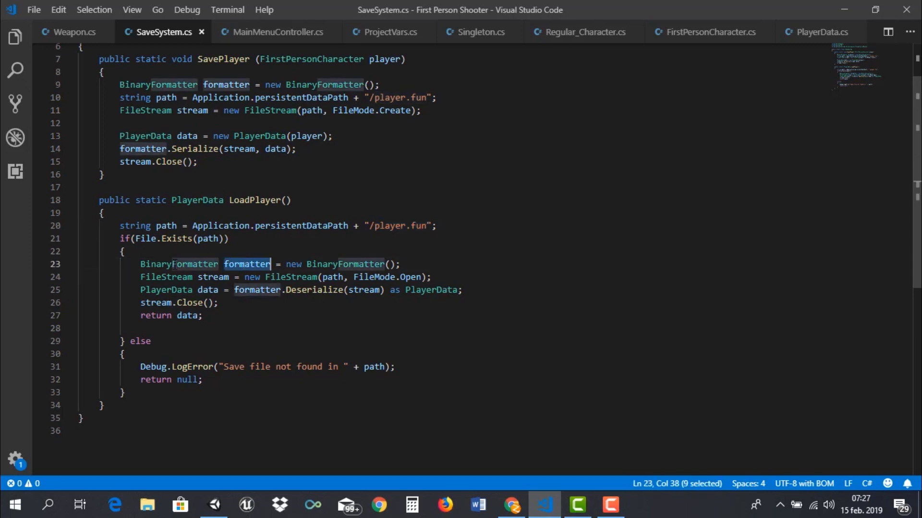
left_click(207, 277)
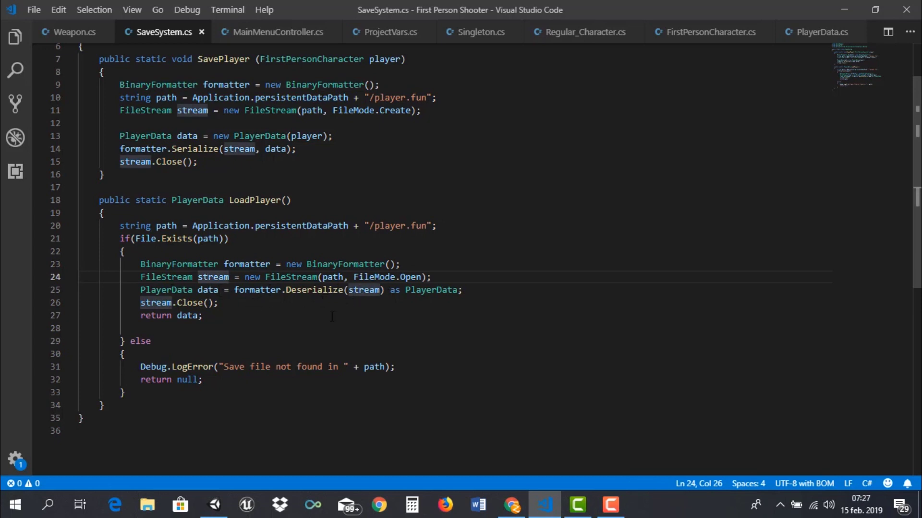
double_click(208, 289)
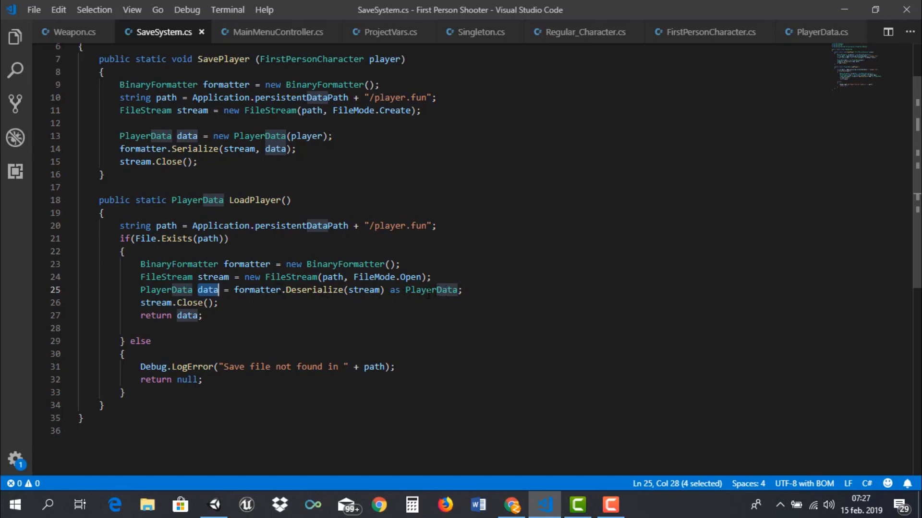
double_click(428, 291)
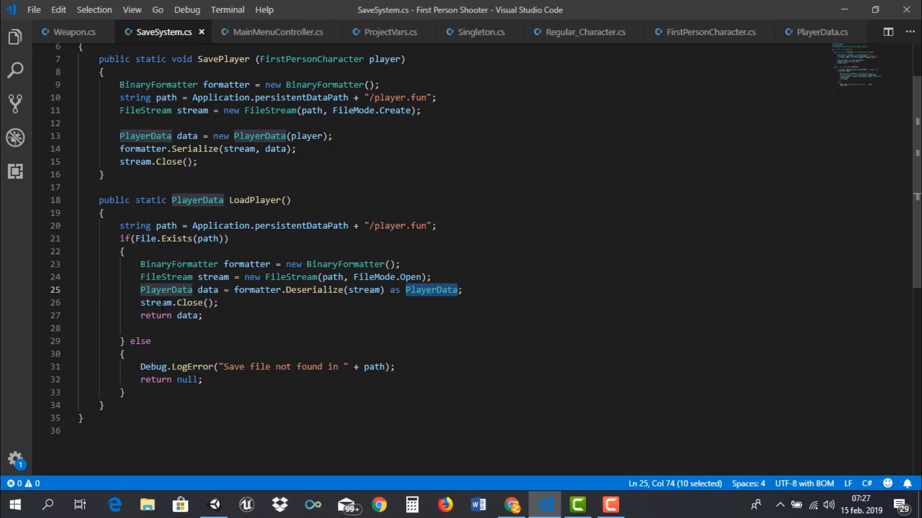
left_click(181, 315)
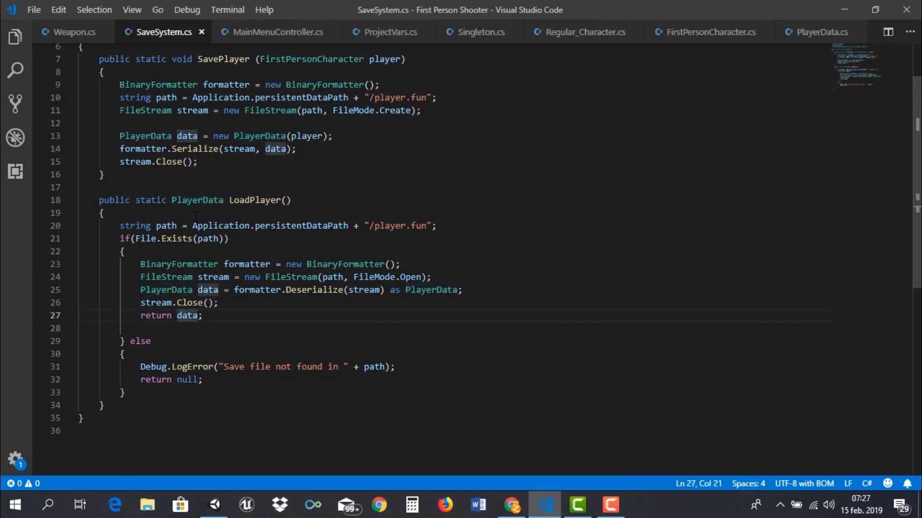
double_click(432, 290)
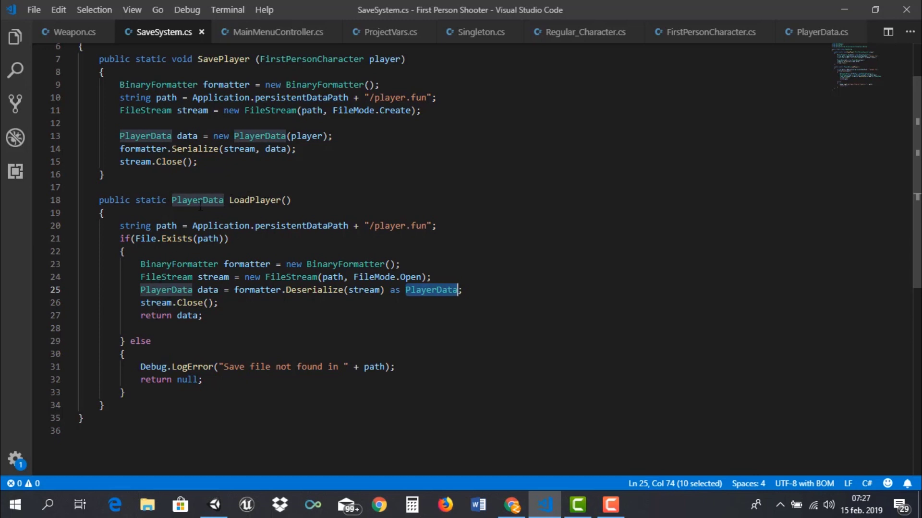
double_click(187, 316)
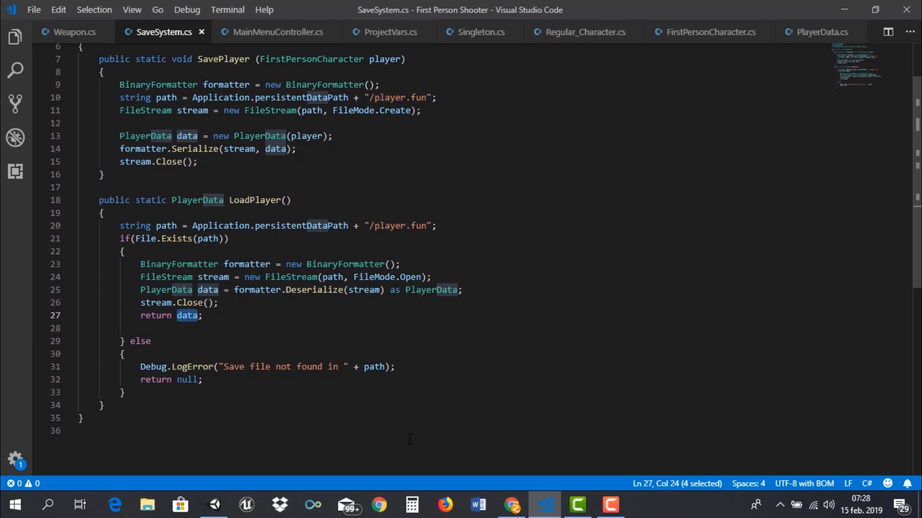
- Open Regular_Character.cs and highlight SceneManager.LoadScene("MainMenu") on line 17
left_click(214, 505)
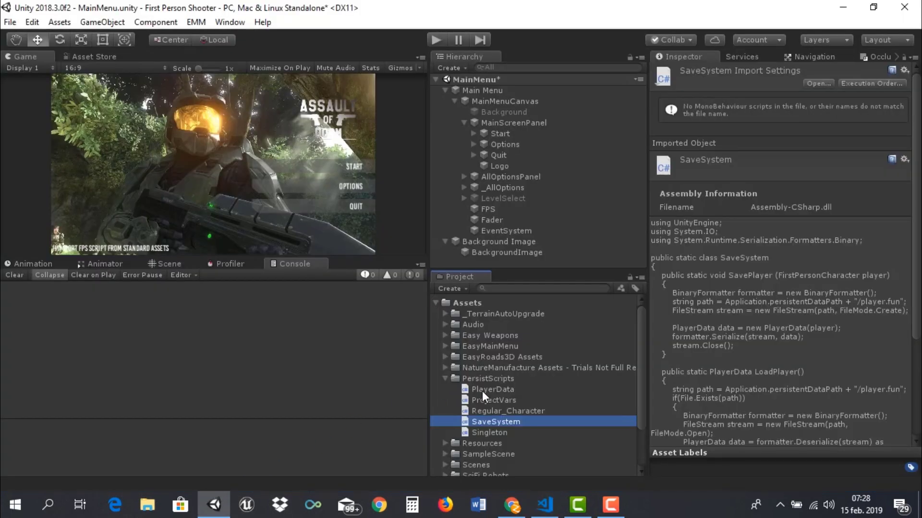
left_click(505, 412)
double_click(505, 411)
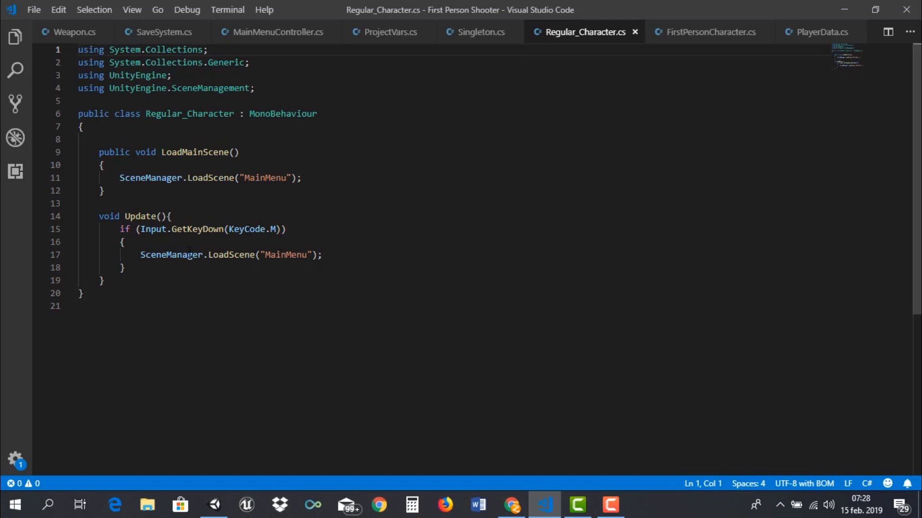
left_click_drag(142, 255, 206, 260)
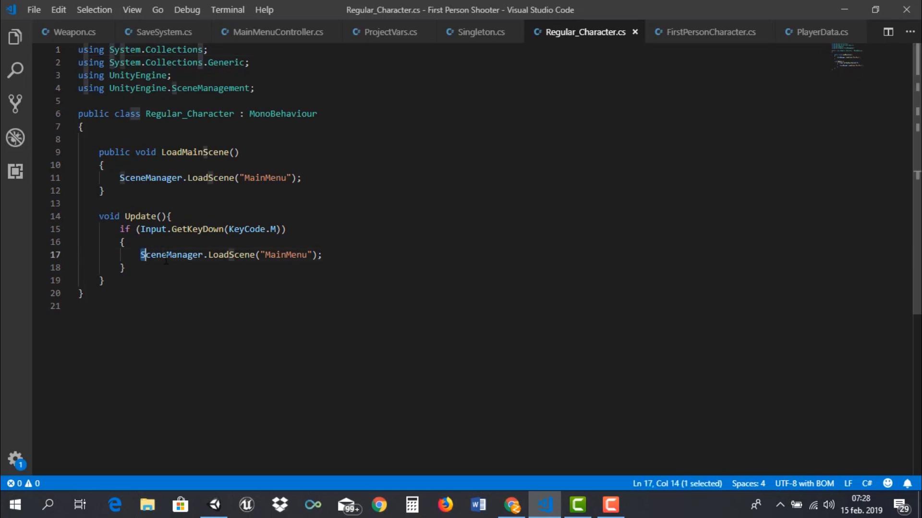
double_click(218, 255)
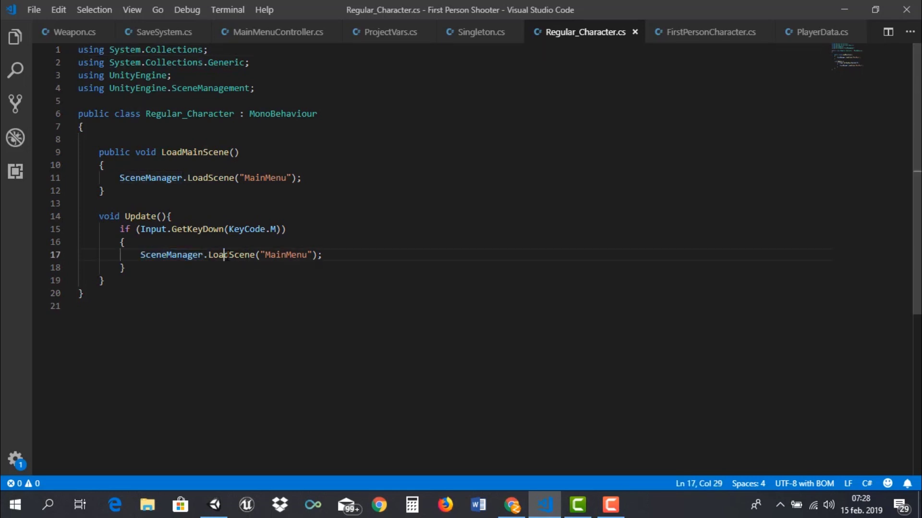
double_click(289, 255)
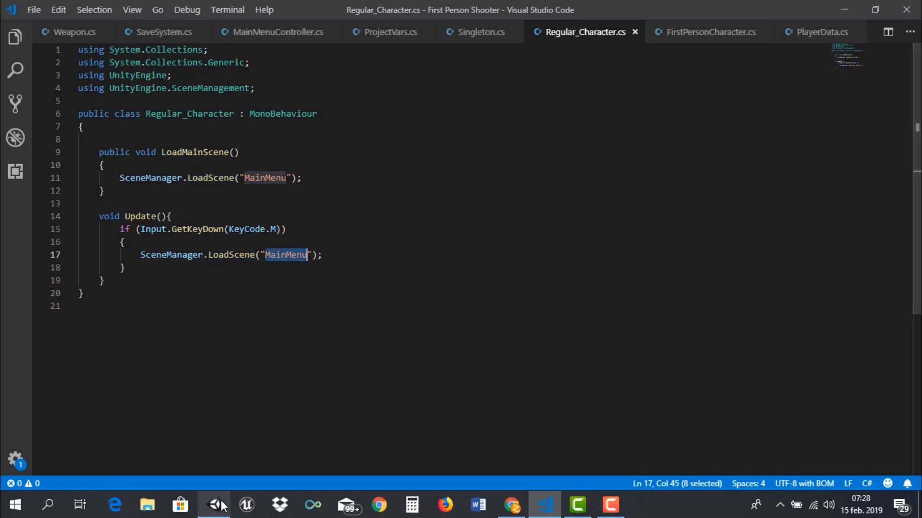
left_click(216, 504)
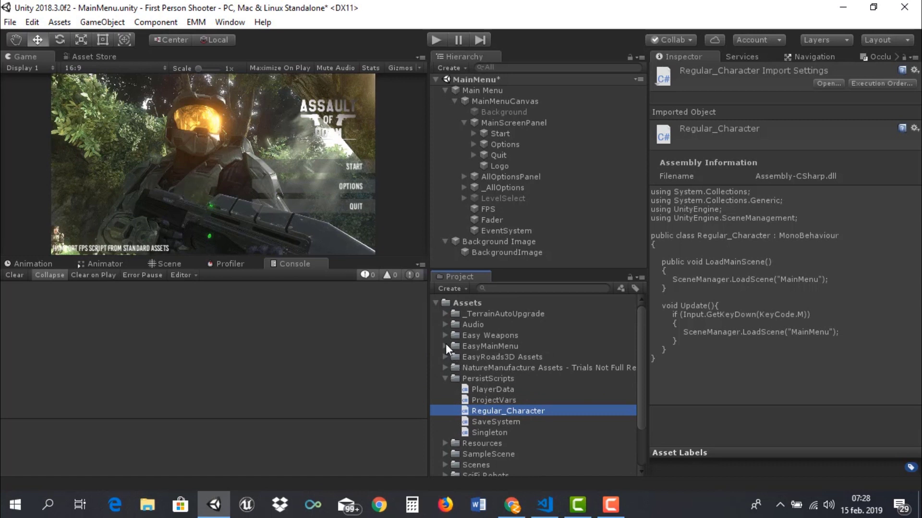
- Expand EasyMainMenu and select the MainMenu scene asset in Scenes
left_click(445, 346)
scroll(502, 372, "down", 2)
left_click(490, 361)
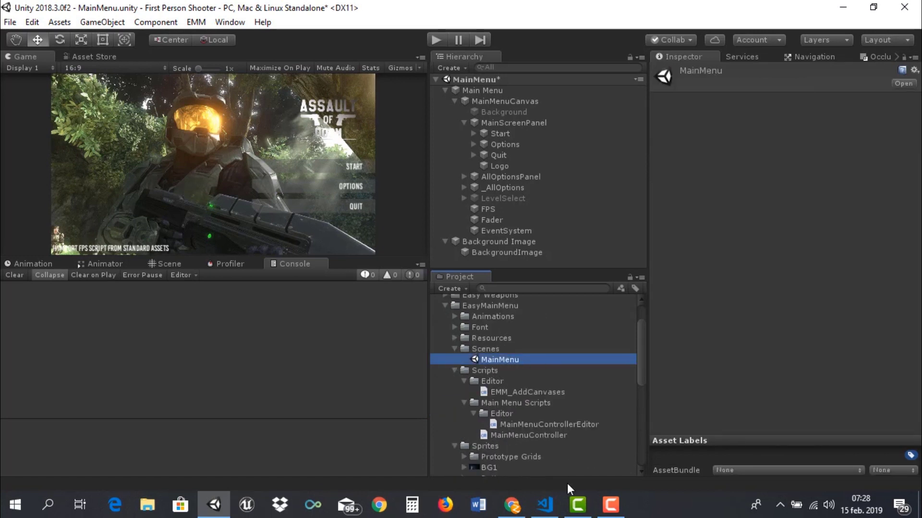
- Open ProjectVars.cs from the PersistScripts folder in Visual Studio Code
left_click(544, 505)
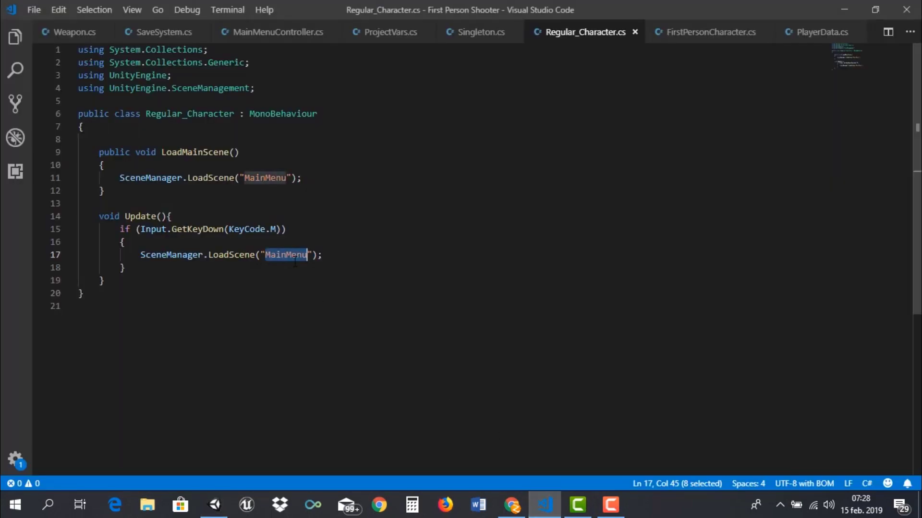
left_click(214, 504)
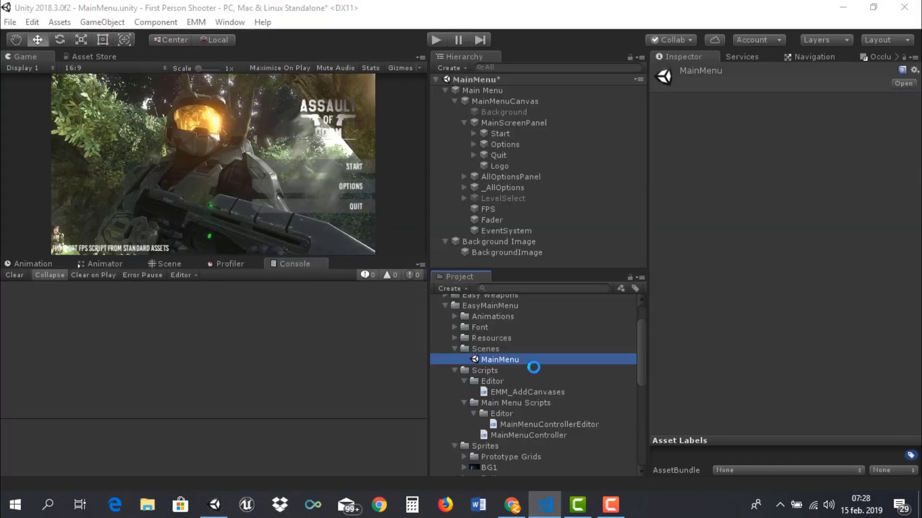
scroll(535, 372, "down", 5)
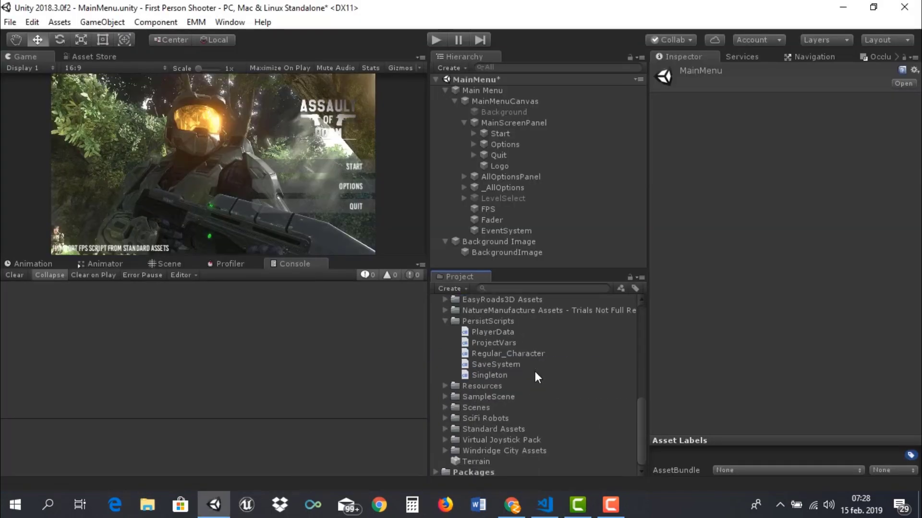
left_click(491, 342)
double_click(491, 342)
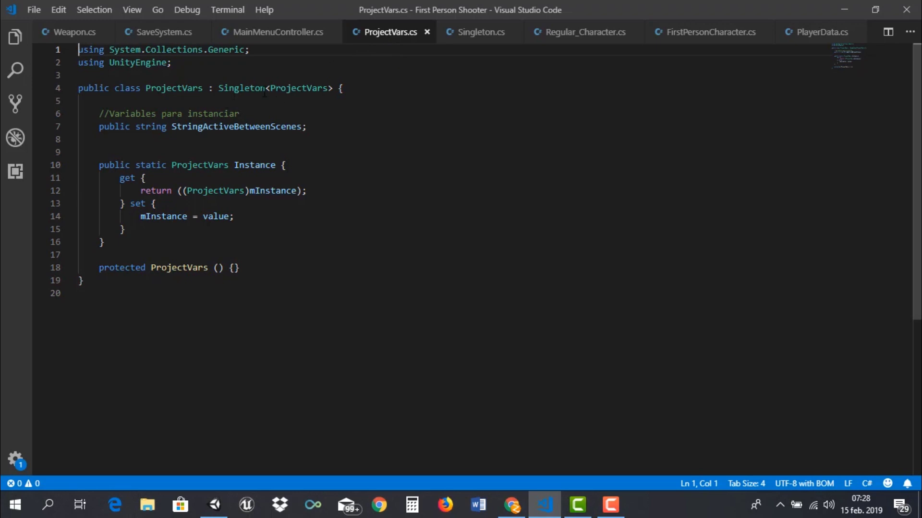
- Highlight the Singleton base, StringActiveBetweenScenes and mInstance in ProjectVars.cs, then return to Unity
double_click(244, 88)
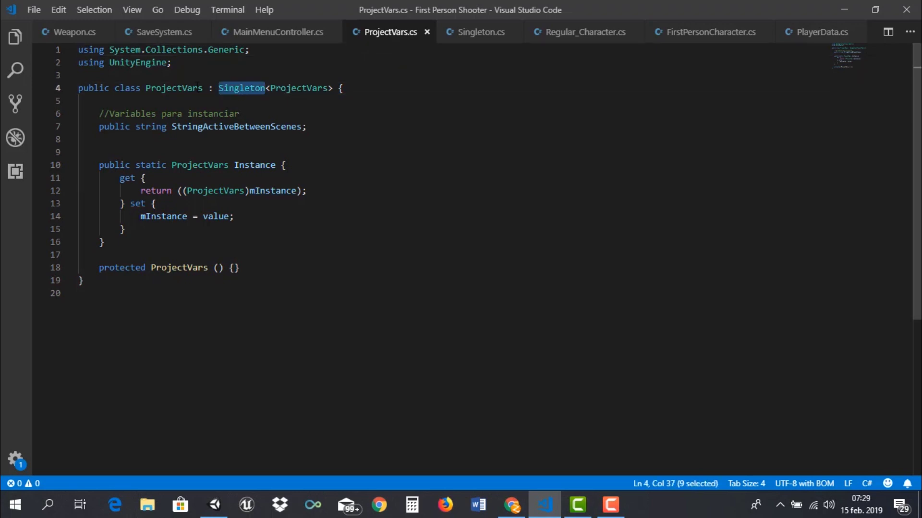
double_click(219, 127)
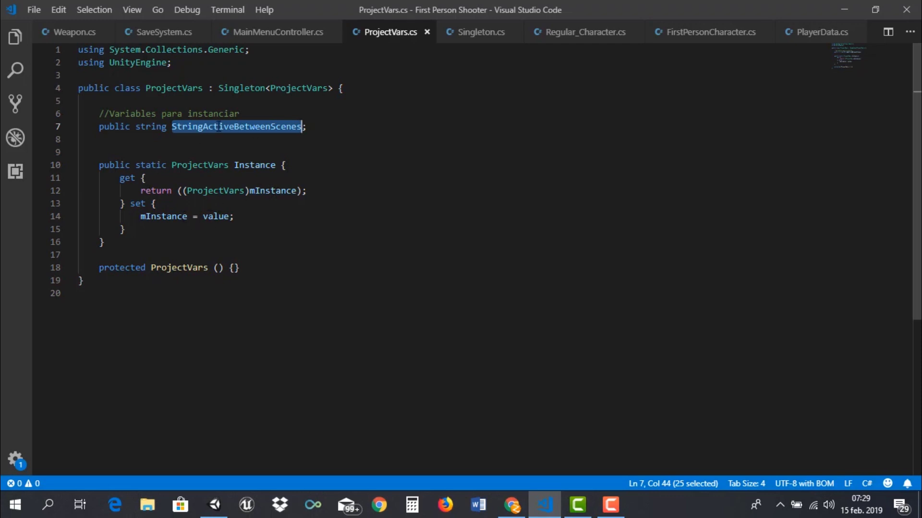
double_click(180, 216)
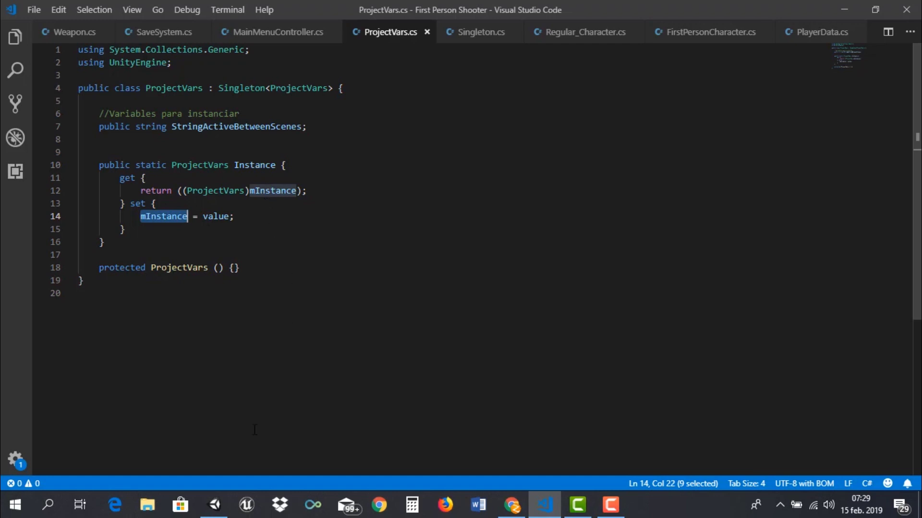
key("alt+Tab")
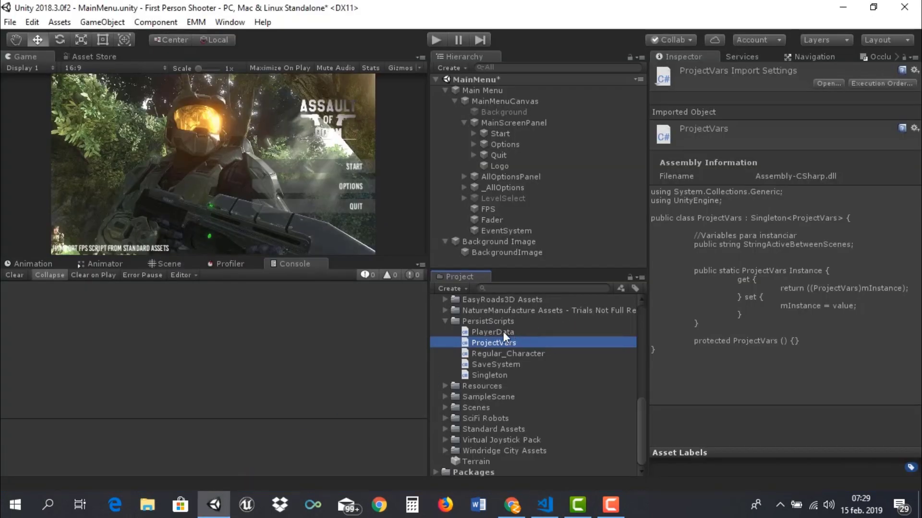
- Open PlayerData.cs and highlight its level, health, position fields and FirstPersonCharacter player parameter
left_click(491, 332)
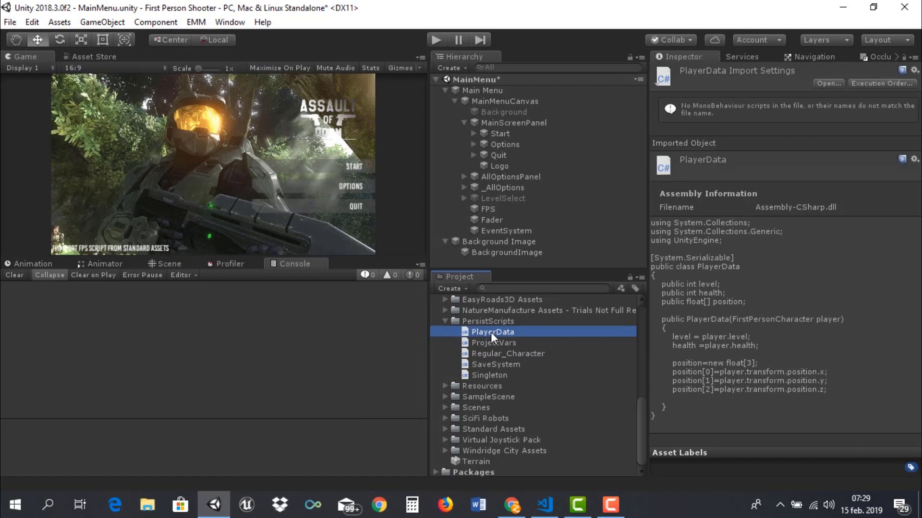
double_click(491, 332)
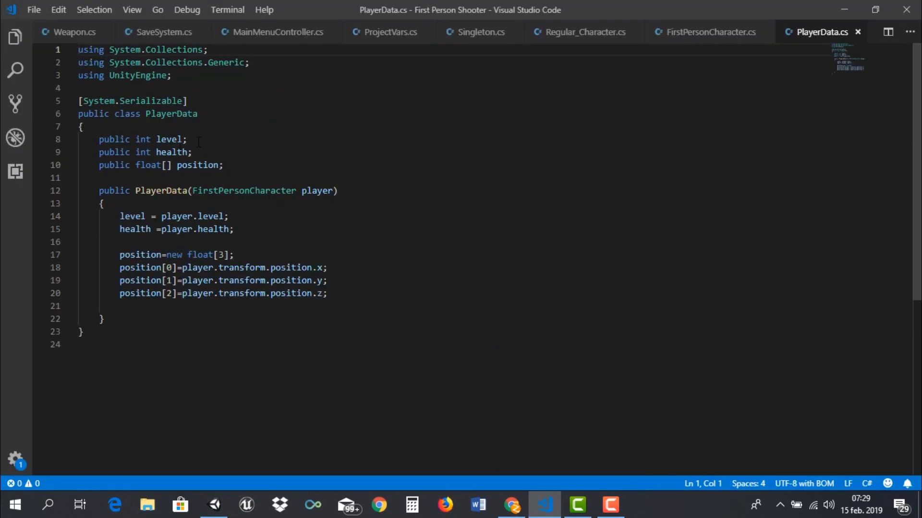
left_click_drag(191, 152, 76, 142)
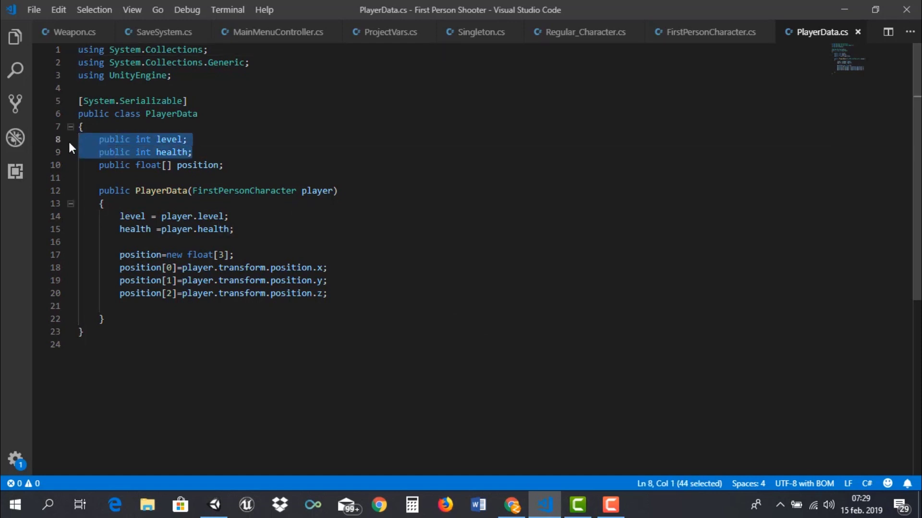
double_click(199, 166)
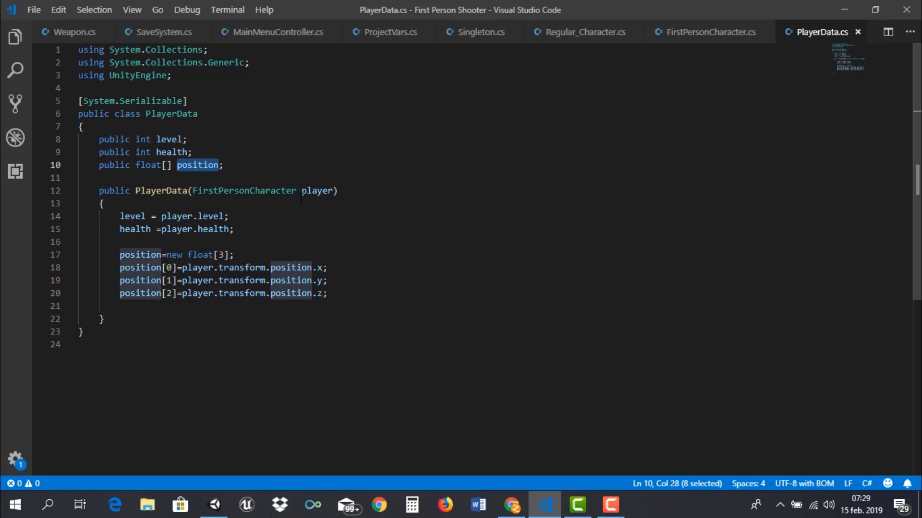
double_click(270, 190)
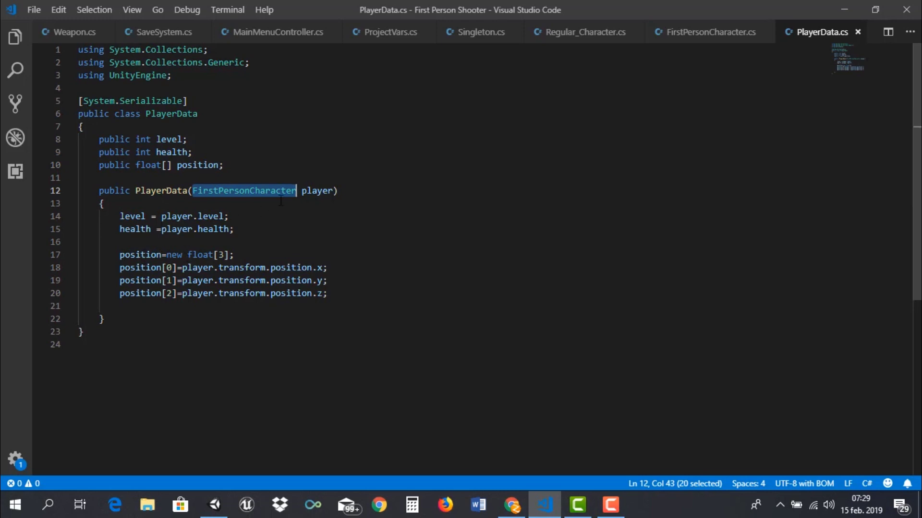
double_click(313, 191)
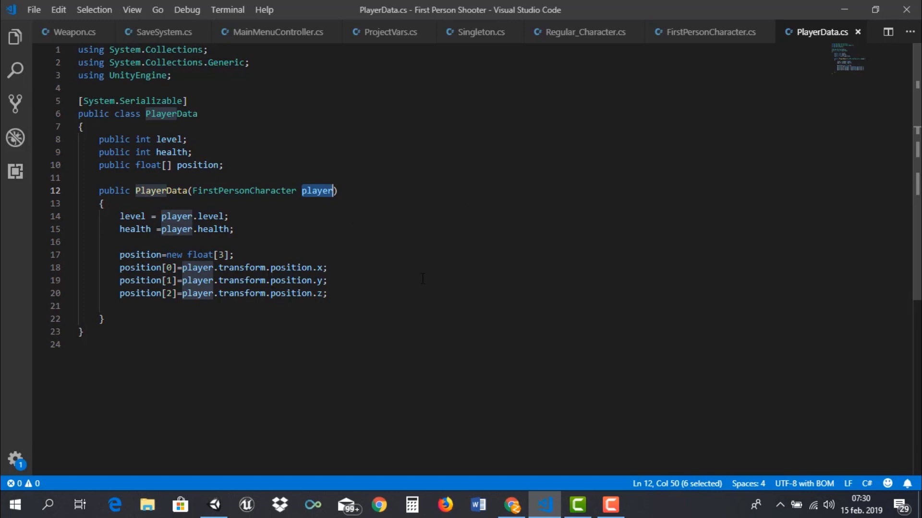
left_click(214, 504)
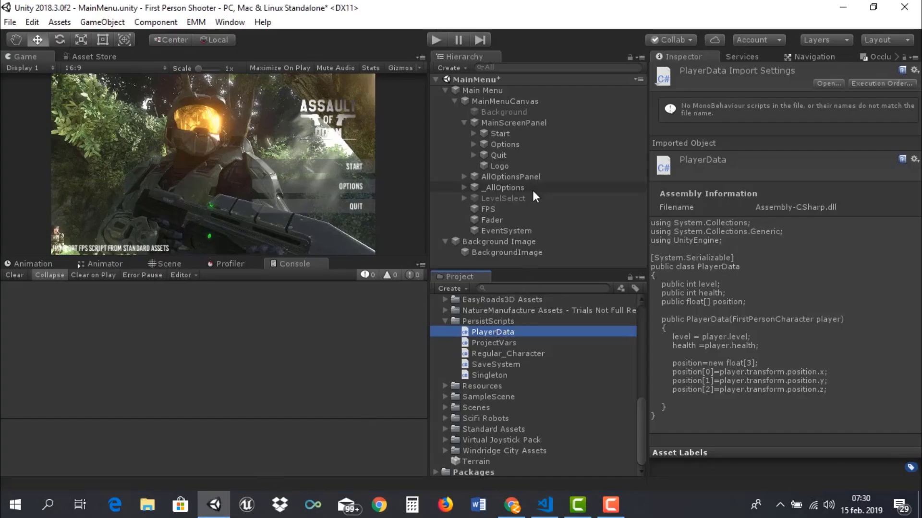
- Open MainMenuController from the Main Menu Scripts folder in Visual Studio Code
scroll(516, 370, "up", 3)
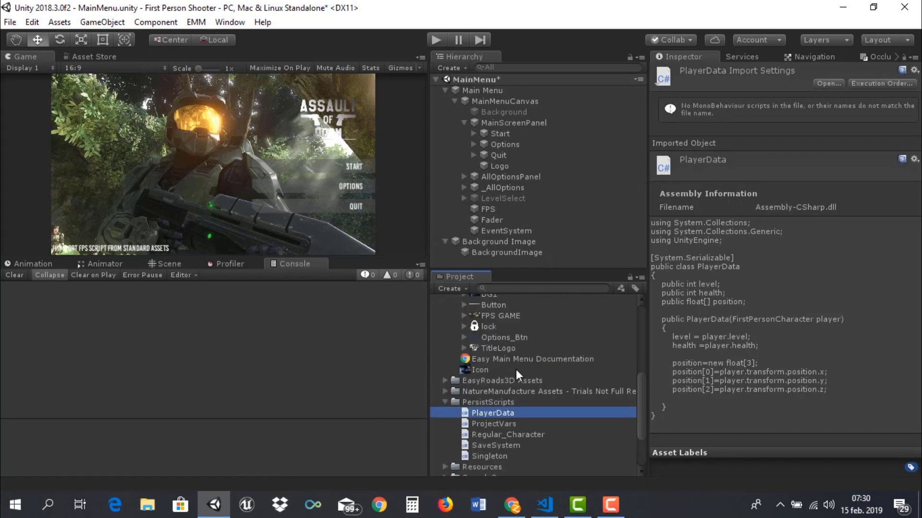
scroll(515, 369, "up", 3)
scroll(515, 369, "up", 2)
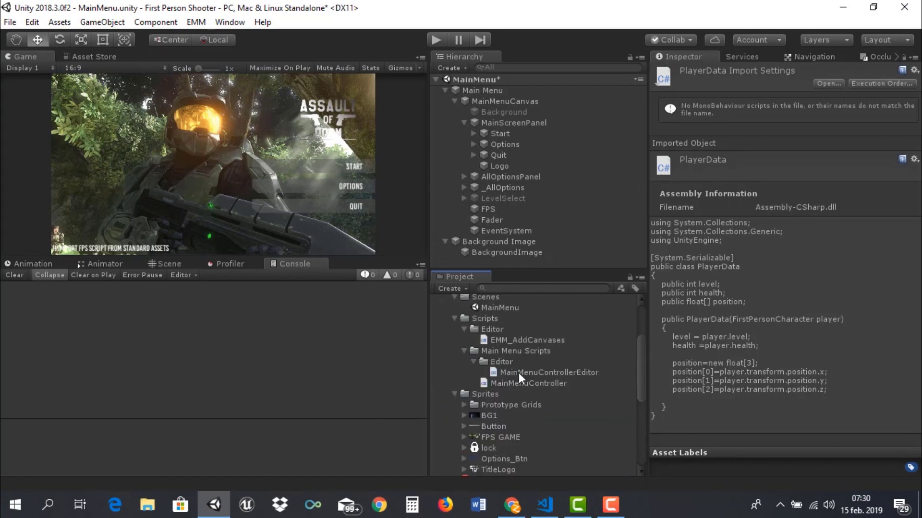
double_click(514, 382)
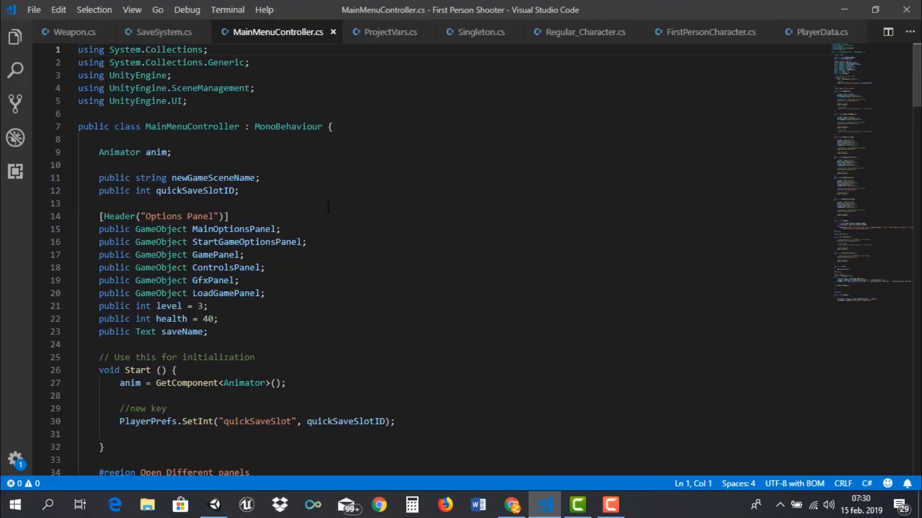
- Scroll MainMenuController.cs down to the LoadGame method and mark its body
scroll(326, 241, "down", 2)
scroll(326, 241, "down", 2)
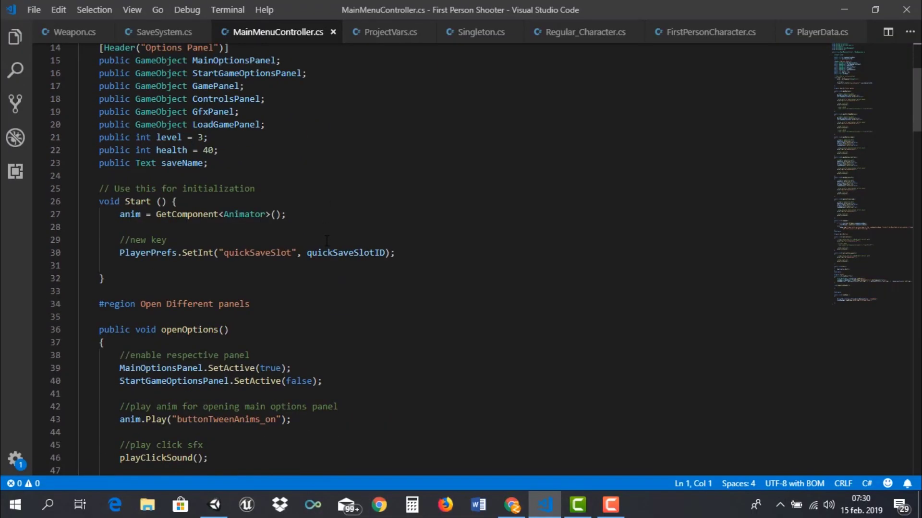
scroll(328, 235, "down", 1)
scroll(328, 236, "down", 3)
scroll(328, 238, "down", 3)
scroll(328, 240, "down", 3)
scroll(329, 239, "down", 3)
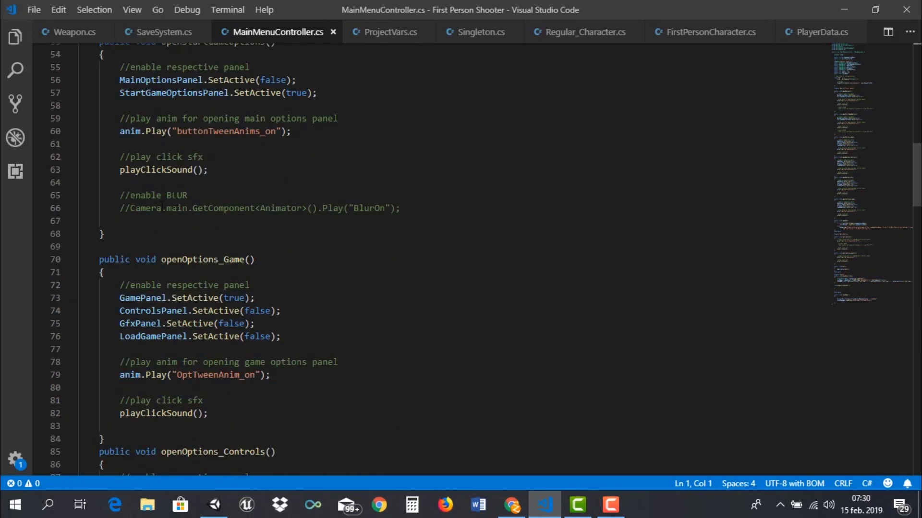
scroll(271, 261, "down", 3)
scroll(272, 266, "down", 3)
scroll(273, 271, "down", 3)
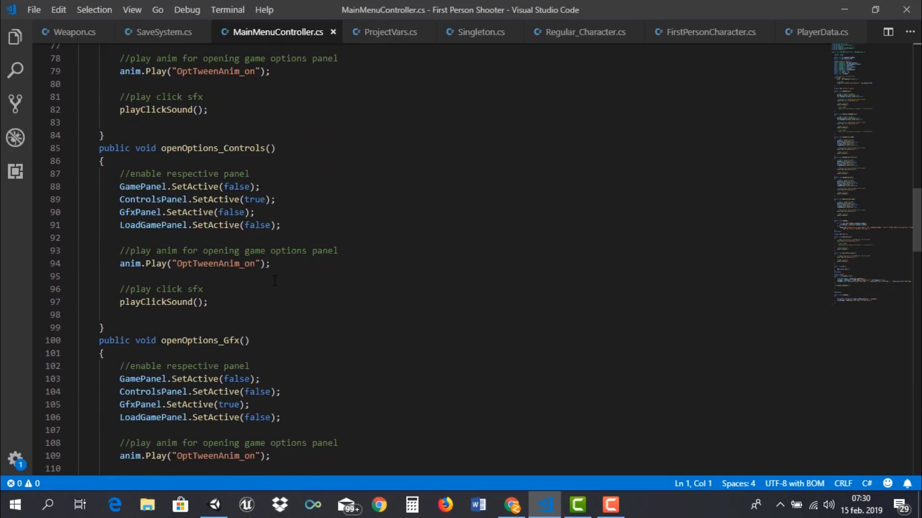
scroll(274, 281, "down", 4)
scroll(274, 281, "down", 4)
scroll(275, 283, "down", 4)
scroll(274, 284, "down", 4)
scroll(274, 284, "down", 1)
scroll(274, 285, "down", 5)
scroll(274, 285, "down", 2)
scroll(273, 286, "down", 2)
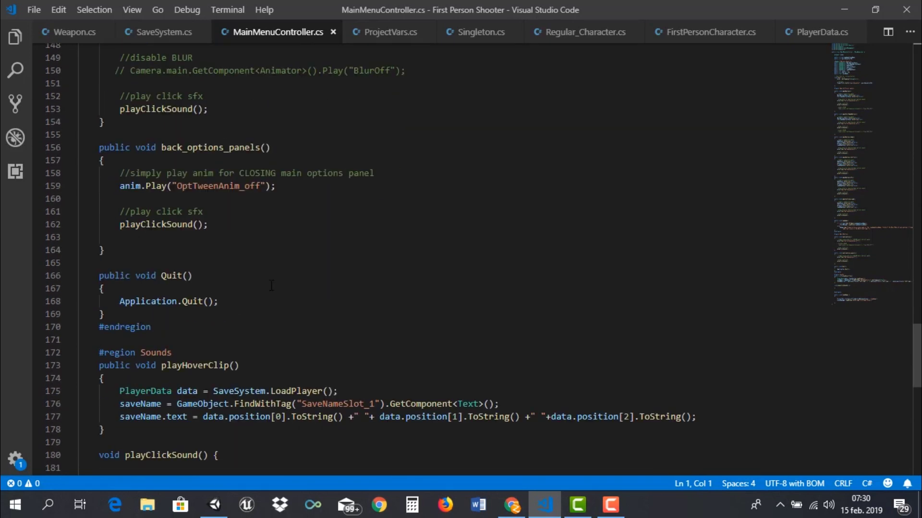
scroll(271, 287, "down", 4)
scroll(271, 287, "down", 3)
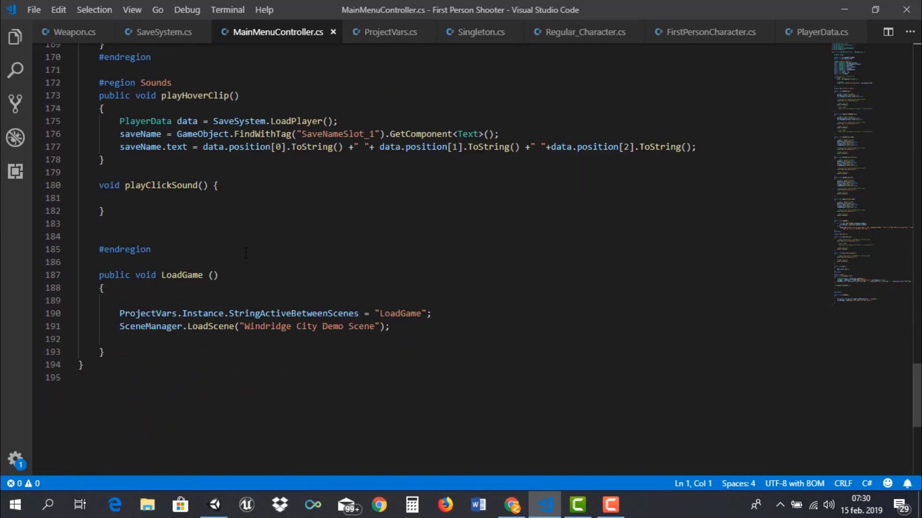
left_click_drag(116, 354, 63, 266)
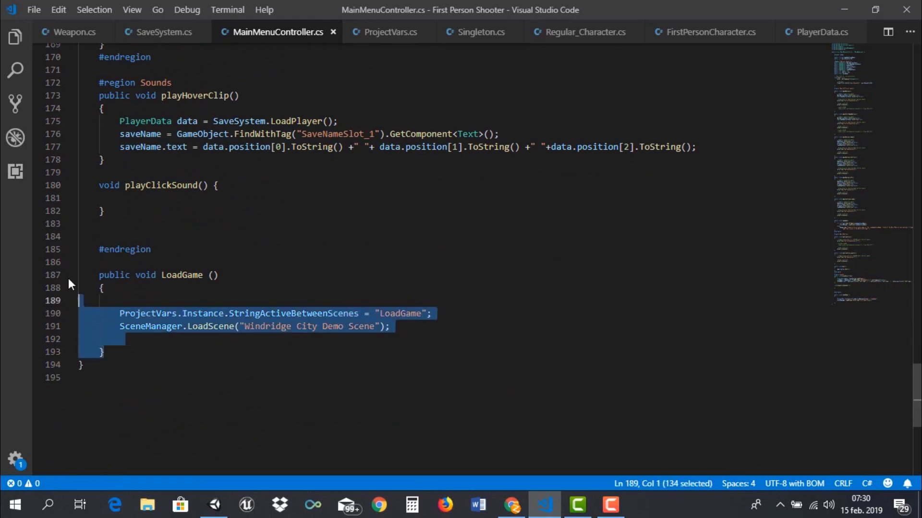
left_click(212, 289)
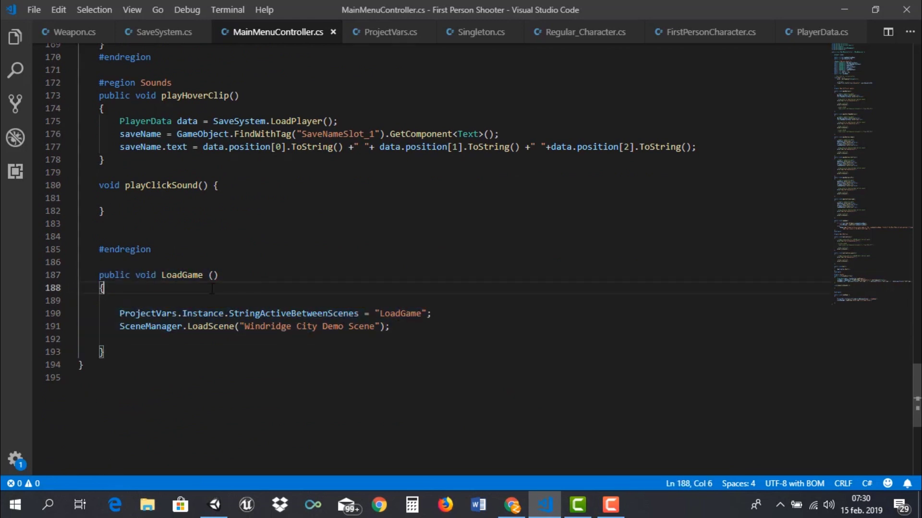
- Check ProjectVars' StringActiveBetweenScenes field, then come back to MainMenuController.cs
double_click(153, 314)
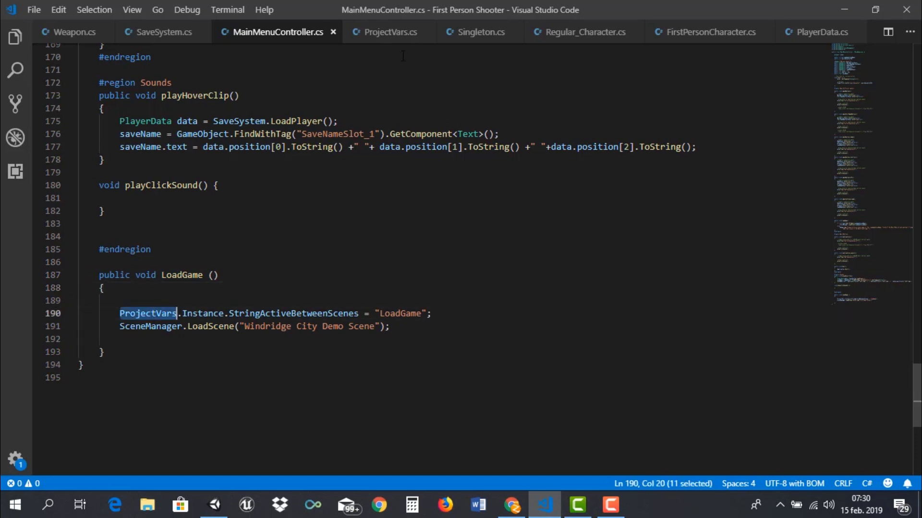
left_click(389, 32)
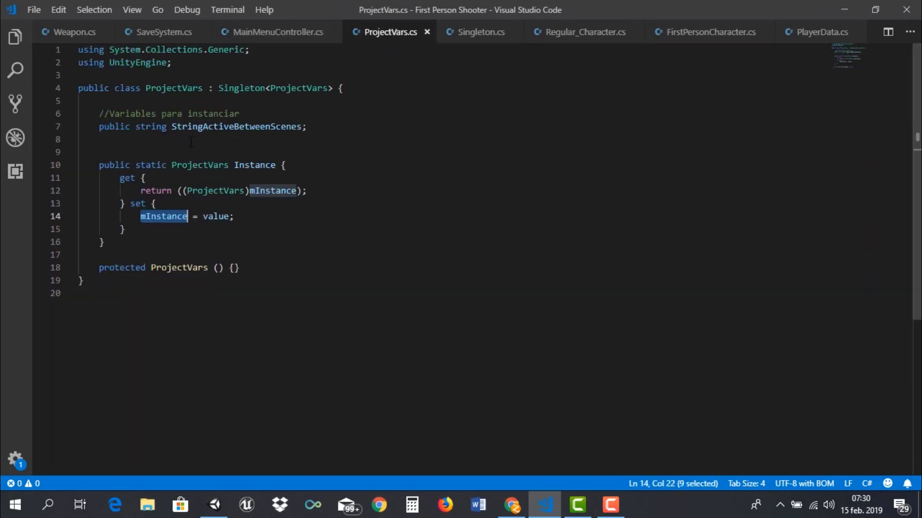
double_click(236, 126)
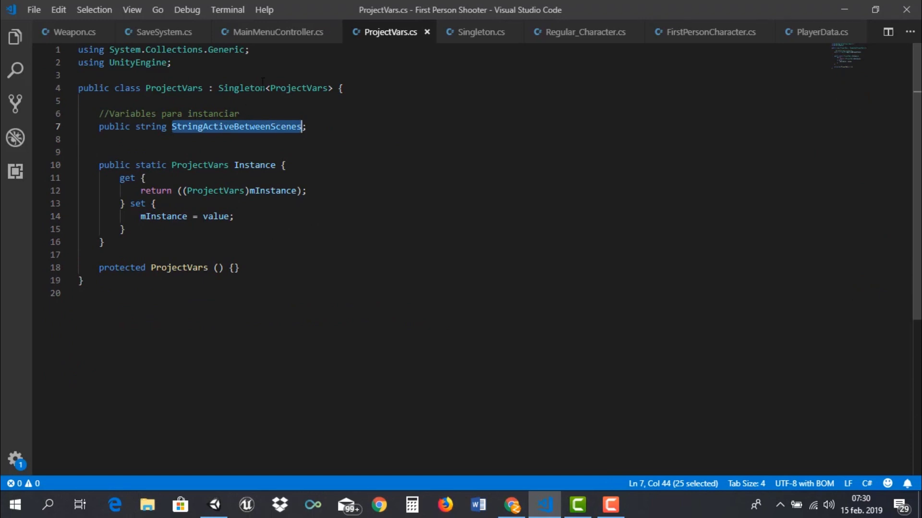
left_click(269, 33)
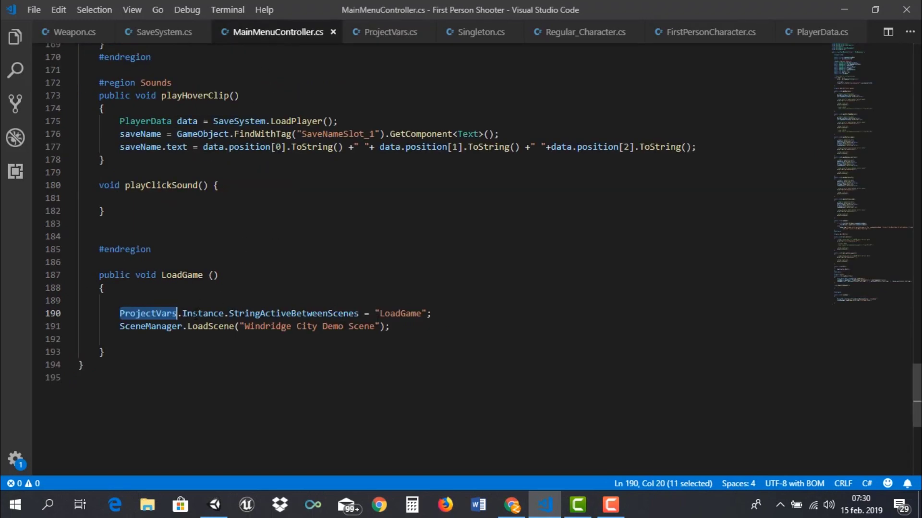
- Highlight the LoadGame flag value and 'Windridge City Demo Scene' name, then return to Unity
left_click(395, 313)
double_click(396, 313)
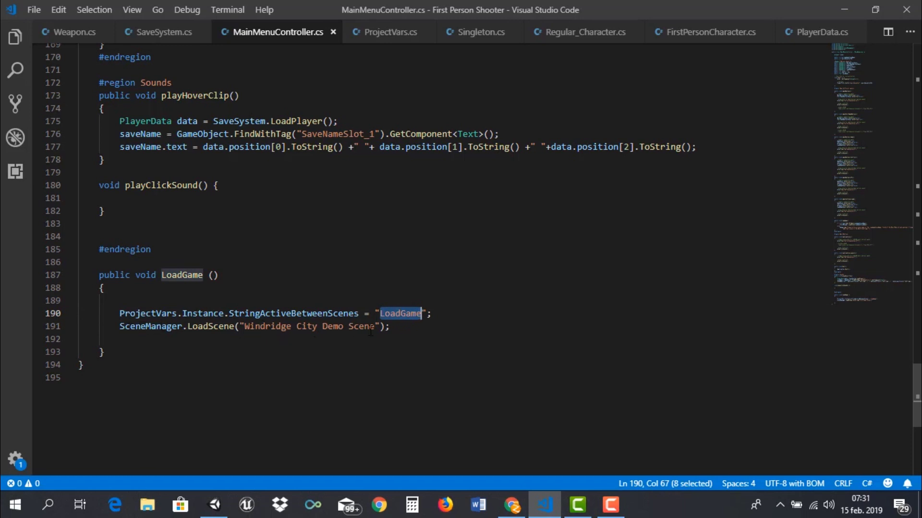
left_click_drag(244, 326, 375, 326)
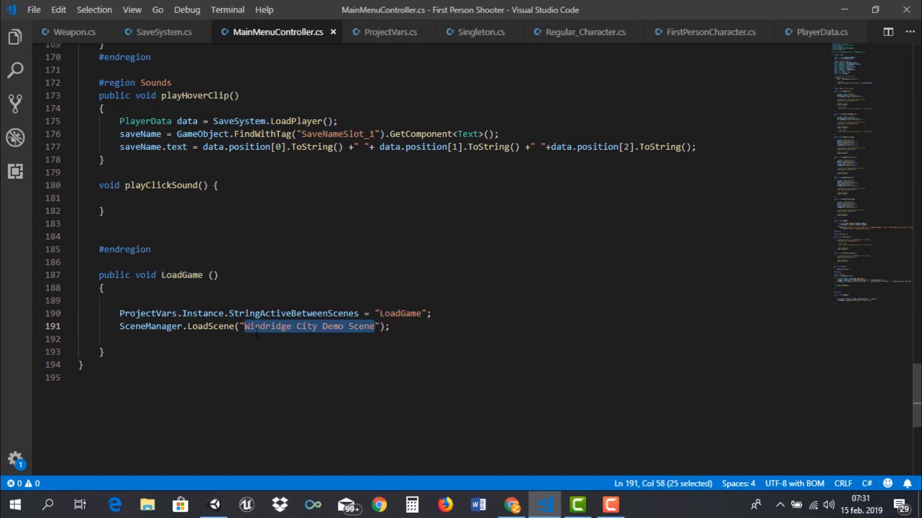
left_click(215, 504)
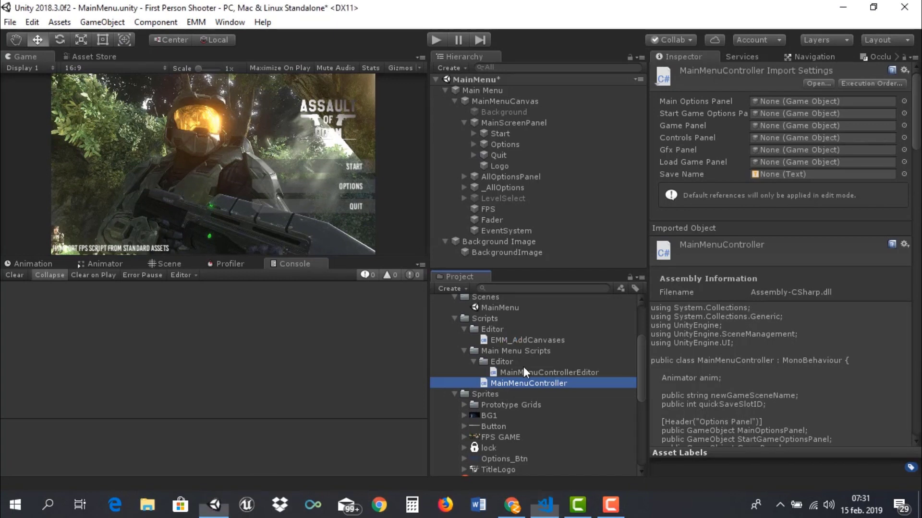
- Select the Windridge City Demo Scene asset in the Scenes folder, then switch back to the code
scroll(499, 377, "up", 3)
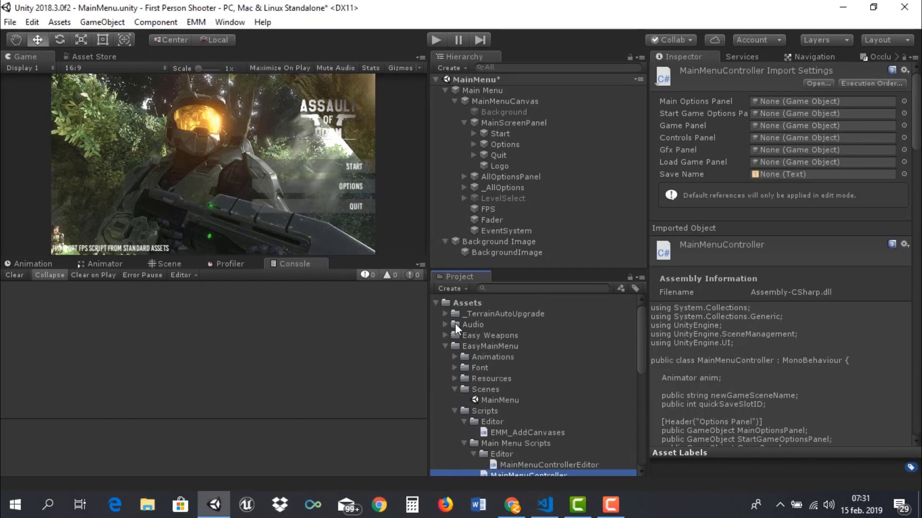
scroll(456, 379, "down", 3)
scroll(446, 405, "down", 3)
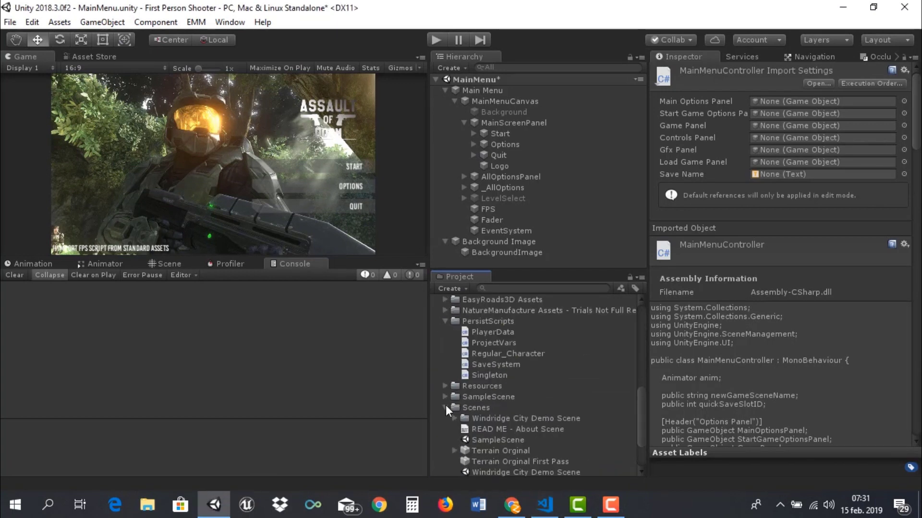
scroll(445, 405, "down", 3)
left_click(490, 408)
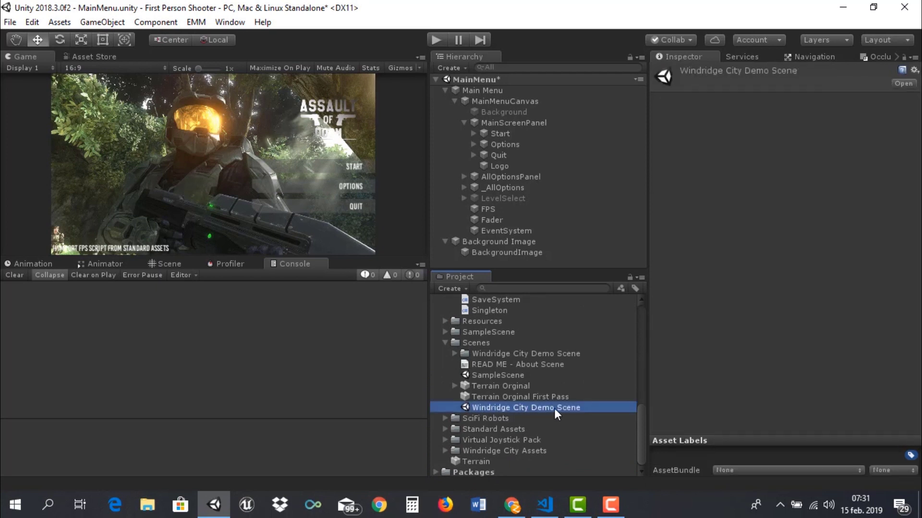
left_click(545, 504)
- Highlight the playHoverClip method in MainMenuController.cs, then return to Unity
scroll(139, 169, "up", 2)
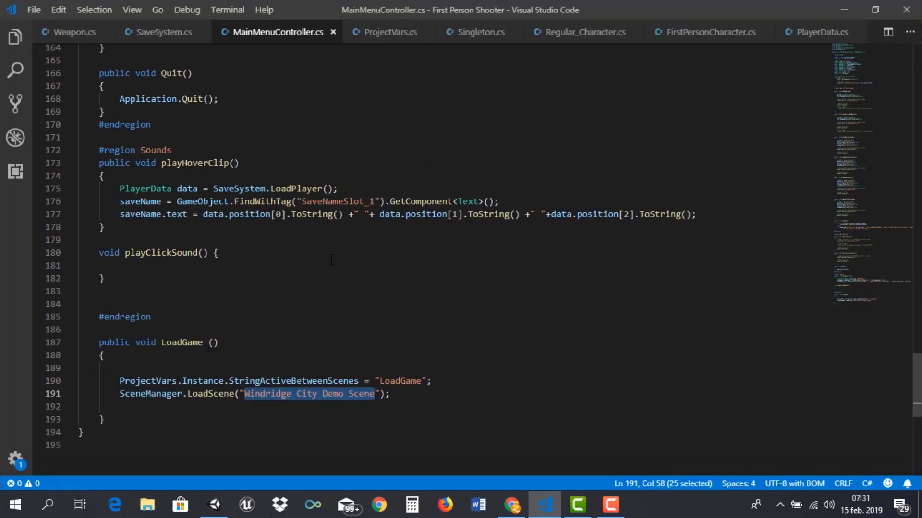
left_click(104, 176)
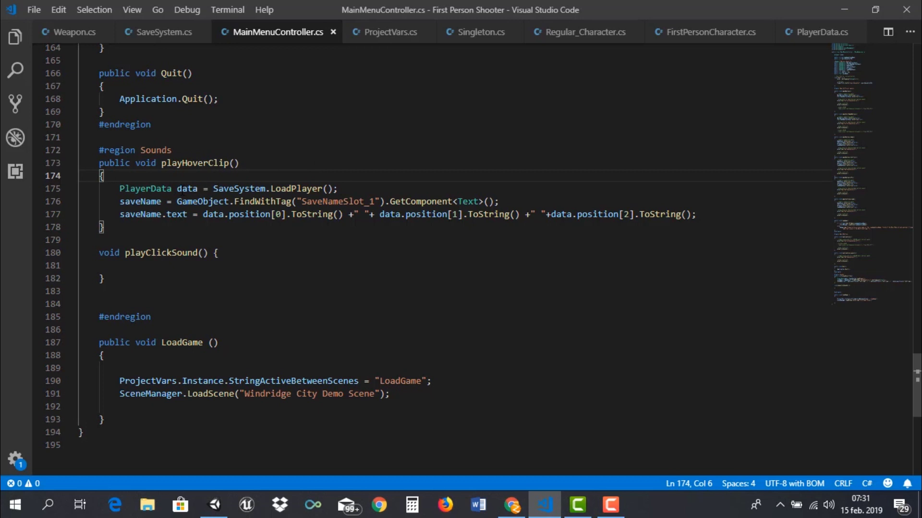
double_click(182, 164)
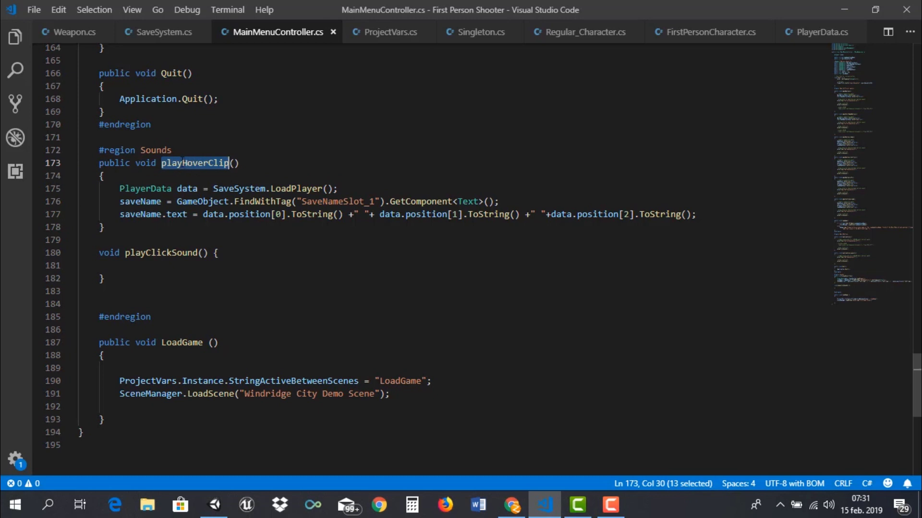
left_click(214, 504)
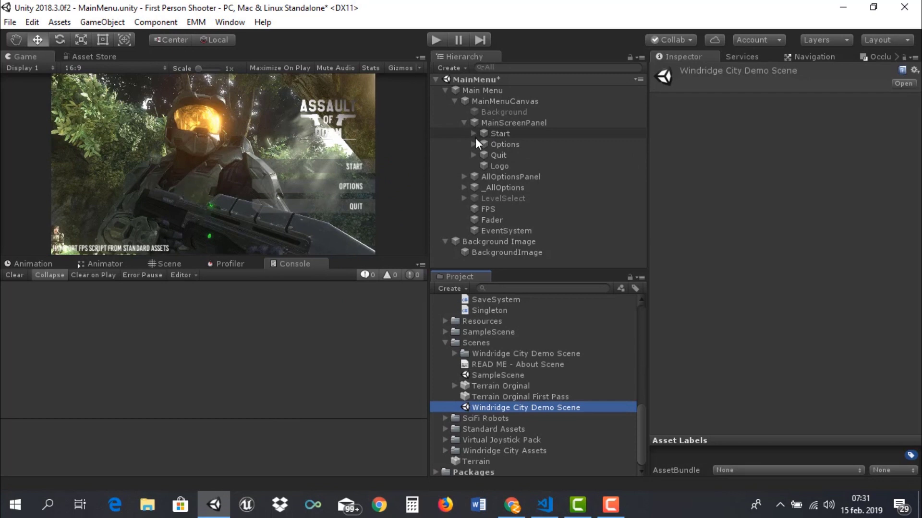
- Reveal MainMenuCanvas from the New button's On Click newGame event, then bring up MainMenuController.cs
scroll(862, 192, "down", 2)
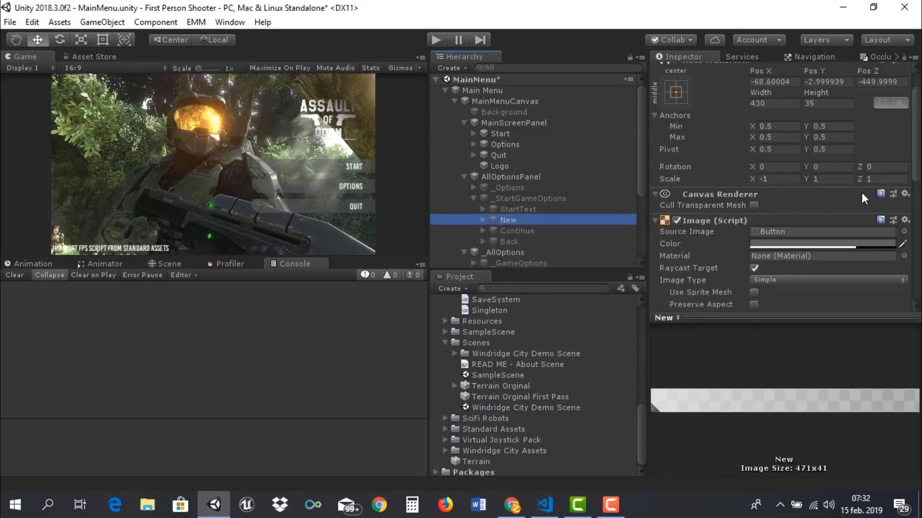
scroll(861, 192, "down", 3)
scroll(861, 193, "down", 3)
scroll(861, 193, "down", 2)
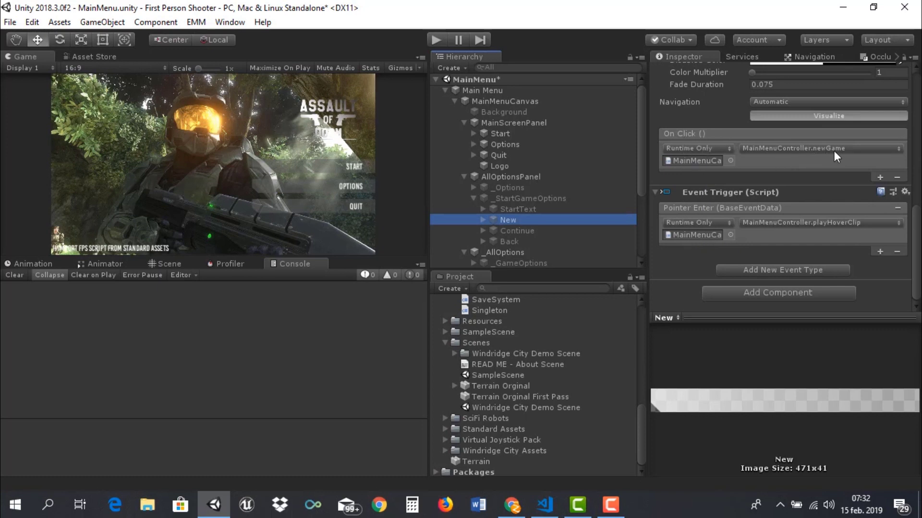
left_click(695, 159)
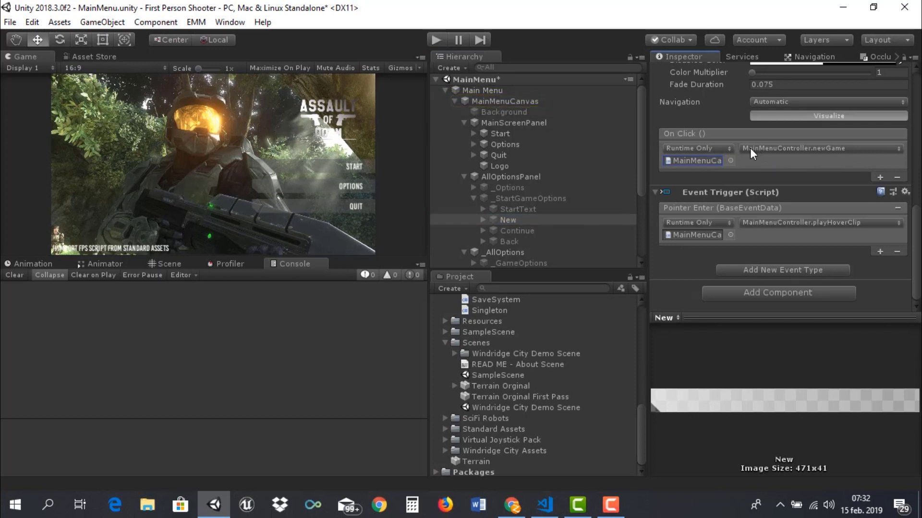
left_click(544, 504)
- Highlight every use of newGameSceneName in newGame(), then go back to Unity
scroll(413, 296, "up", 10)
scroll(120, 229, "down", 2)
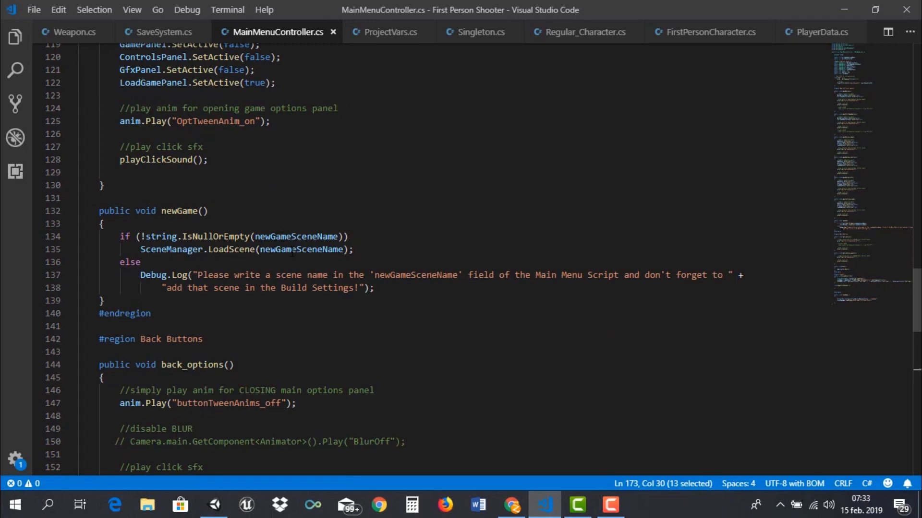
left_click(280, 249)
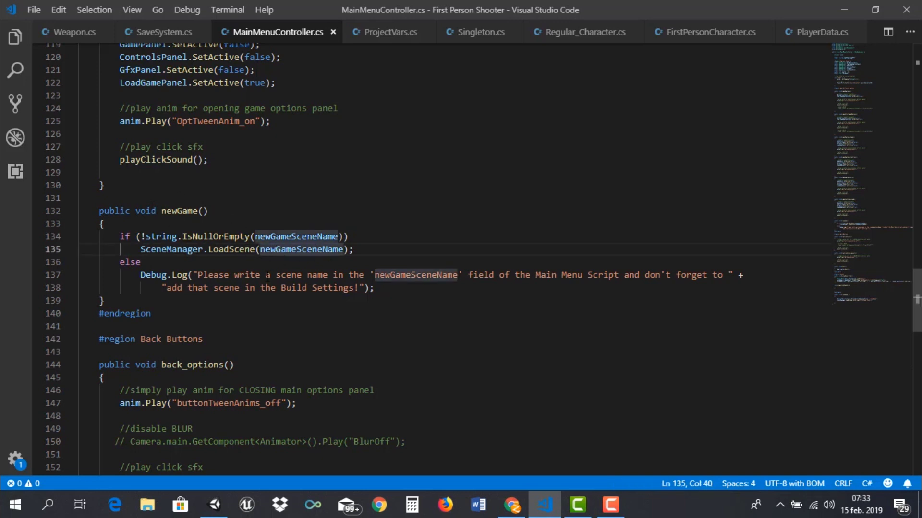
left_click(214, 505)
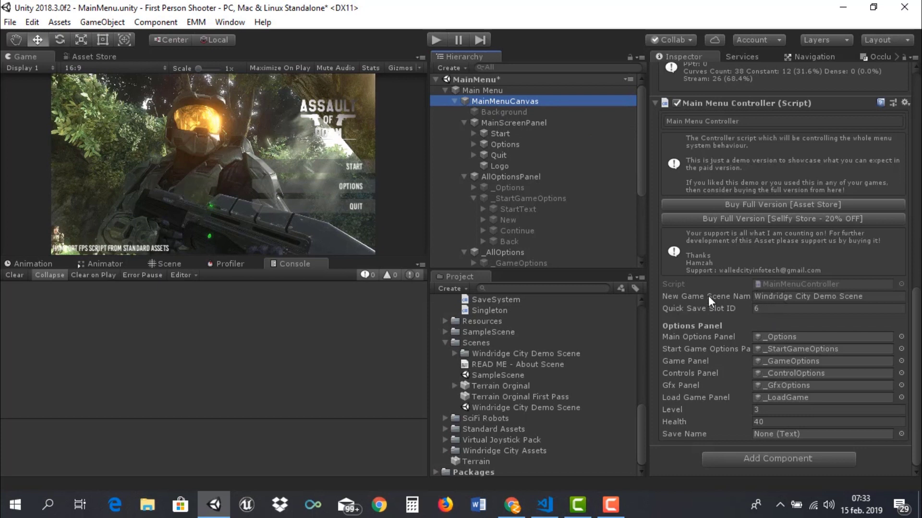
- Confirm New Game Scene Name is Windridge City Demo Scene, then select newGameSceneName in the null check
left_click(792, 296)
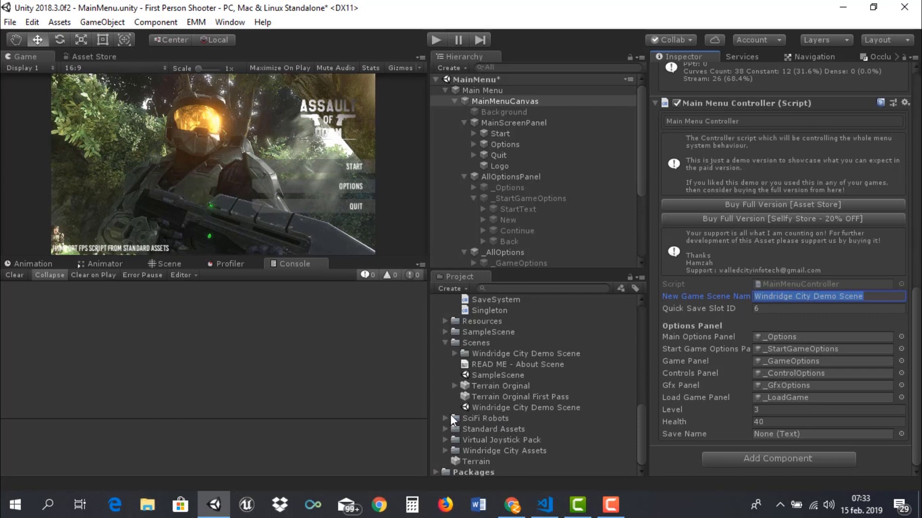
left_click(544, 505)
double_click(277, 237)
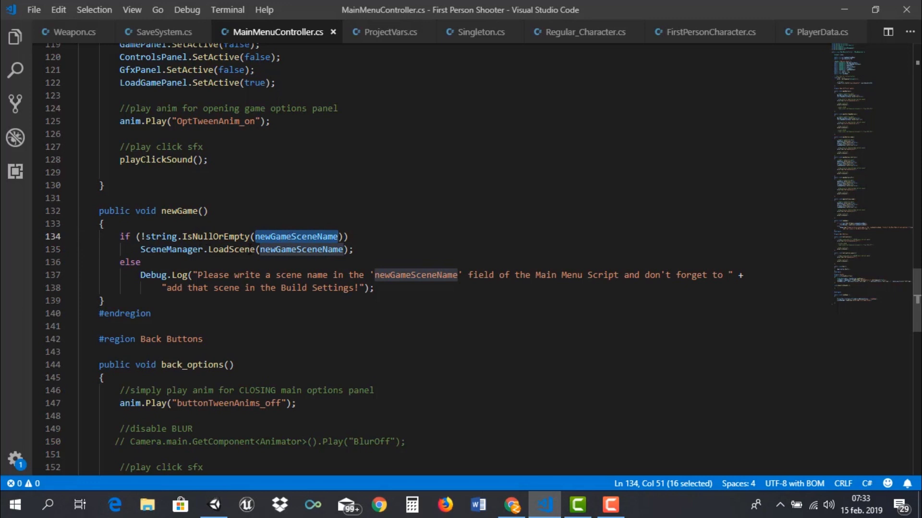
- Highlight newGameSceneName in LoadScene and the debug message, scroll toward LoadGame, then return to Unity
left_click(308, 249)
double_click(308, 250)
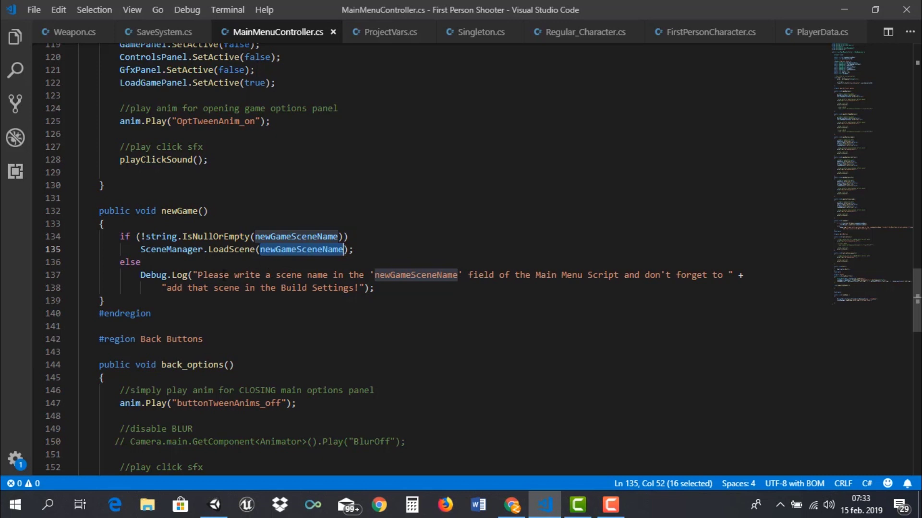
left_click_drag(198, 275, 355, 288)
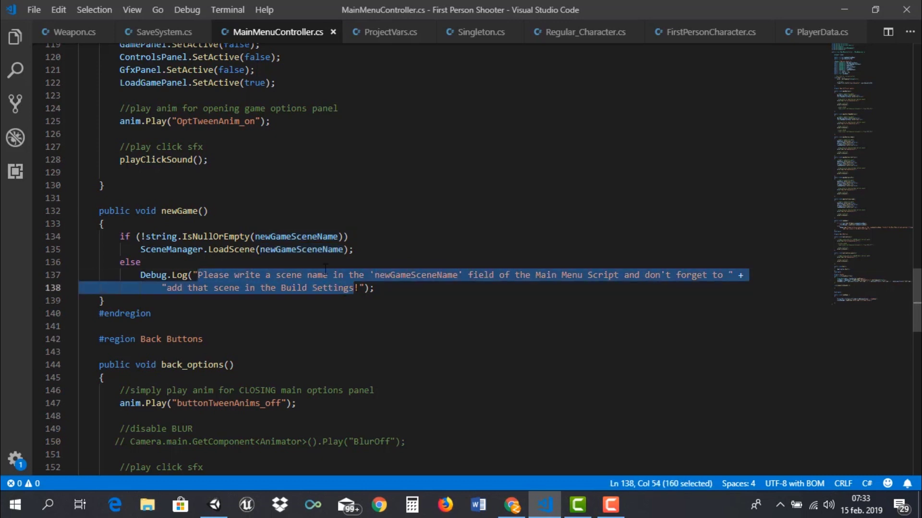
left_click(317, 249)
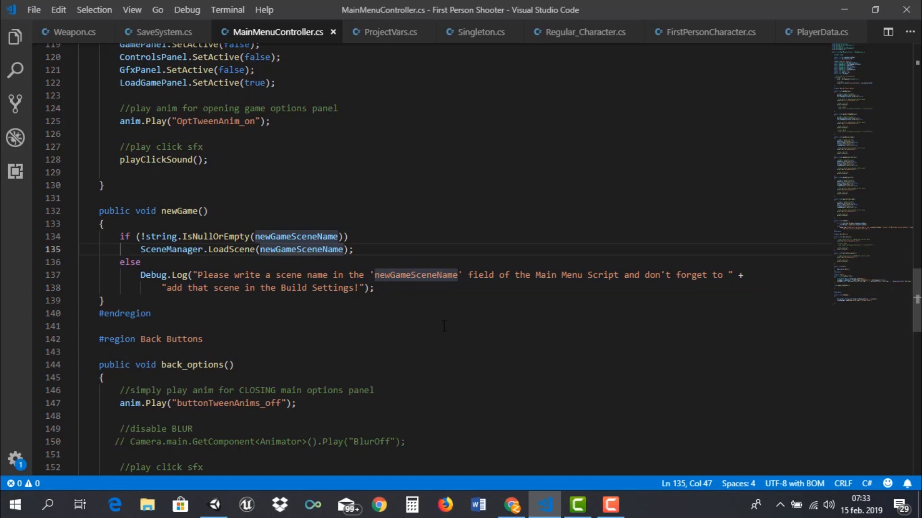
scroll(444, 326, "down", 8)
scroll(251, 288, "down", 5)
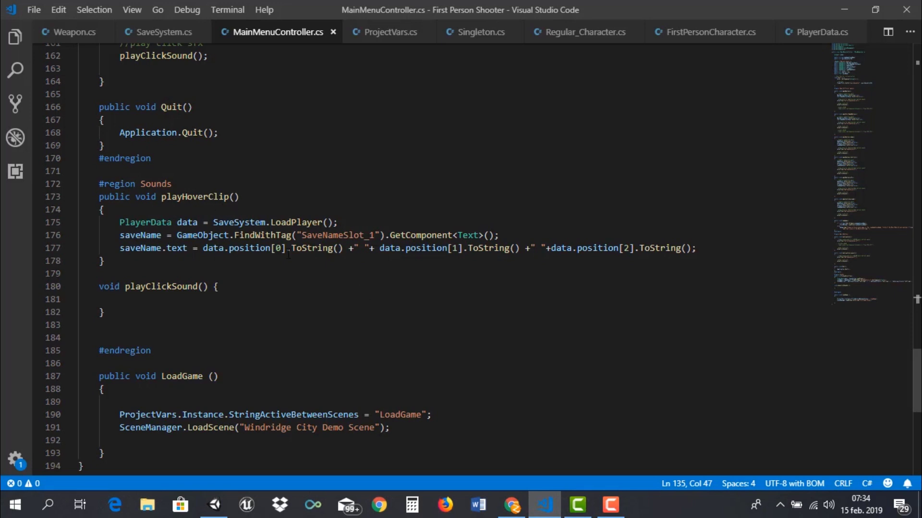
left_click(214, 504)
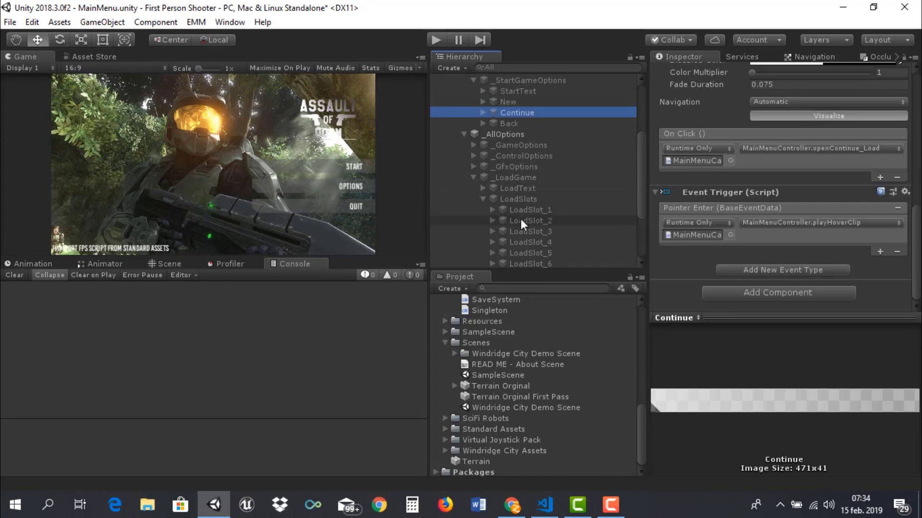
- Expand LoadSlot_1 in the Hierarchy and inspect its saveName child
left_click(509, 210)
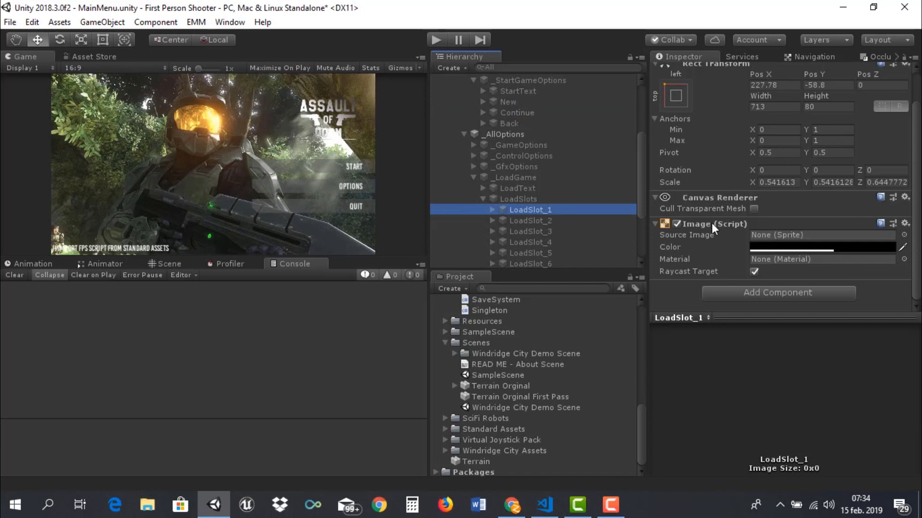
left_click(492, 210)
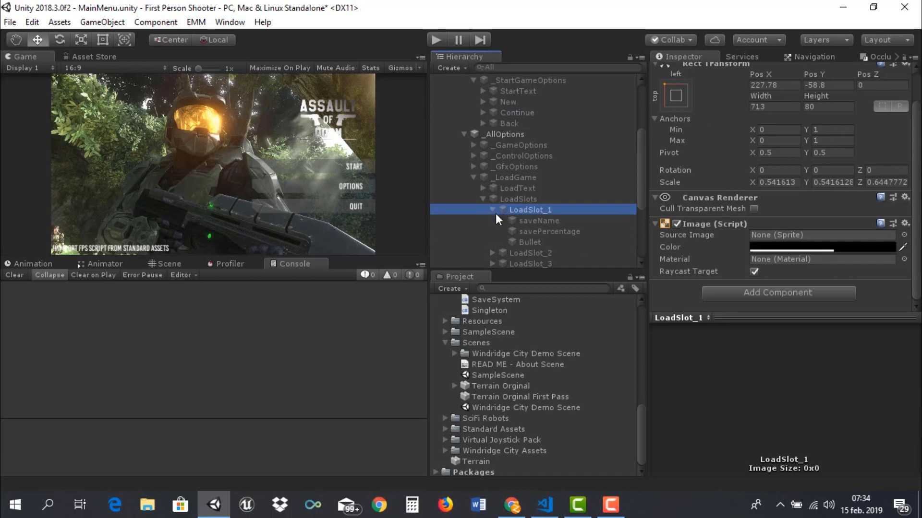
left_click(504, 146)
left_click(531, 220)
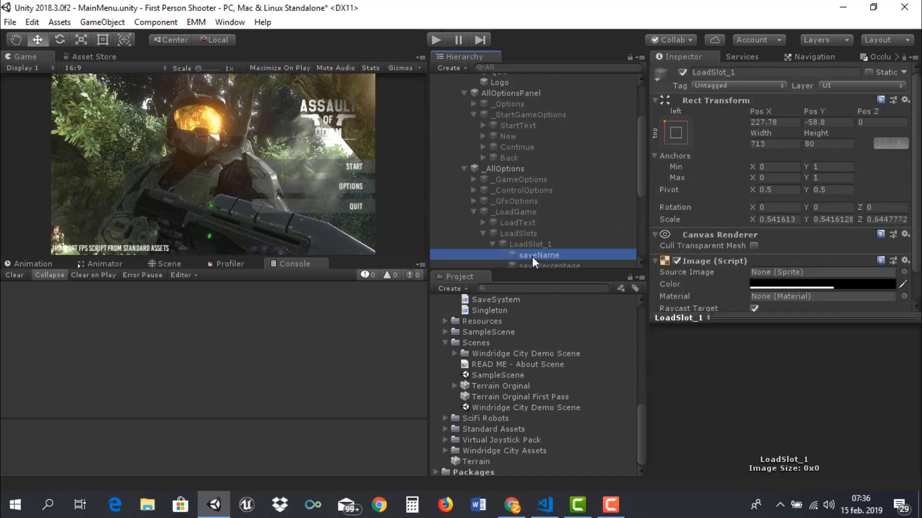
scroll(532, 256, "down", 3)
left_click(522, 124)
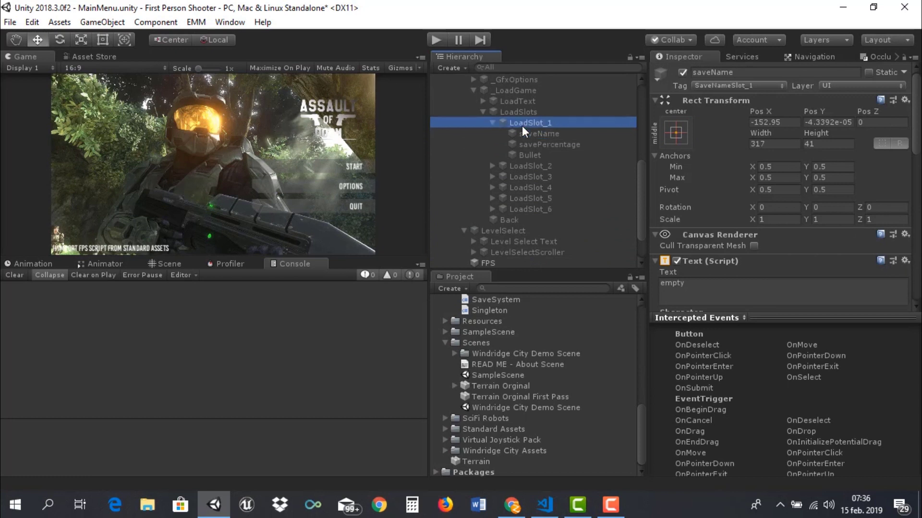
- Confirm saveName's On Click runs MainMenuController.LoadGame, then enter Play mode
left_click(535, 134)
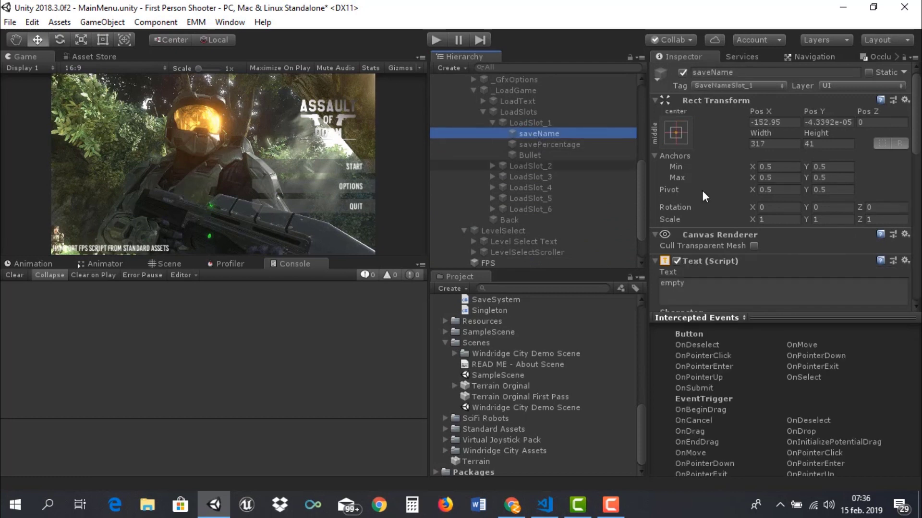
scroll(784, 218, "down", 3)
scroll(786, 220, "down", 3)
scroll(788, 225, "down", 3)
scroll(789, 235, "down", 3)
scroll(789, 235, "down", 3)
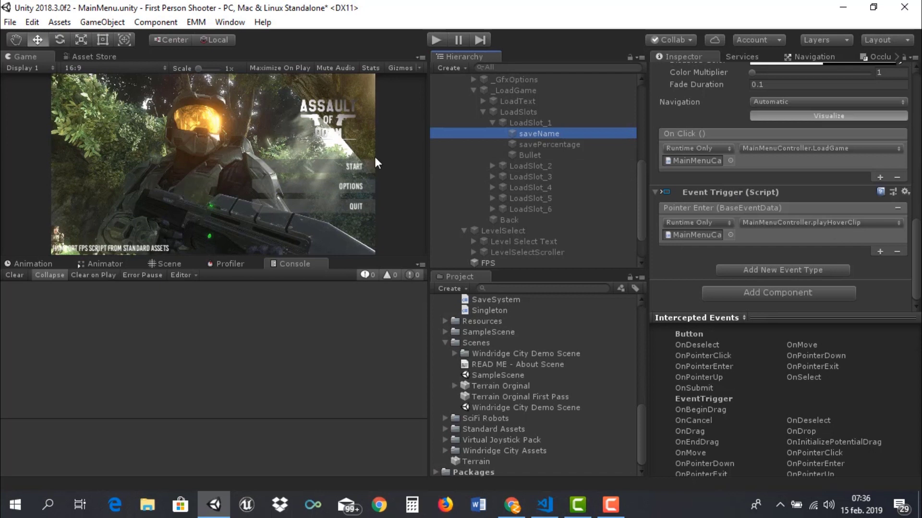
left_click(435, 41)
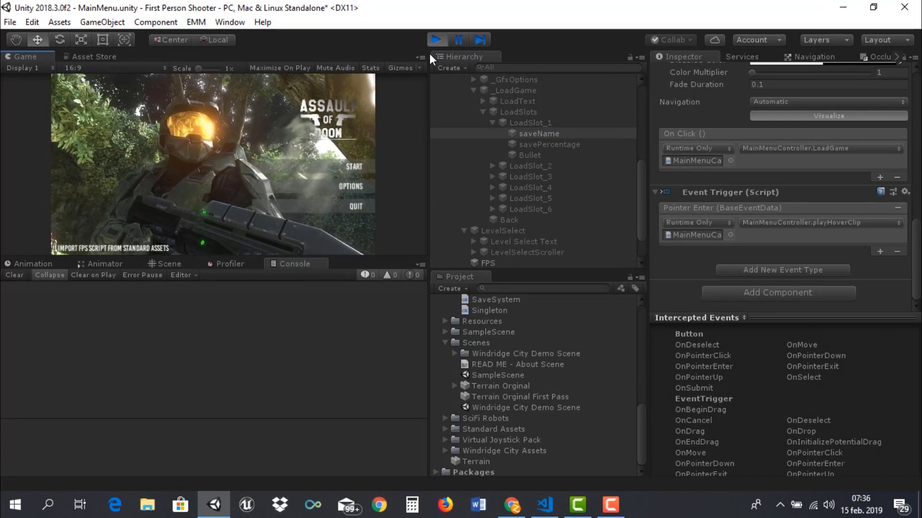
- In the running game, choose START then Continue Game to reach the LOAD save slots
left_click(347, 165)
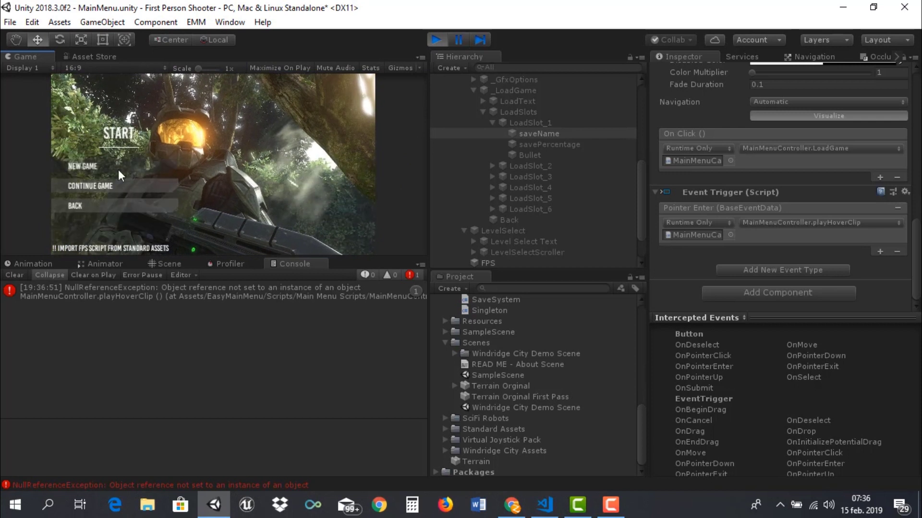
left_click(105, 185)
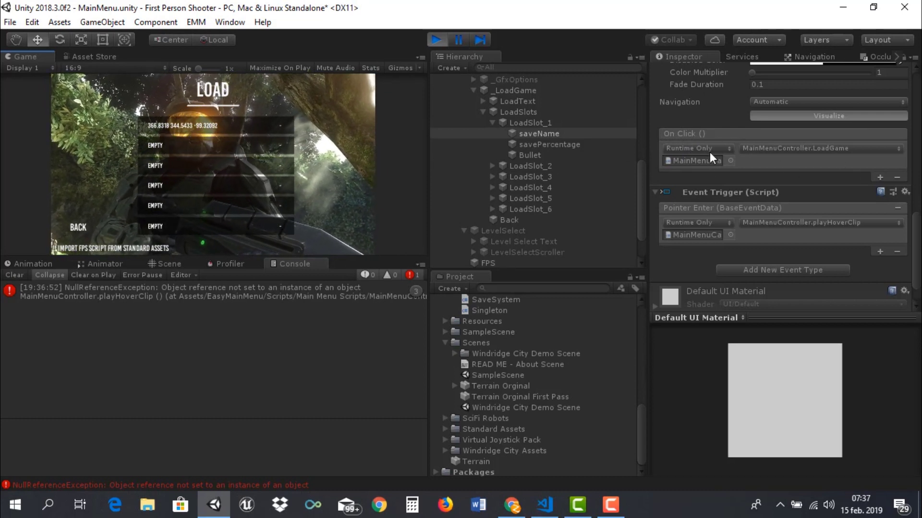
left_click(879, 177)
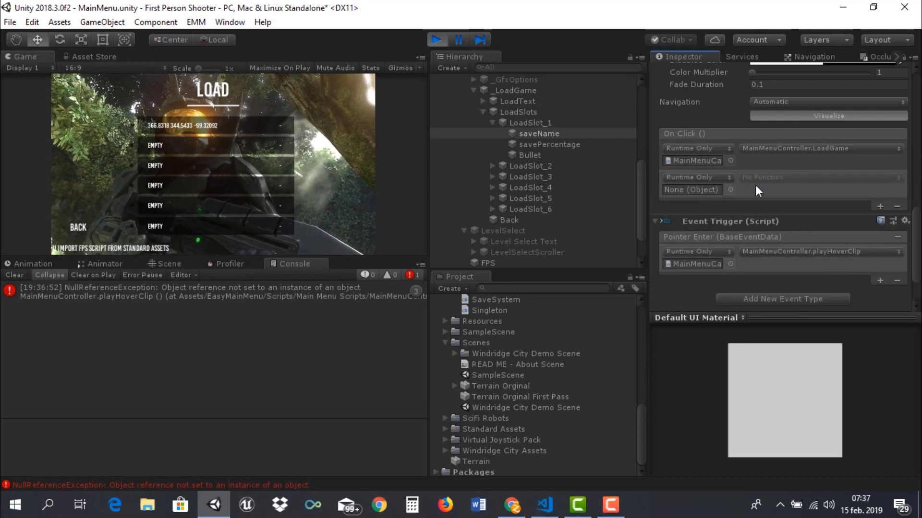
left_click(718, 190)
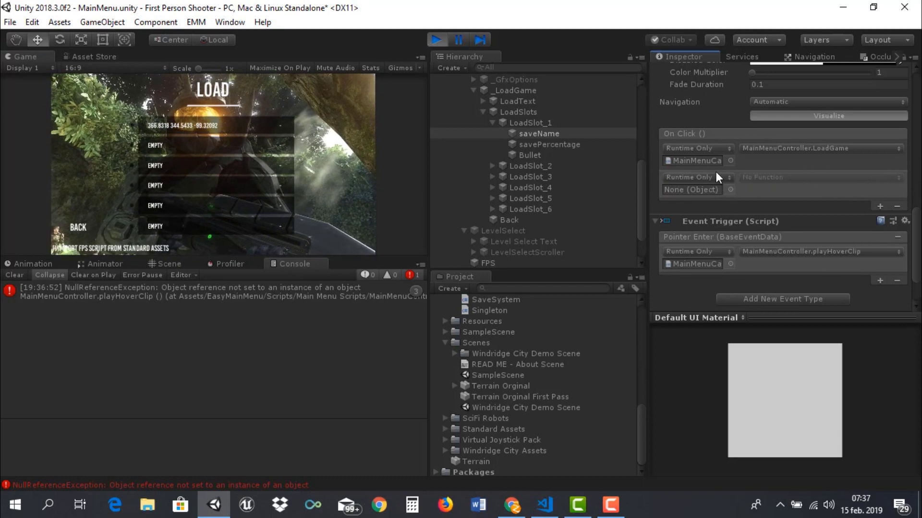
scroll(497, 100, "up", 5)
left_click_drag(497, 99, 691, 190)
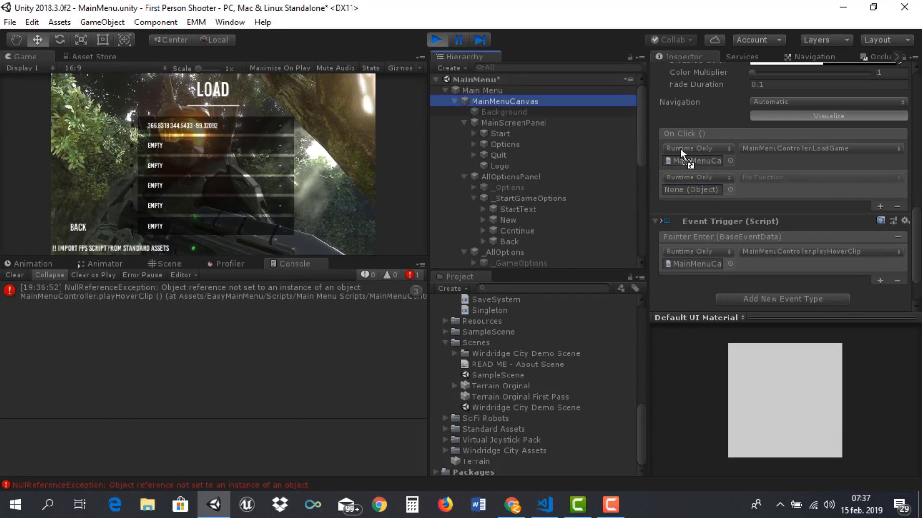
left_click(770, 178)
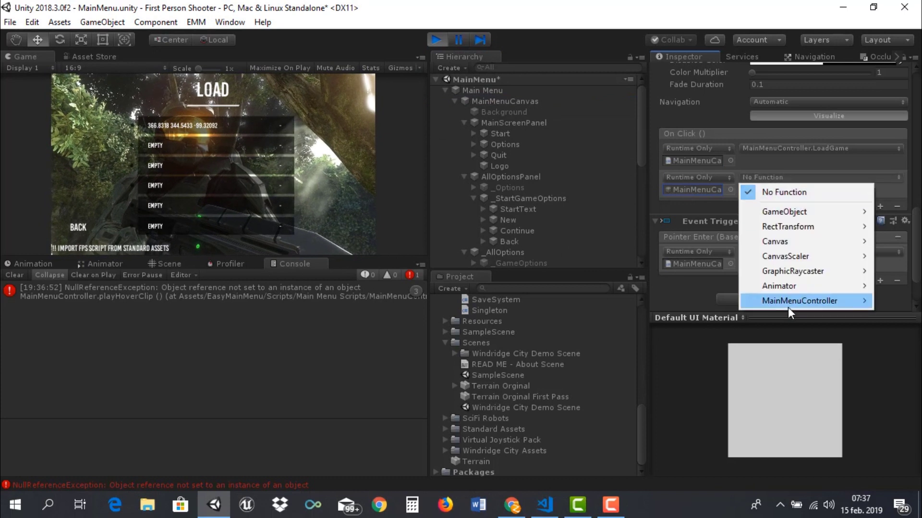
mouse_move(788, 308)
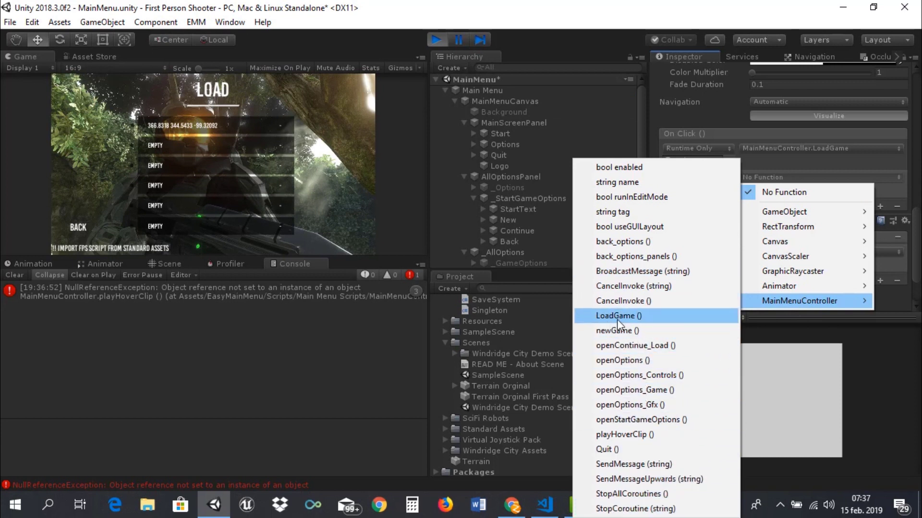
left_click(736, 151)
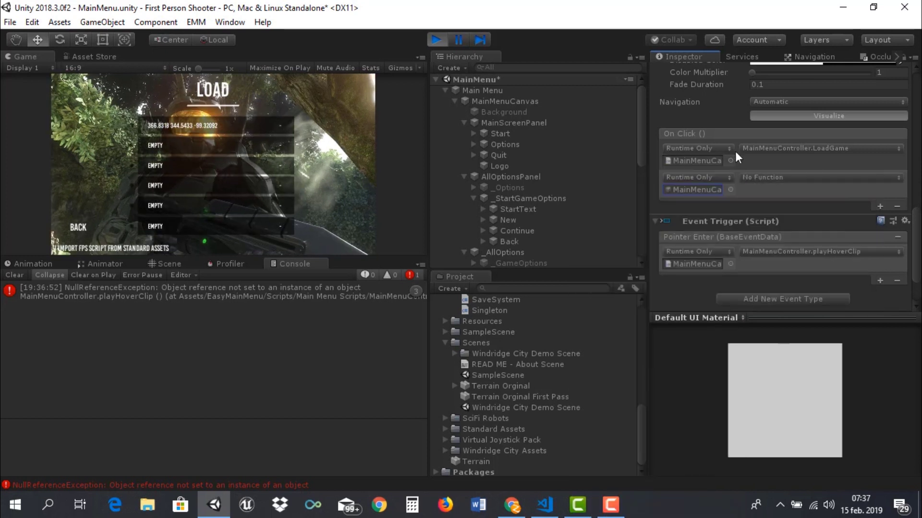
left_click(897, 205)
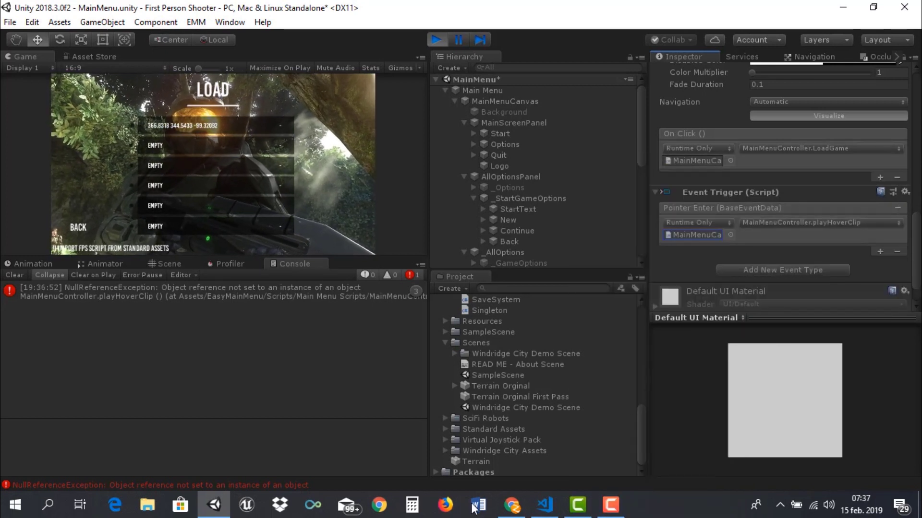
- Highlight the "LoadGame" flag string on line 190 of MainMenuController.cs, then return to Unity
left_click(554, 514)
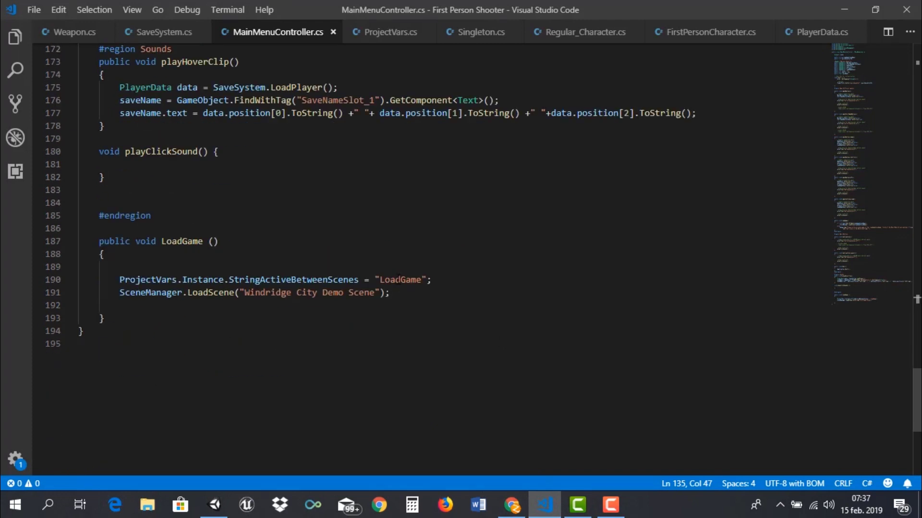
double_click(391, 280)
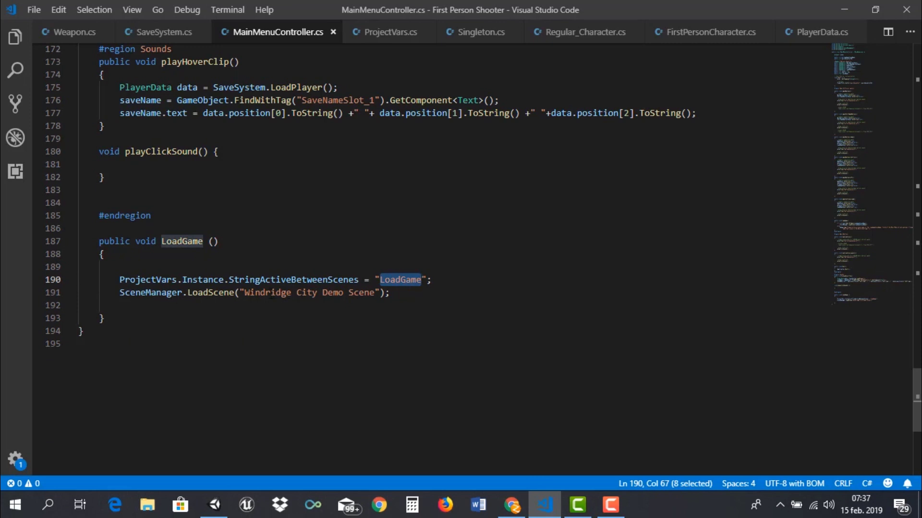
left_click(214, 505)
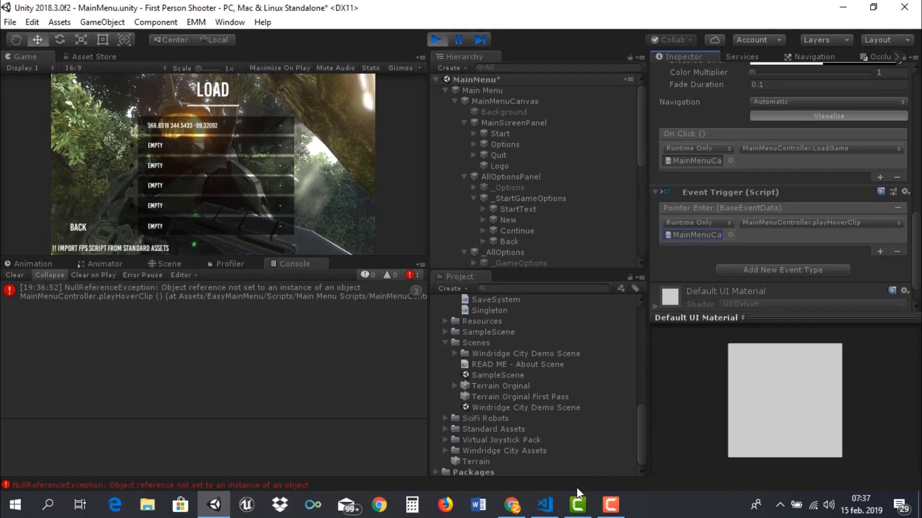
- Bring MainMenuController.cs in Visual Studio Code back to the front
left_click(544, 504)
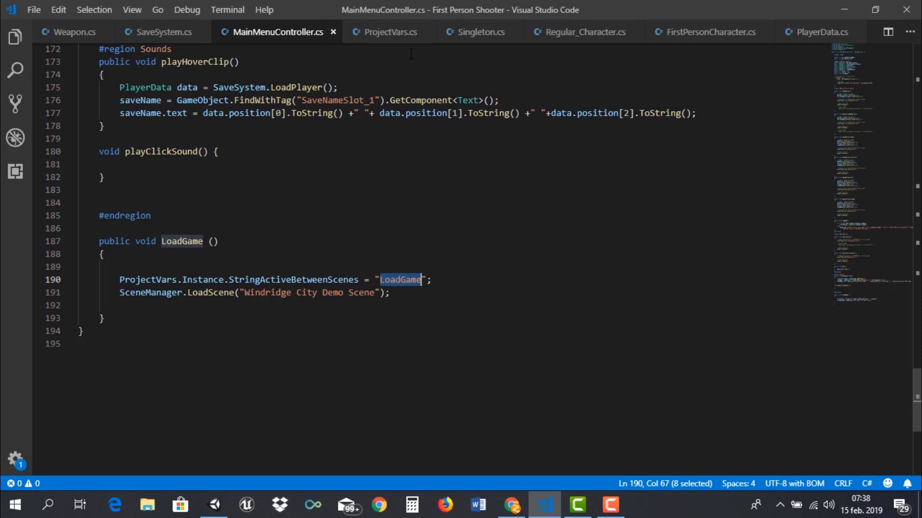
- Compare ProjectVars.StringActiveBetweenScenes, the Singleton class and LoadGame across tabs, then return to Unity
left_click(391, 32)
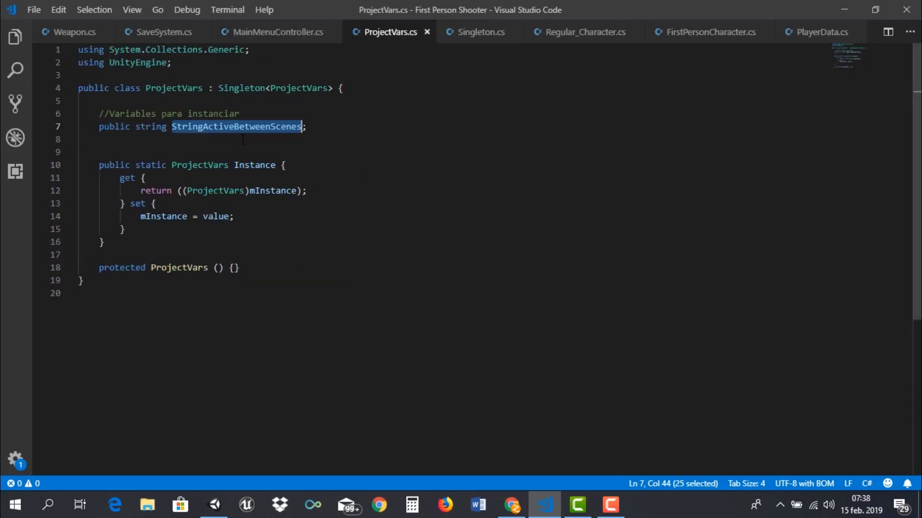
left_click(285, 33)
left_click(386, 31)
left_click(480, 32)
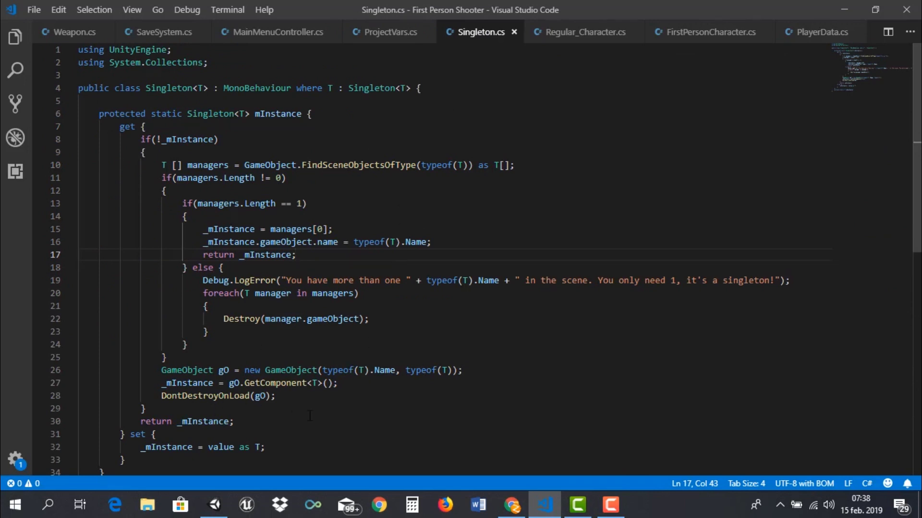
left_click(264, 35)
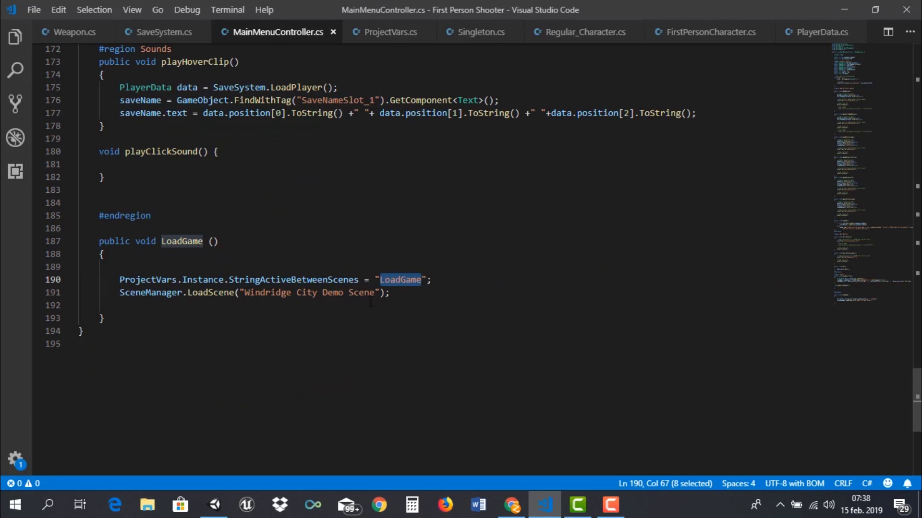
left_click(215, 504)
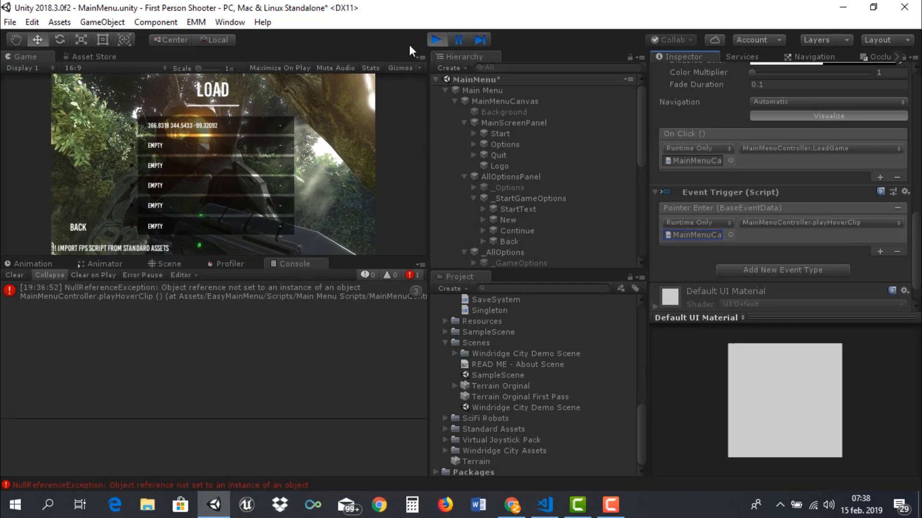
- Pick the first save slot to load Windridge City Demo Scene with the saved player position
left_click(211, 123)
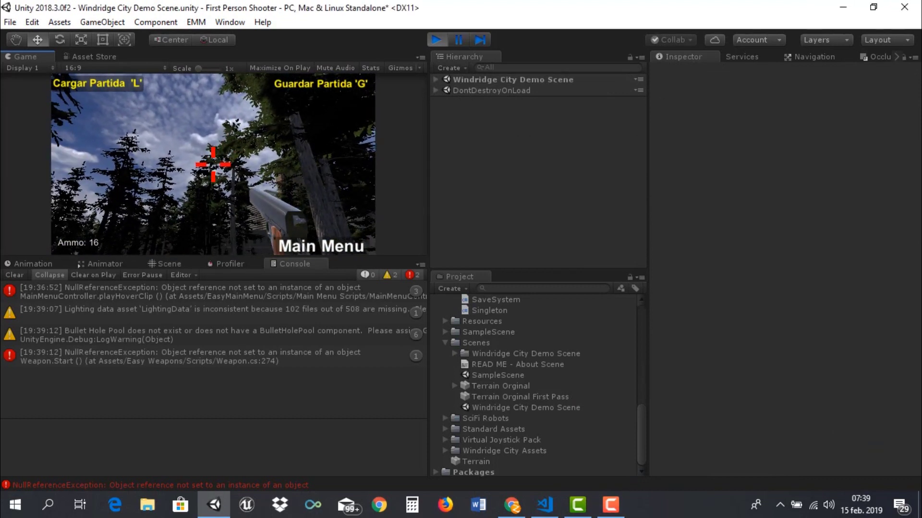
- Expand Windridge City Demo Scene and check Regular_Character's Transform matches the saved position
left_click(439, 79)
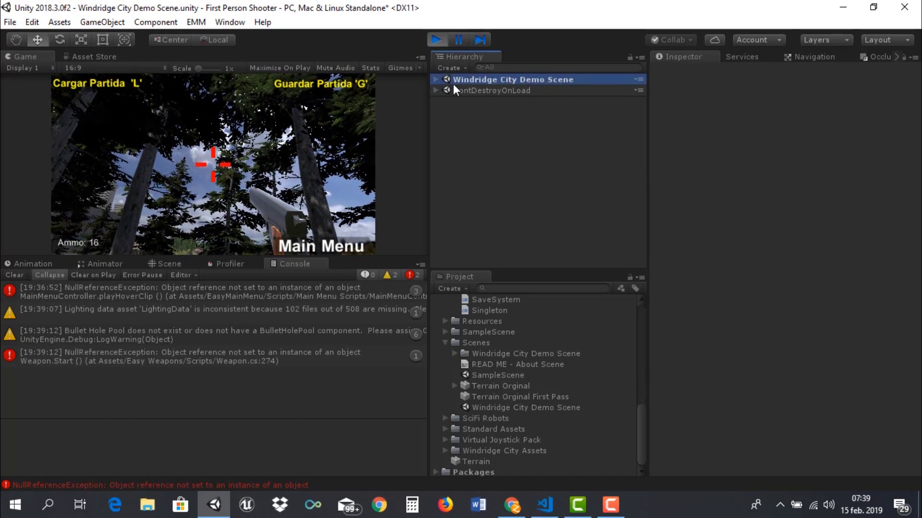
left_click(434, 79)
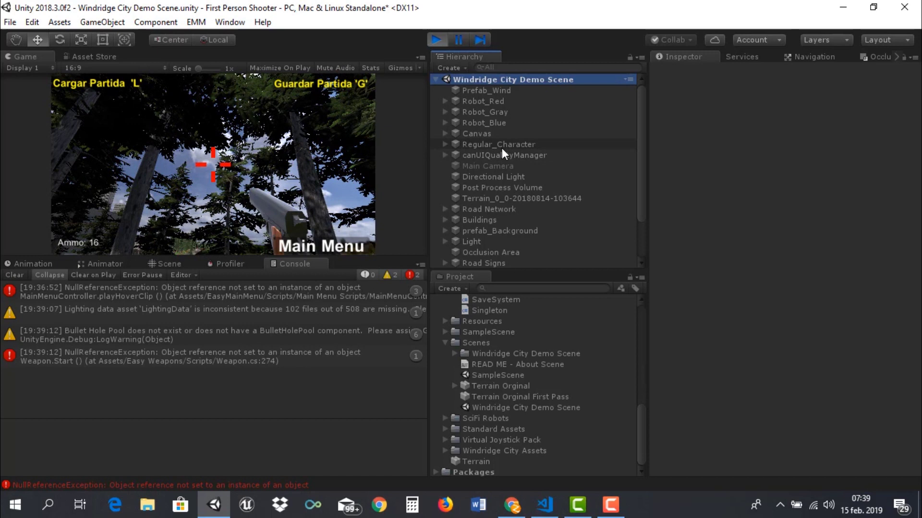
left_click(500, 147)
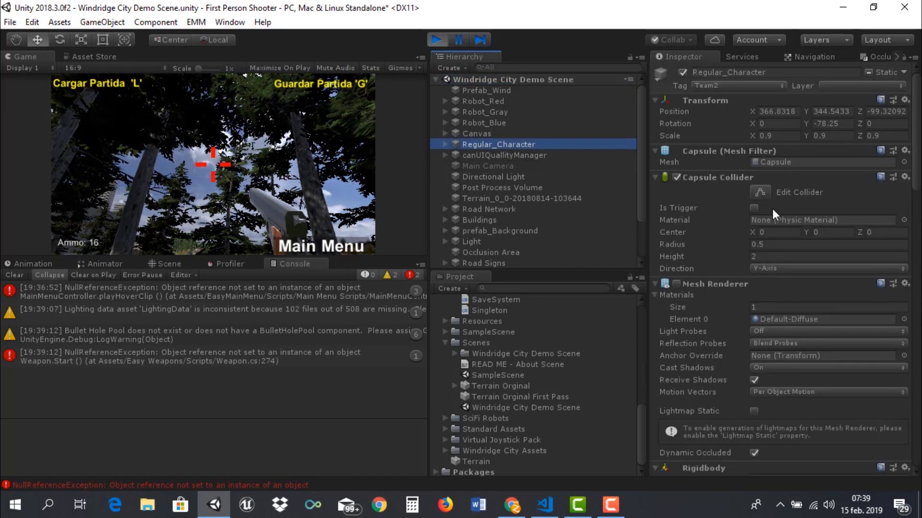
scroll(771, 222, "down", 5)
scroll(771, 222, "down", 3)
scroll(771, 222, "down", 1)
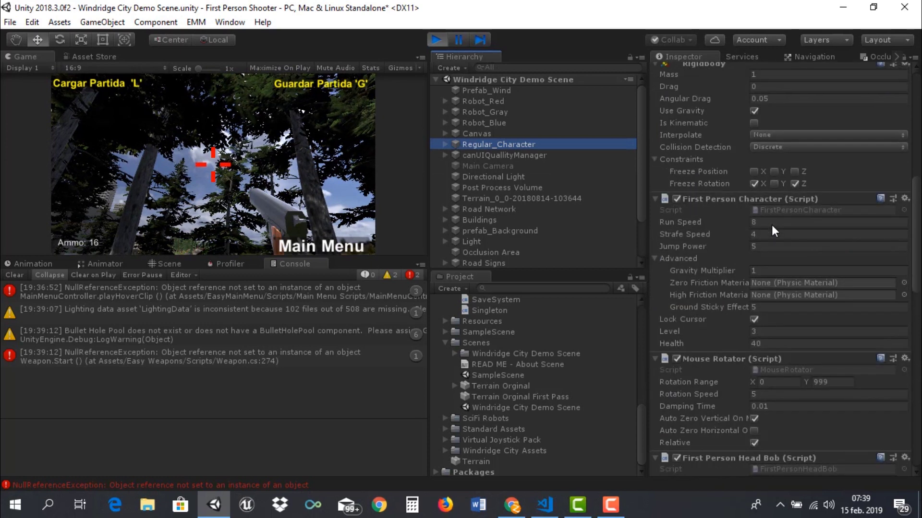
scroll(771, 225, "down", 2)
scroll(774, 203, "up", 3)
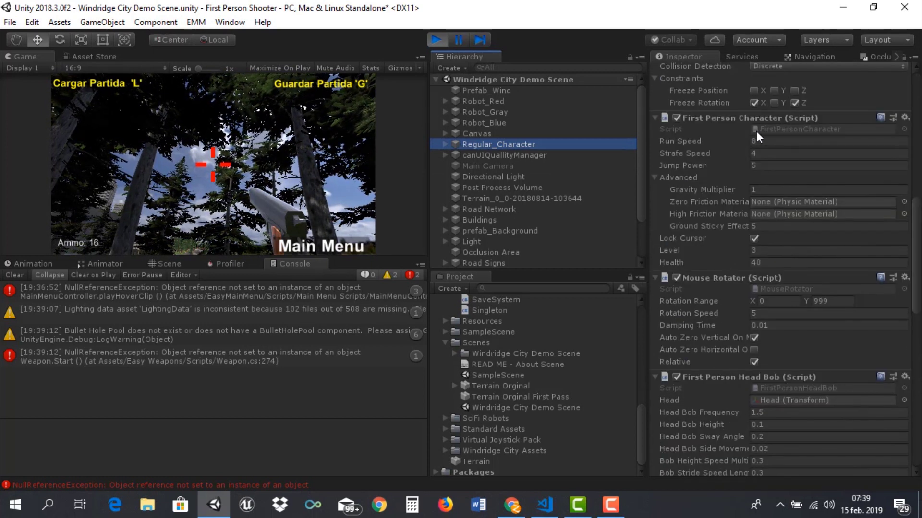
- Ping the FirstPersonCharacter script asset and switch to Visual Studio Code to view it
left_click(819, 130)
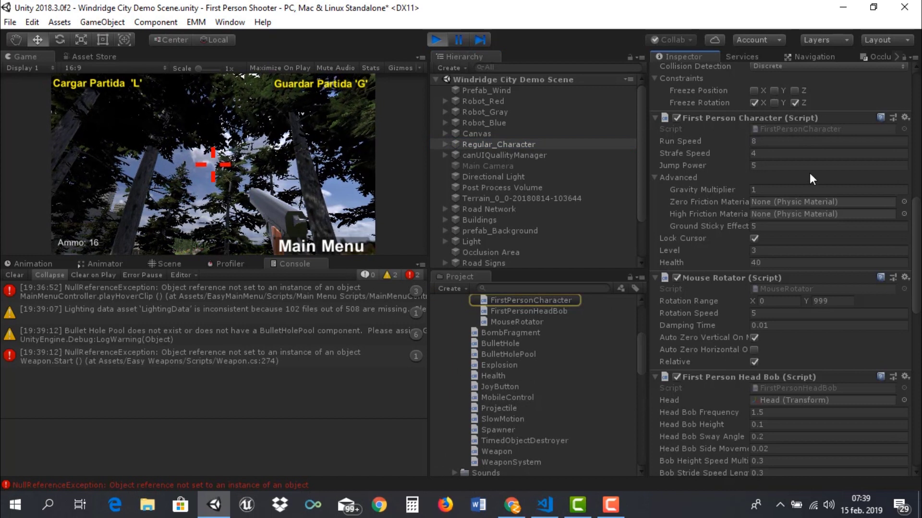
left_click(799, 130)
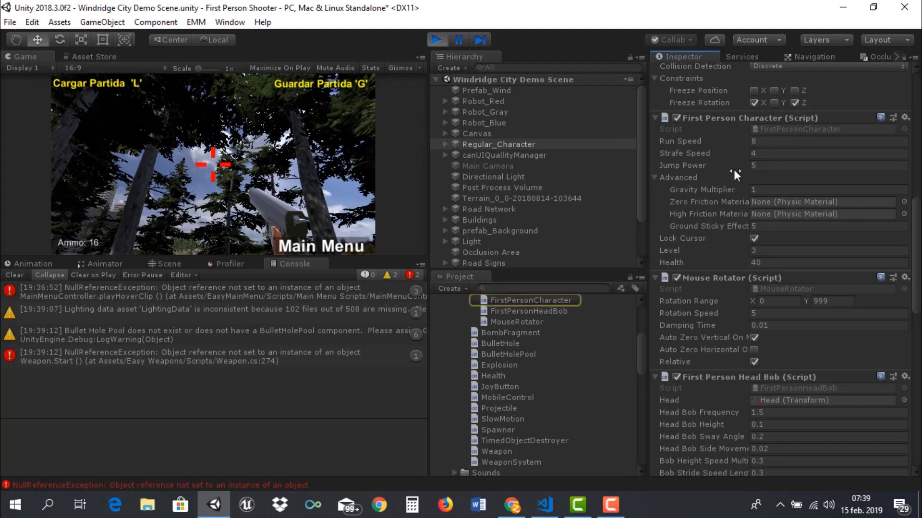
key("alt+Tab")
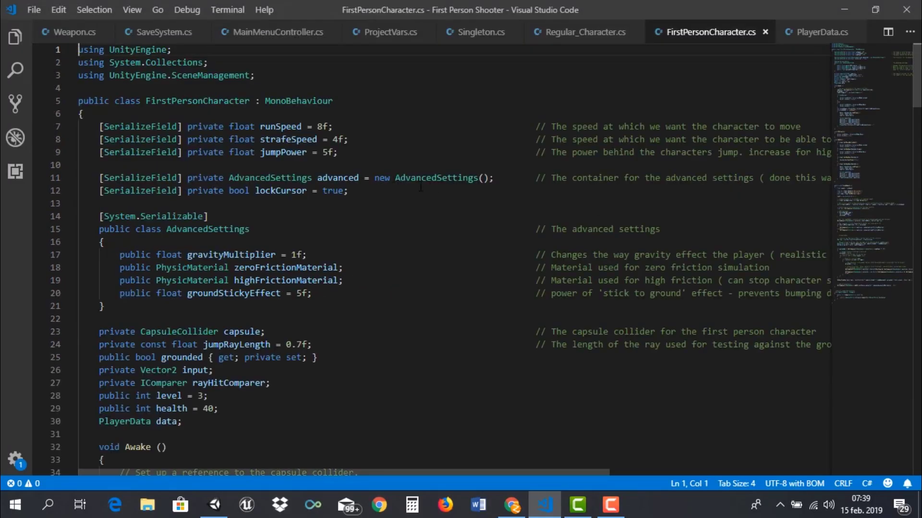
scroll(420, 186, "down", 4)
scroll(394, 180, "down", 3)
scroll(203, 171, "down", 1)
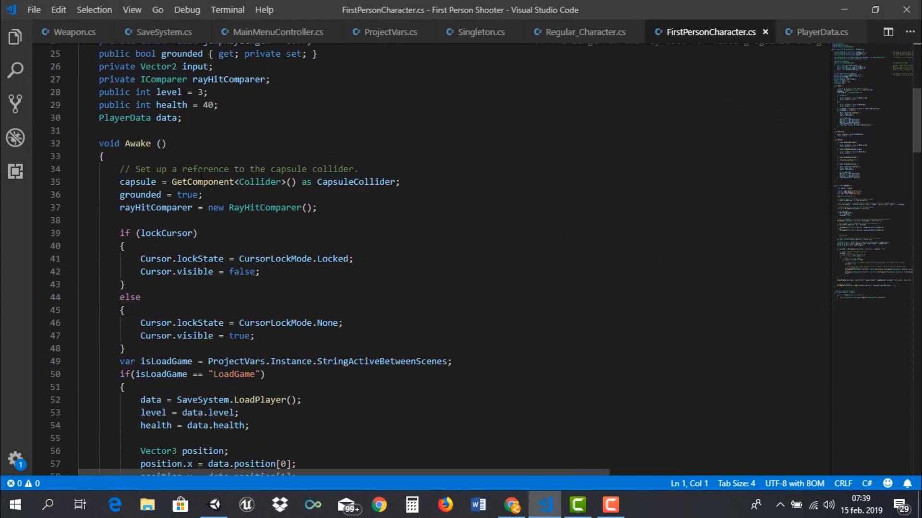
left_click(111, 156)
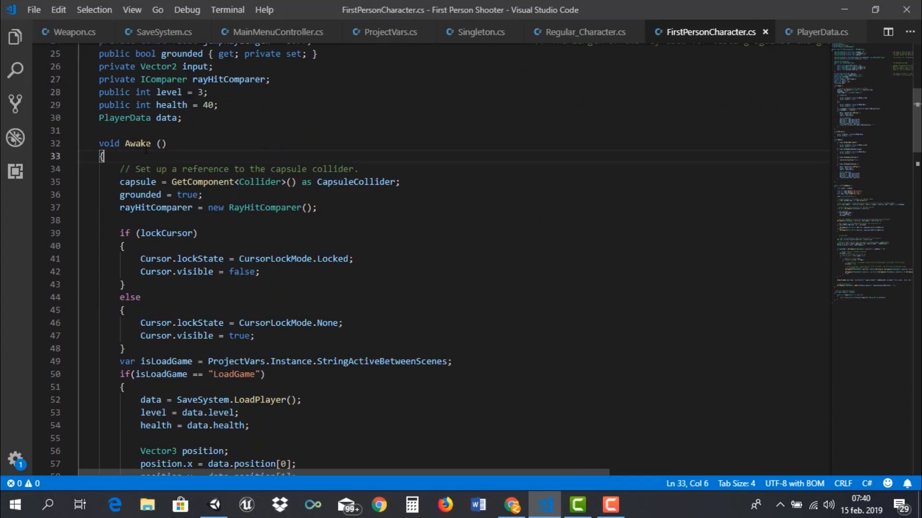
scroll(148, 164, "down", 3)
scroll(152, 170, "down", 2)
scroll(151, 171, "up", 2)
scroll(151, 171, "up", 1)
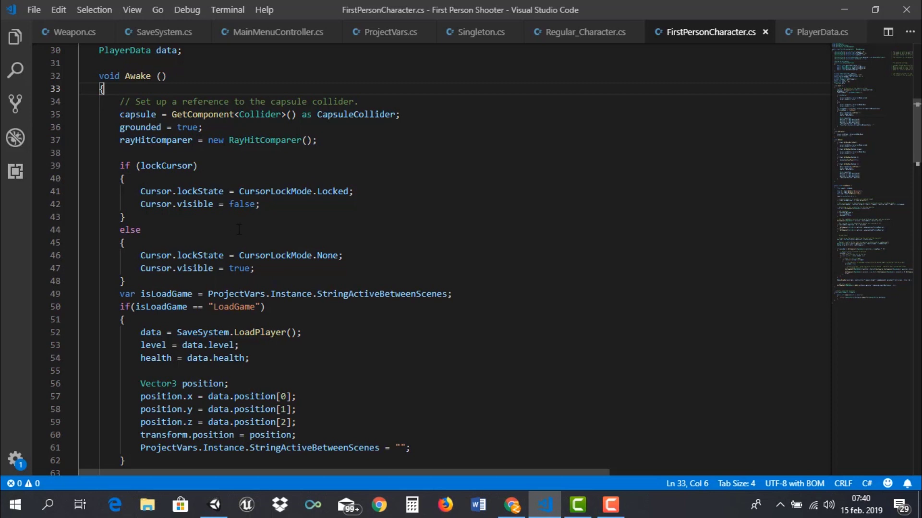
scroll(239, 229, "down", 2)
scroll(195, 212, "down", 2)
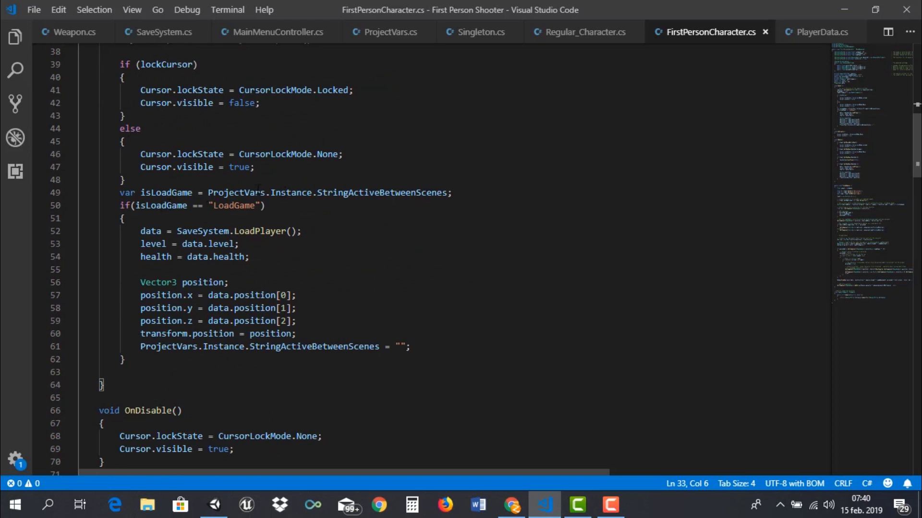
double_click(243, 193)
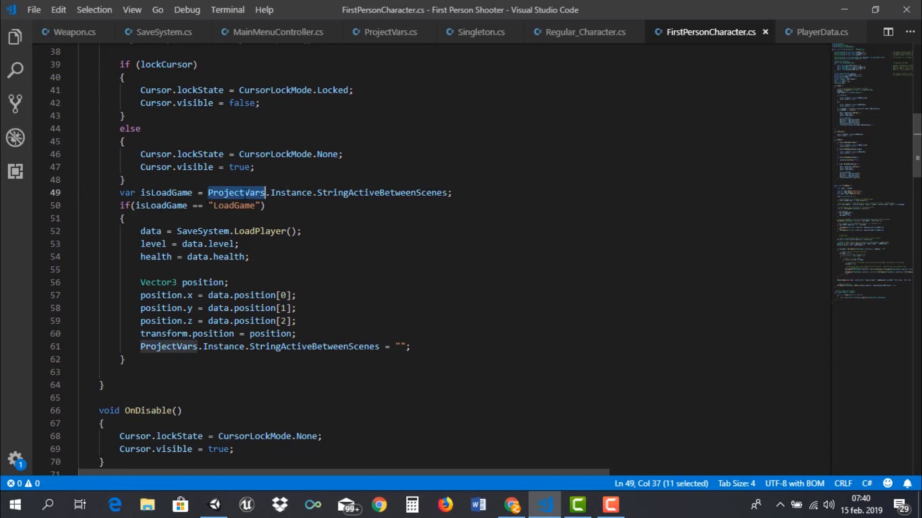
double_click(353, 192)
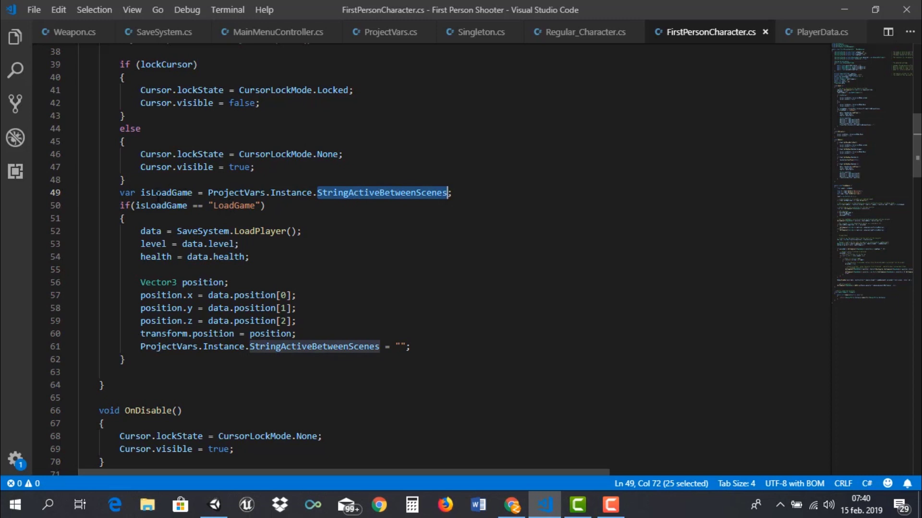
double_click(158, 193)
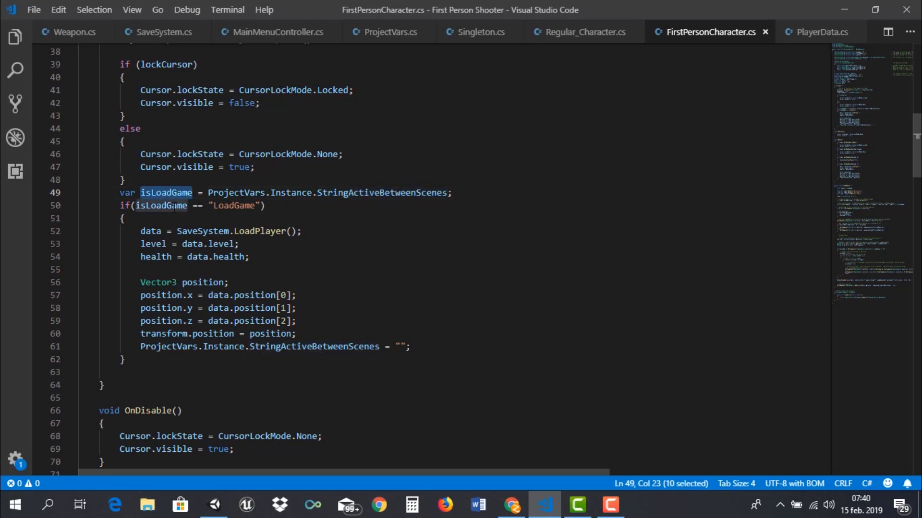
double_click(224, 206)
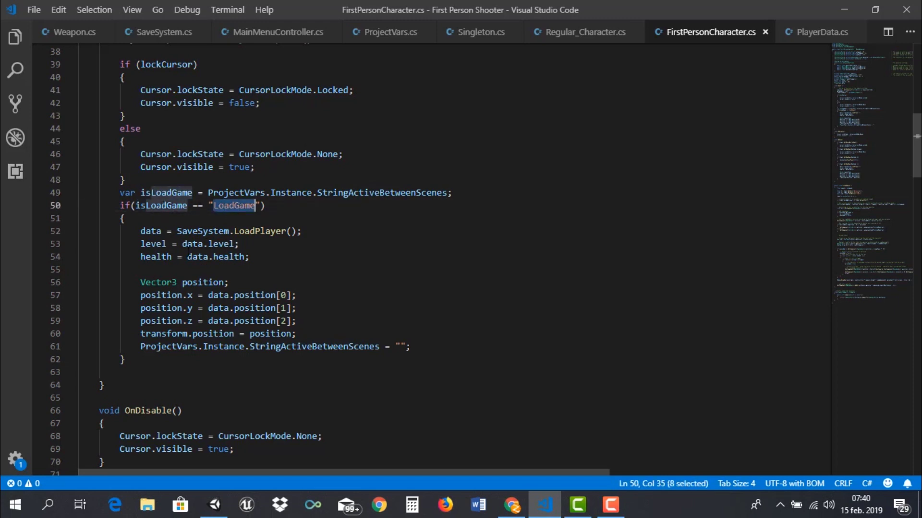
double_click(196, 232)
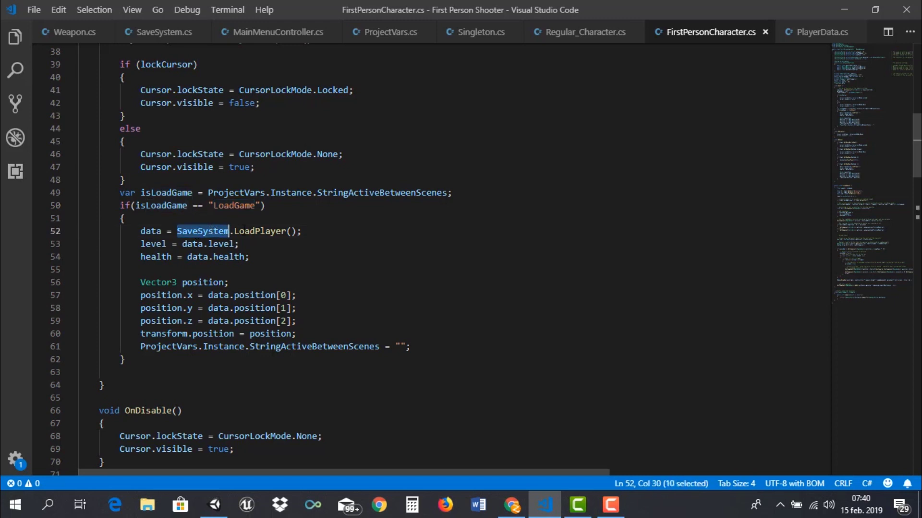
double_click(252, 232)
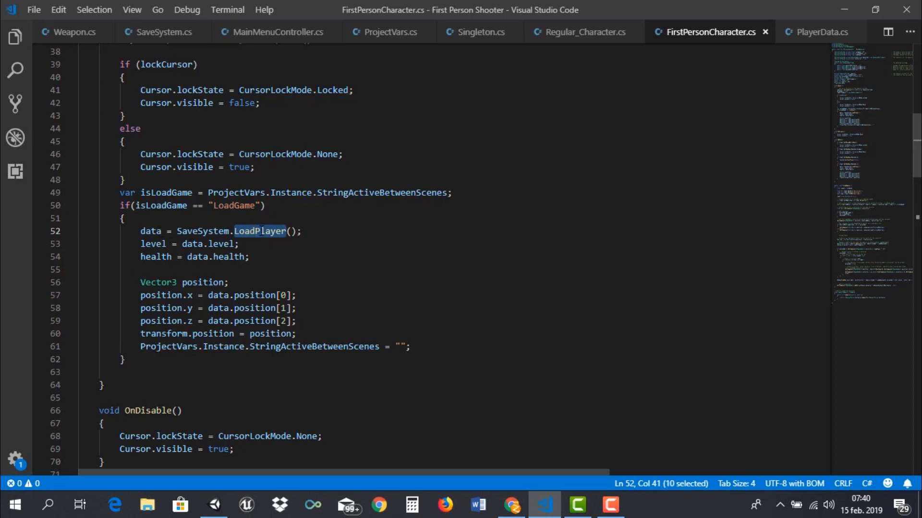
double_click(155, 229)
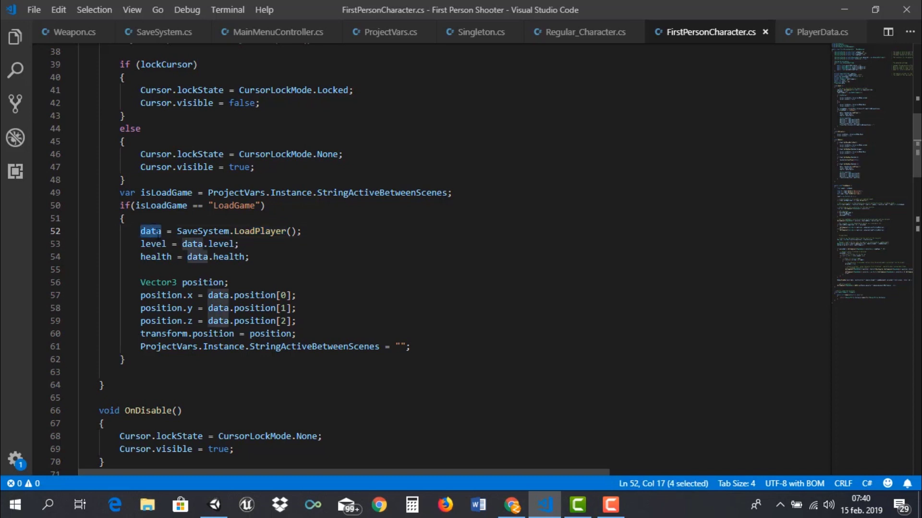
scroll(129, 230, "up", 6)
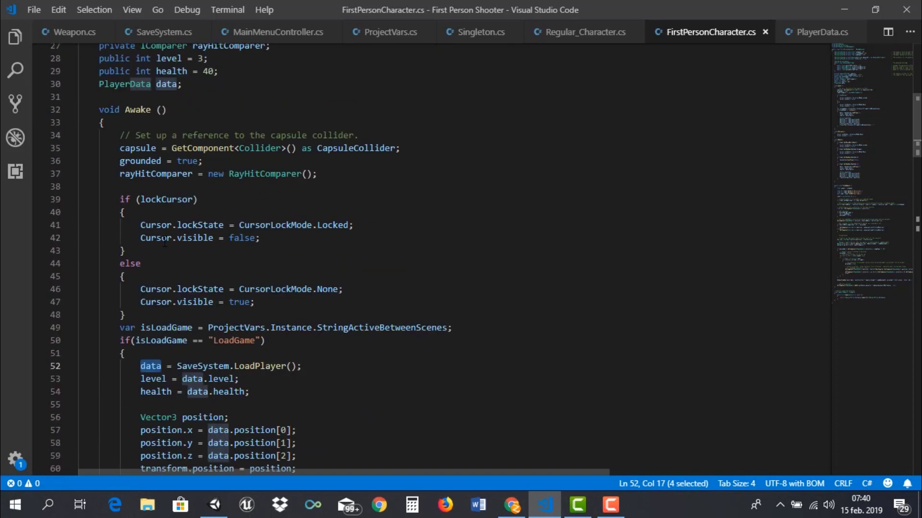
scroll(208, 233, "down", 5)
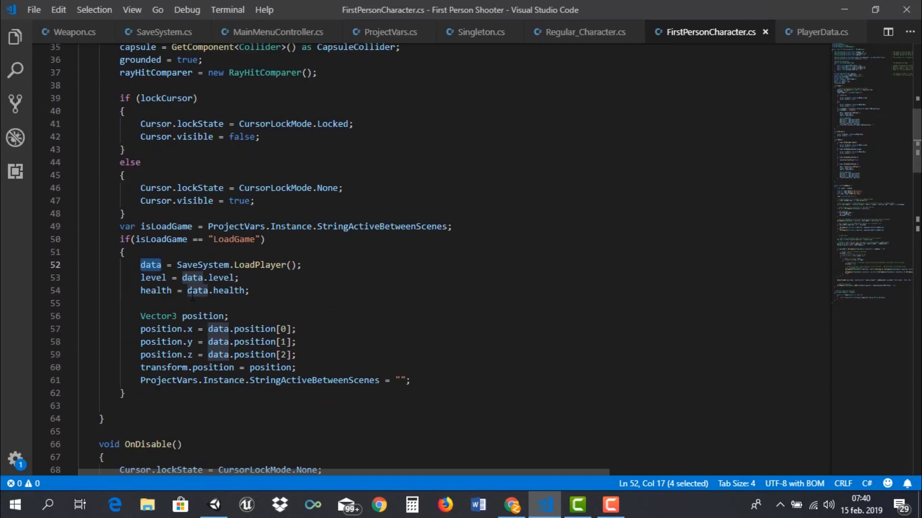
scroll(208, 233, "down", 2)
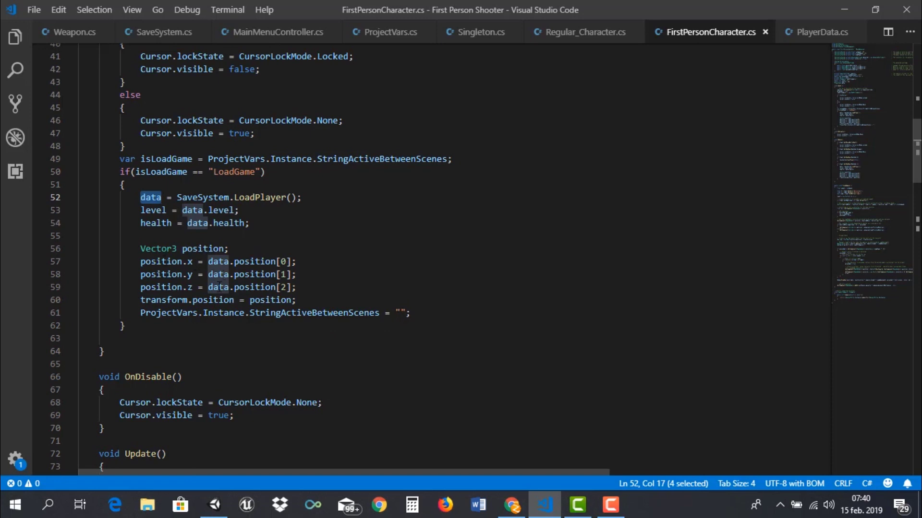
left_click(166, 261)
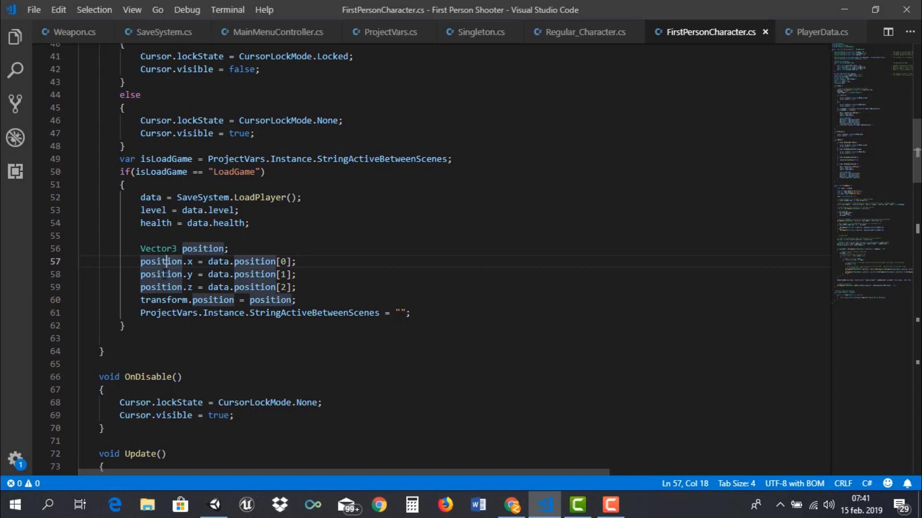
double_click(270, 300)
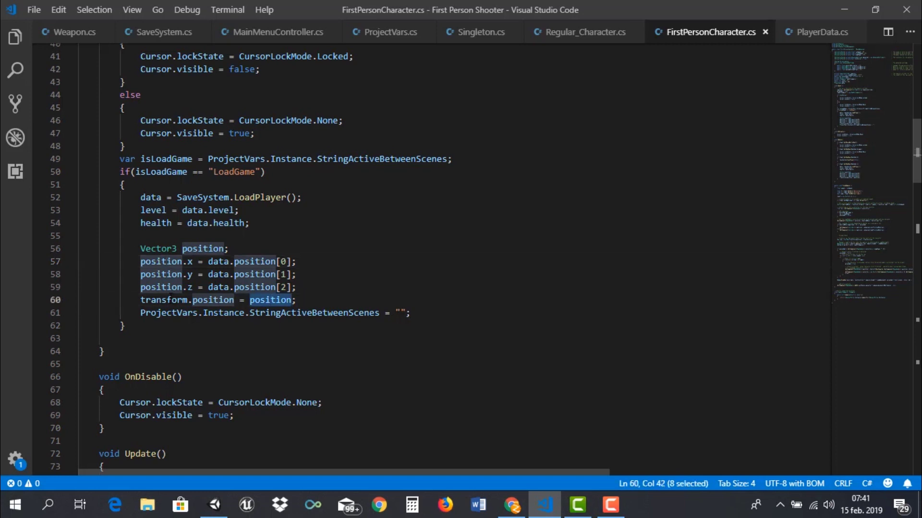
left_click(186, 300)
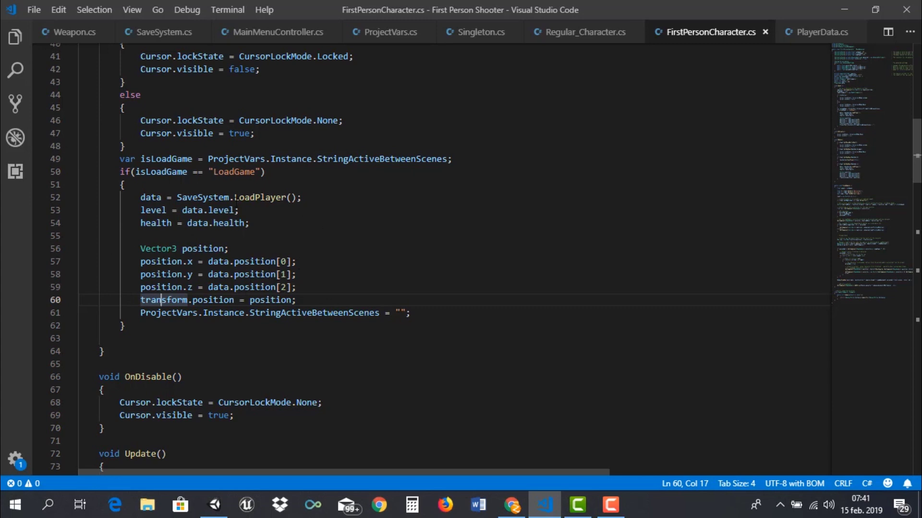
- Look over the LoadGame string on line 50 of the script
double_click(236, 171)
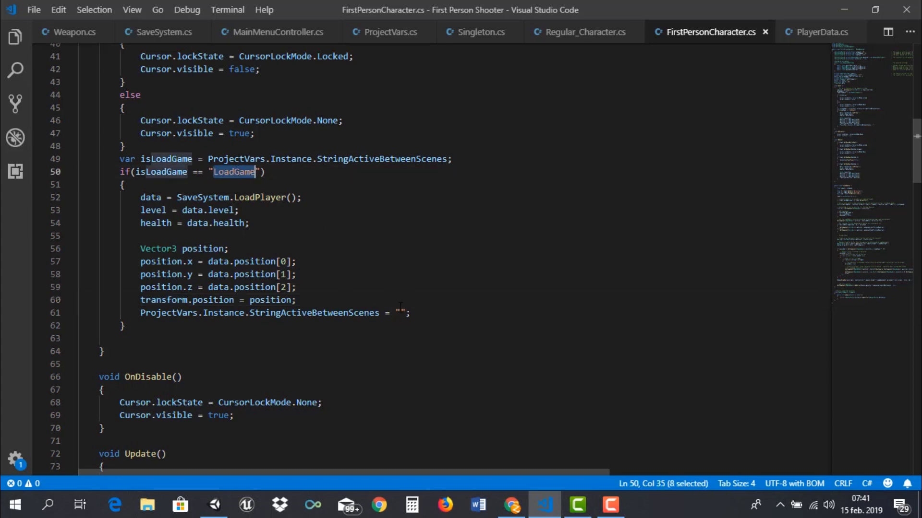
scroll(297, 275, "down", 5)
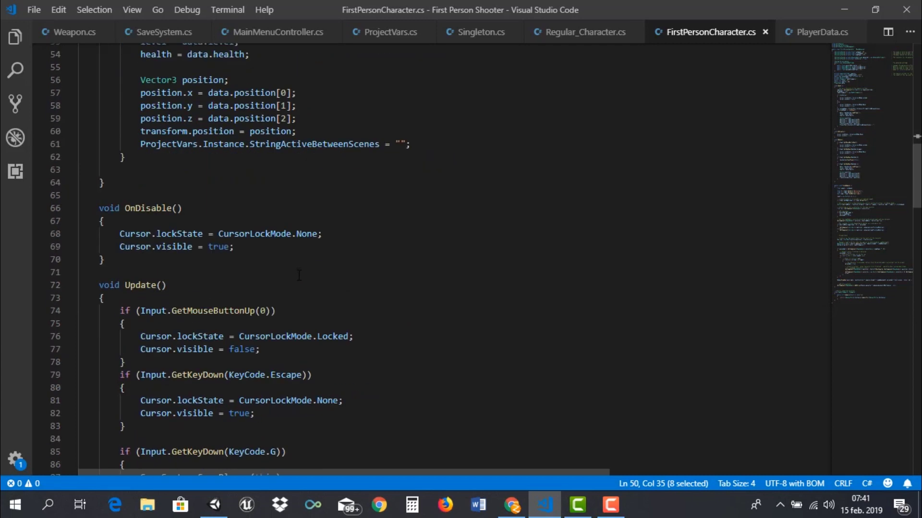
scroll(297, 275, "down", 7)
scroll(300, 278, "up", 3)
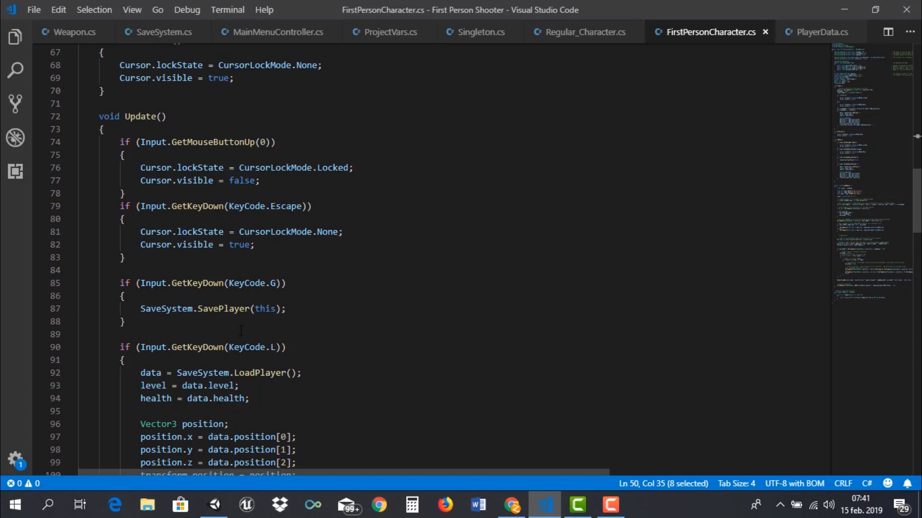
scroll(251, 334, "down", 2)
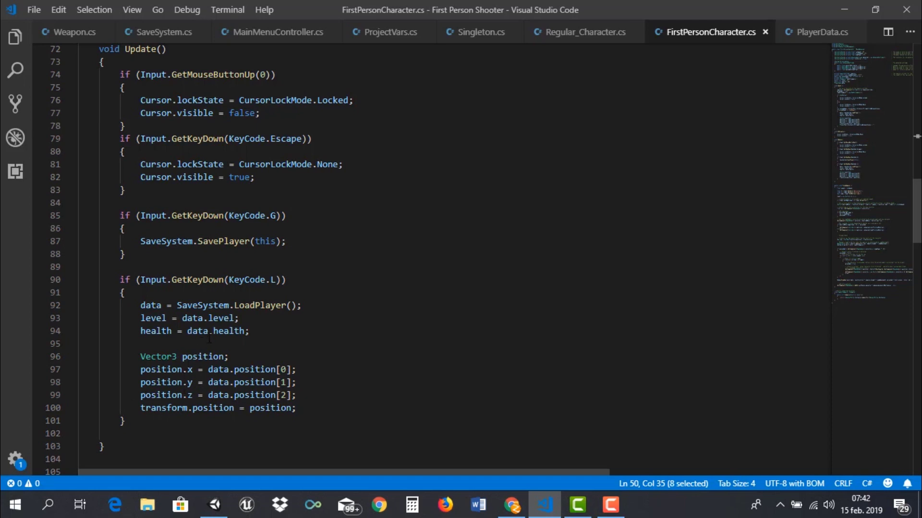
- Inspect the health value on line 94 and the SavePlayer call on line 87
double_click(221, 318)
double_click(222, 331)
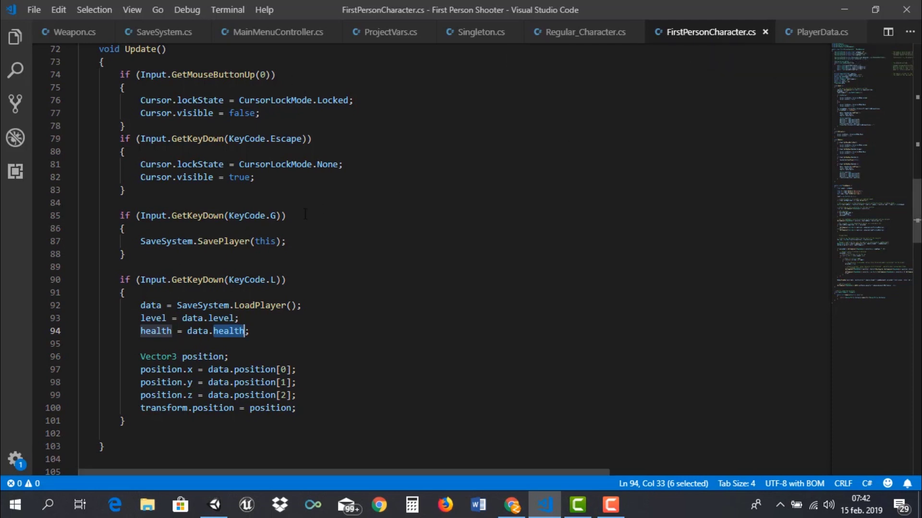
double_click(197, 241)
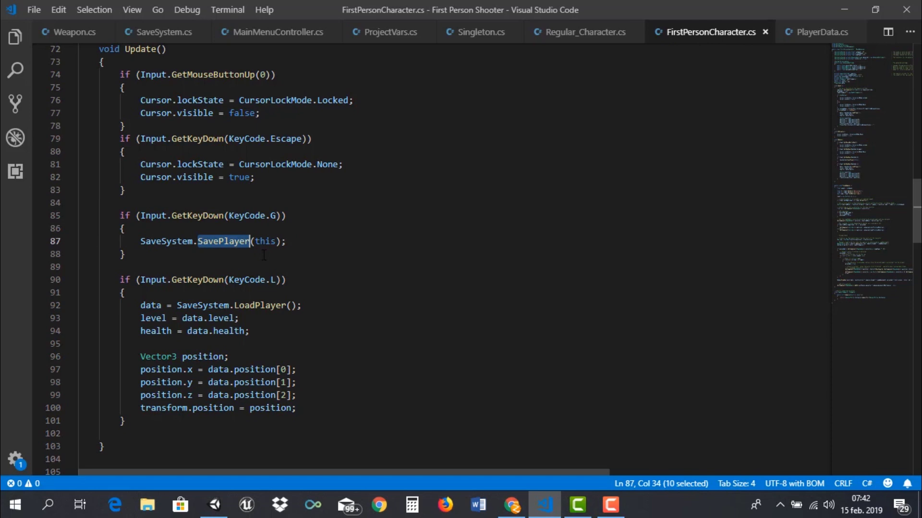
scroll(264, 255, "down", 2)
scroll(263, 255, "down", 1)
scroll(240, 278, "up", 3)
scroll(225, 294, "down", 2)
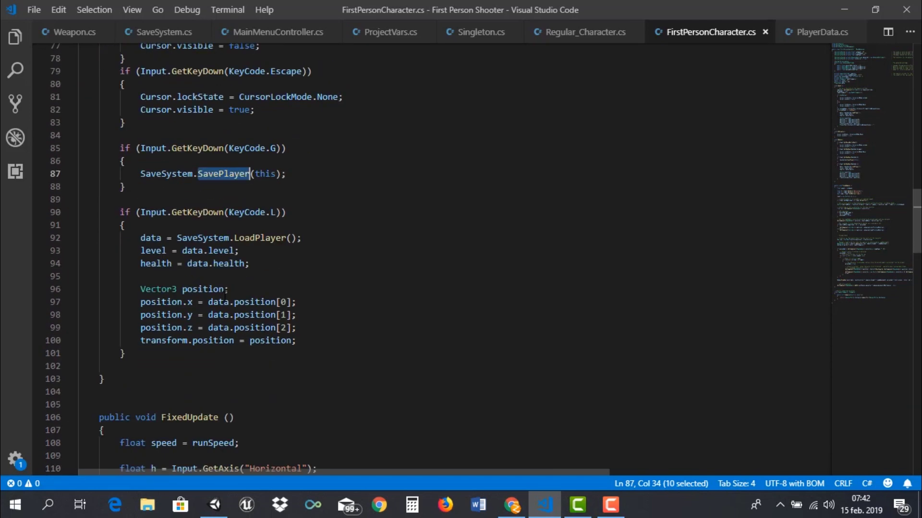
scroll(226, 296, "down", 1)
scroll(266, 197, "up", 2)
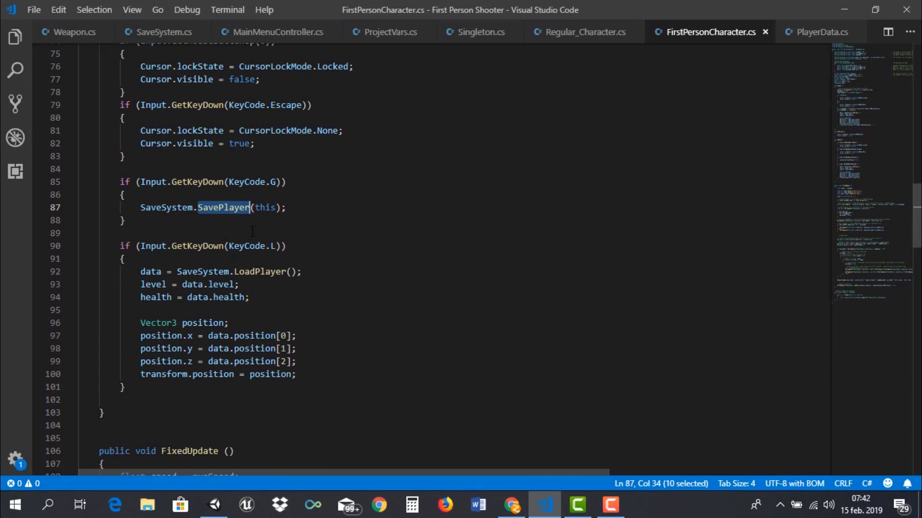
- In Unity, select the text object under Canvas > Save to show its Text settings
left_click(214, 504)
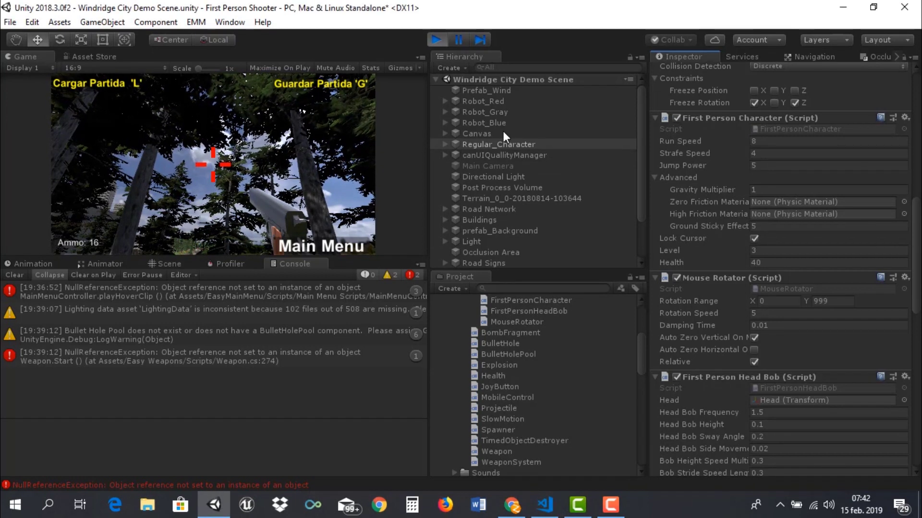
left_click(449, 134)
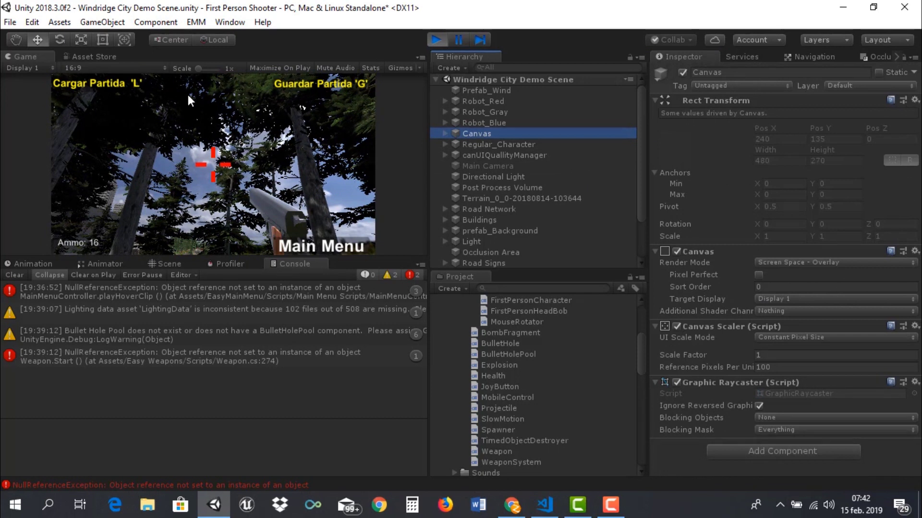
left_click(446, 132)
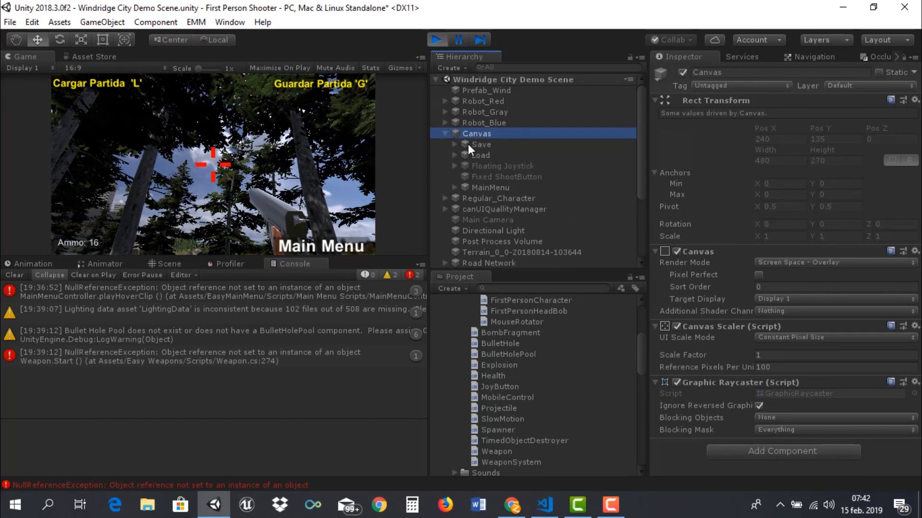
left_click(487, 143)
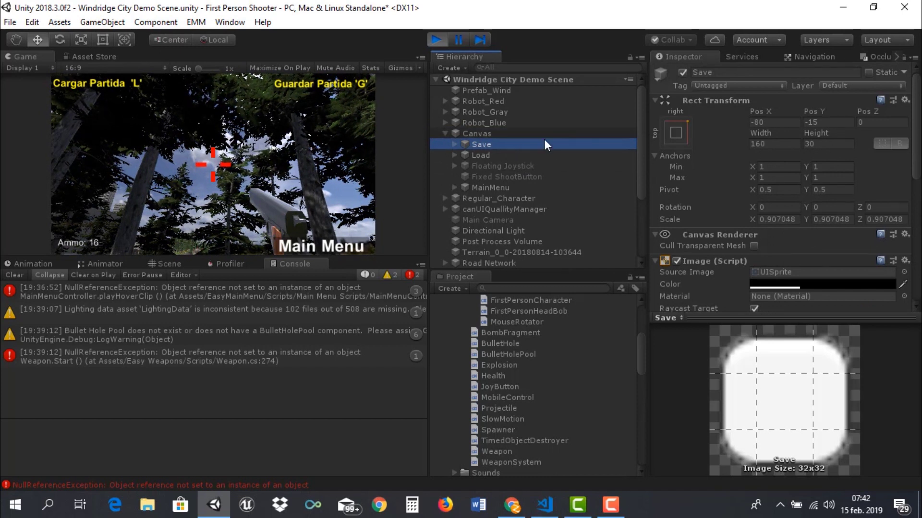
left_click(454, 143)
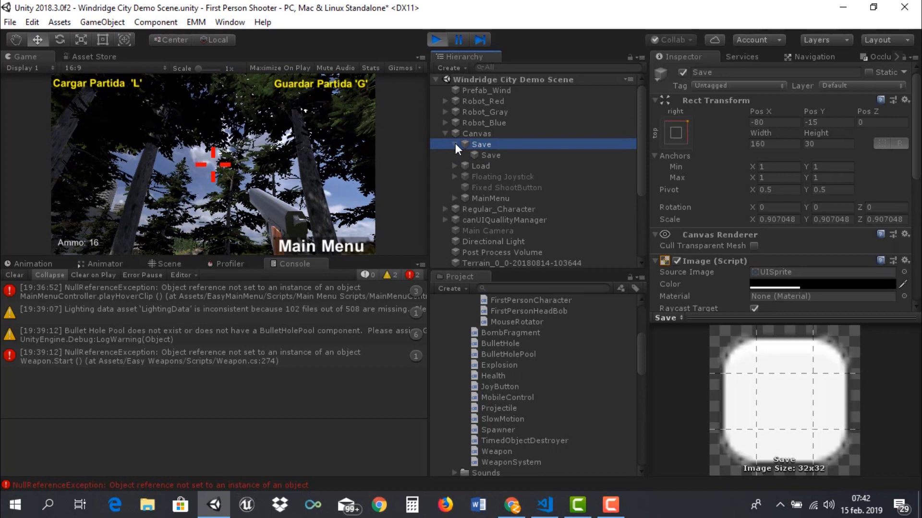
left_click(480, 154)
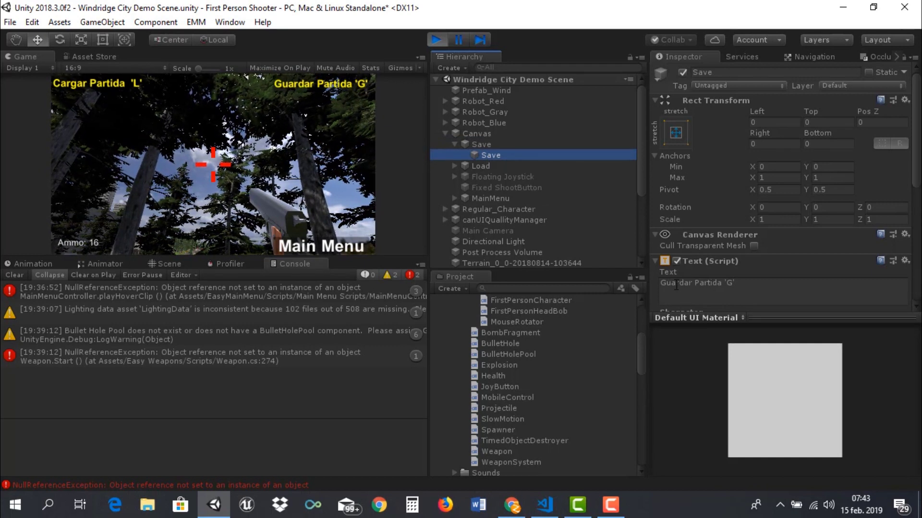
- Replace 'Guardar Partida' with 'To save Press' in the save label's Text field
left_click_drag(722, 285, 659, 283)
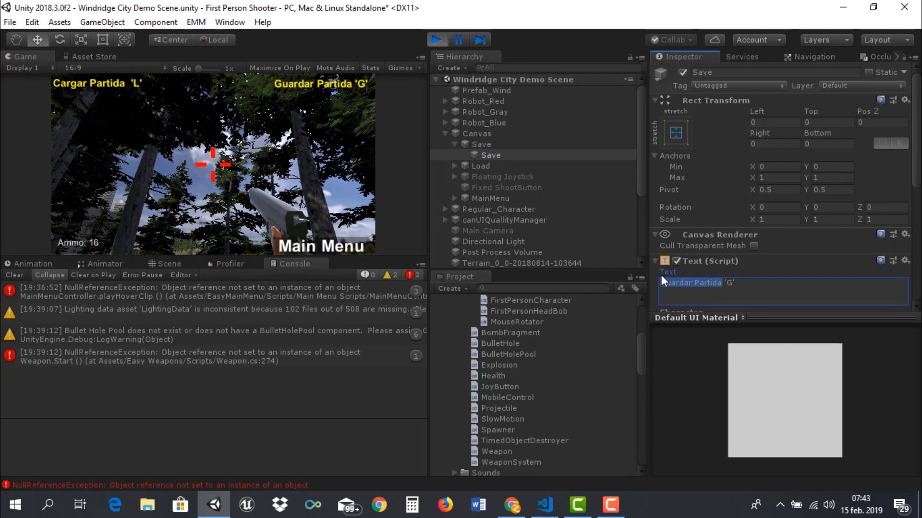
type("To s")
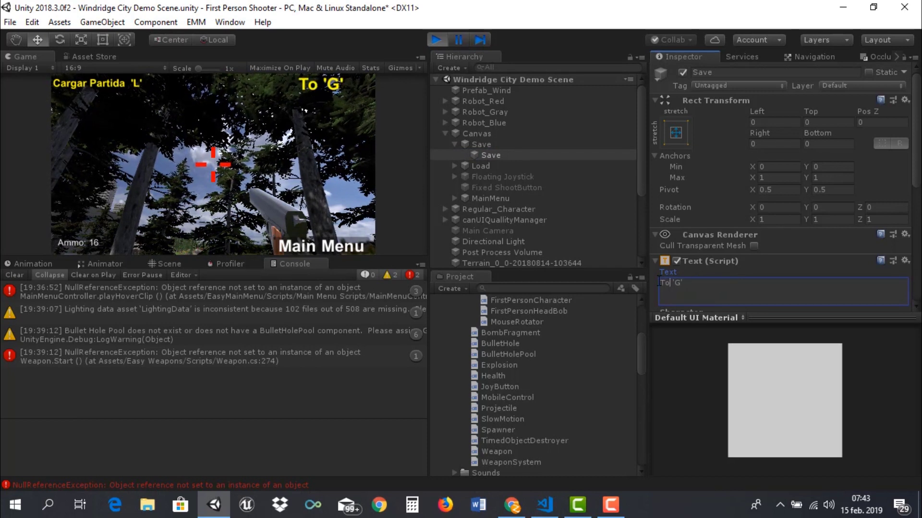
type("ave ")
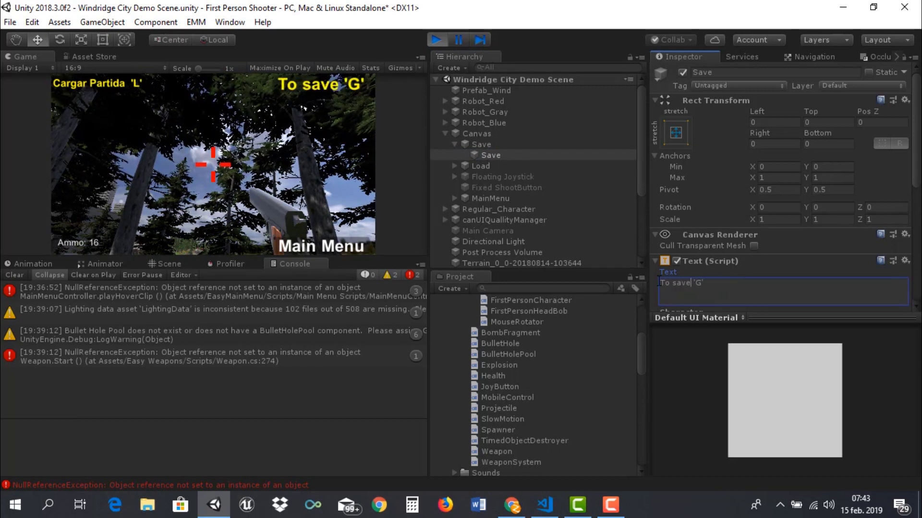
type("Press")
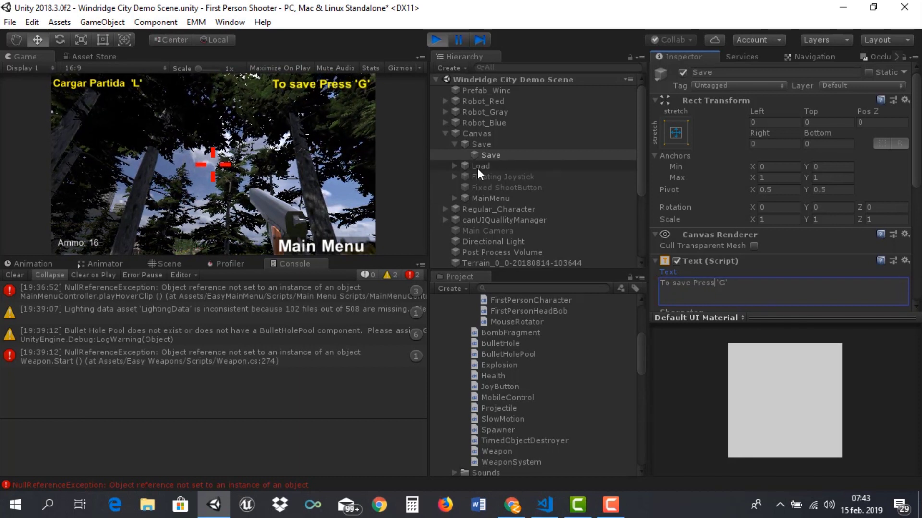
- Select the Load label's text object and replace 'Cargar Partida' with 'To Load Press'
left_click(455, 165)
left_click(456, 166)
left_click(489, 177)
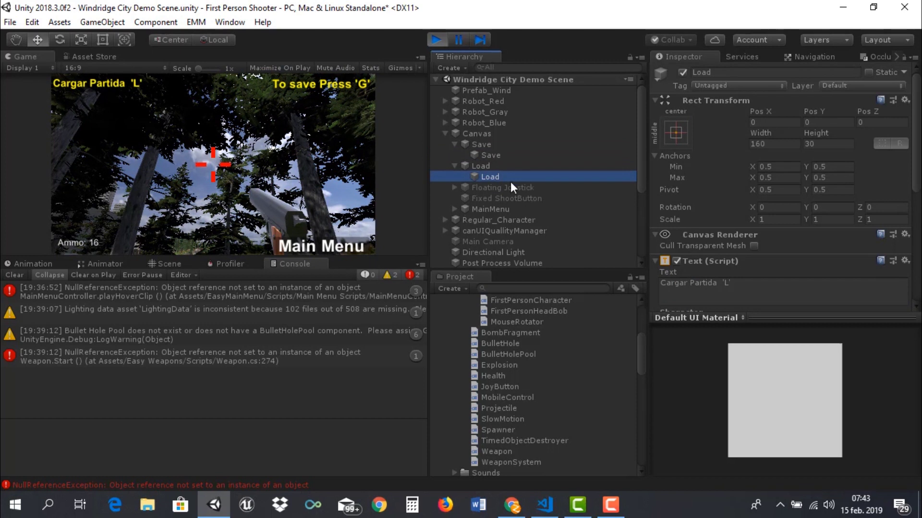
left_click_drag(718, 287, 638, 272)
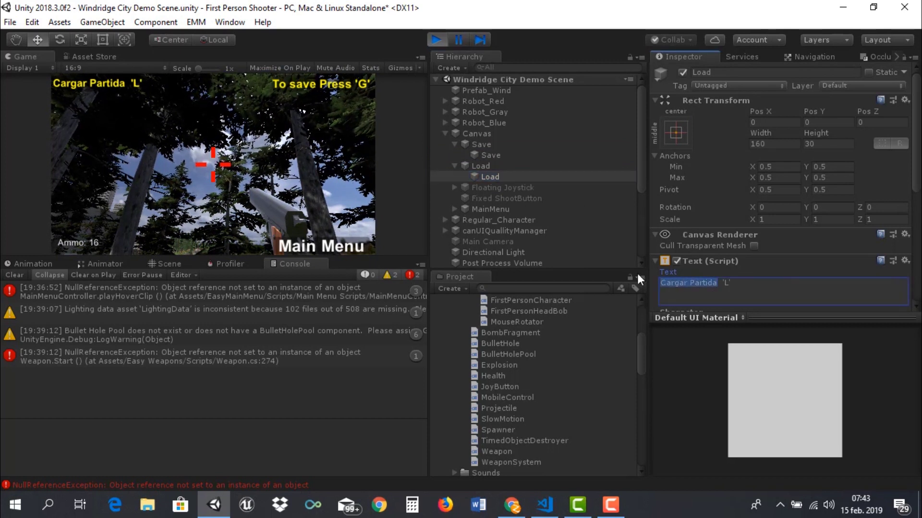
type("To Load ")
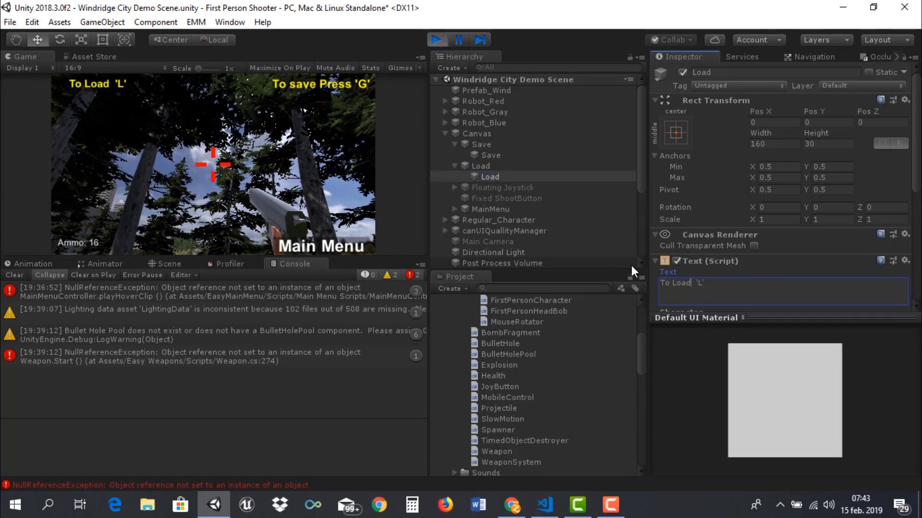
type("Press")
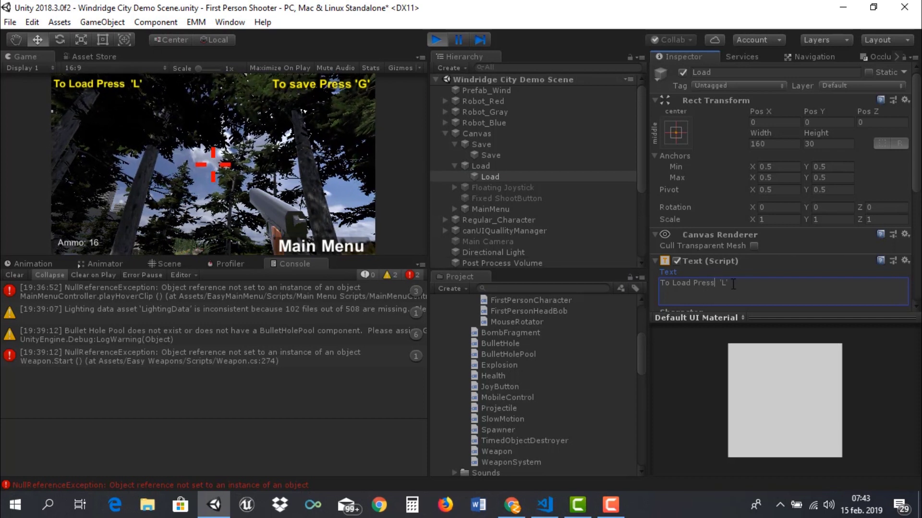
scroll(758, 276, "down", 3)
scroll(765, 270, "down", 4)
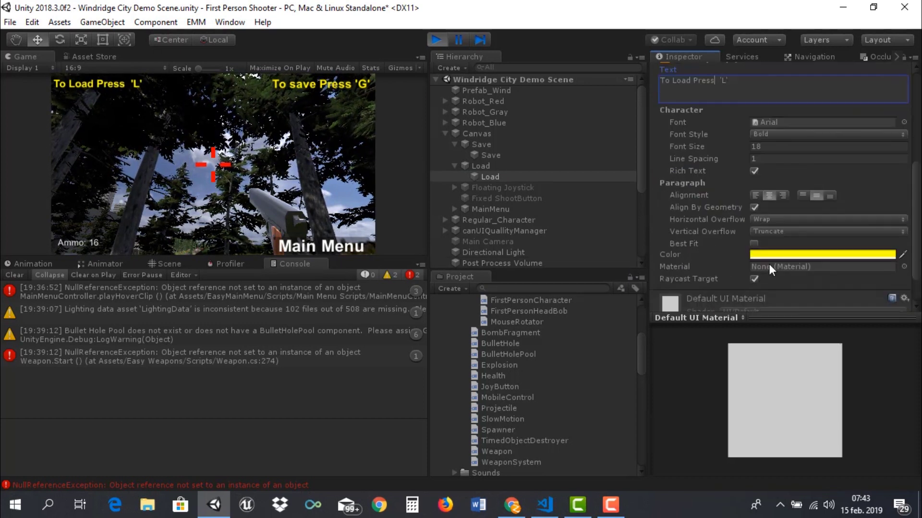
scroll(768, 267, "down", 3)
scroll(767, 256, "up", 4)
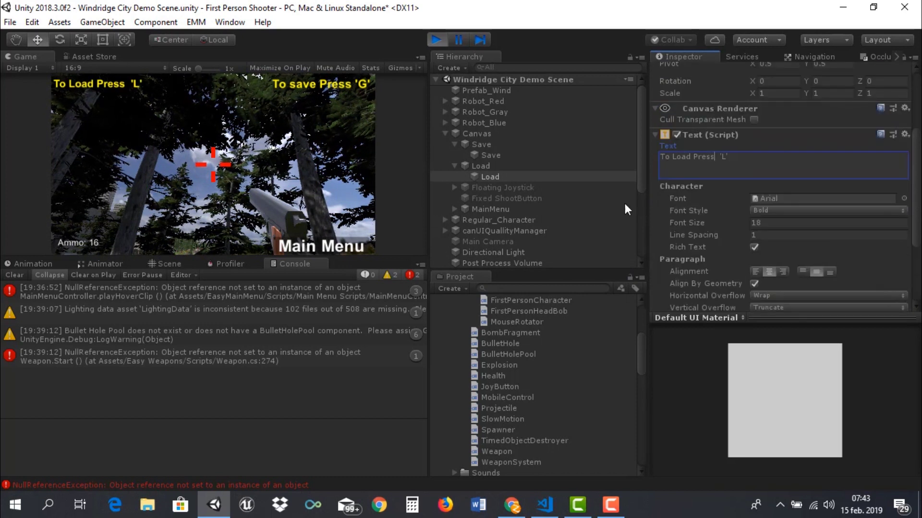
scroll(764, 248, "down", 4)
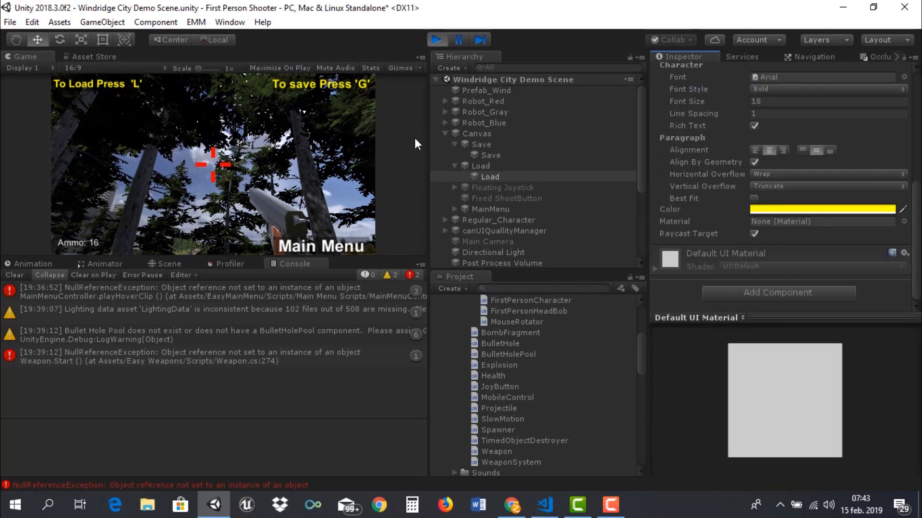
- Check the MainMenu button's click handler, then bring up Regular_Character.cs in VS Code
left_click(482, 209)
scroll(735, 221, "down", 2)
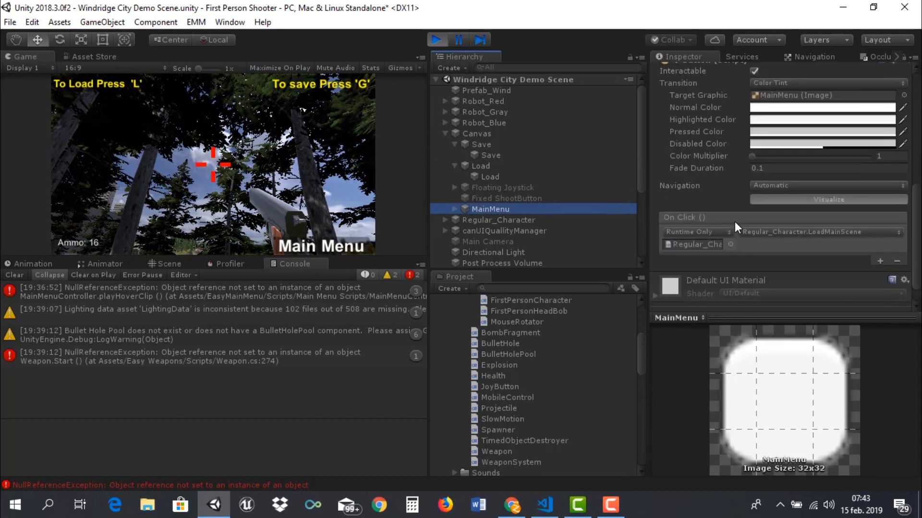
scroll(696, 217, "down", 1)
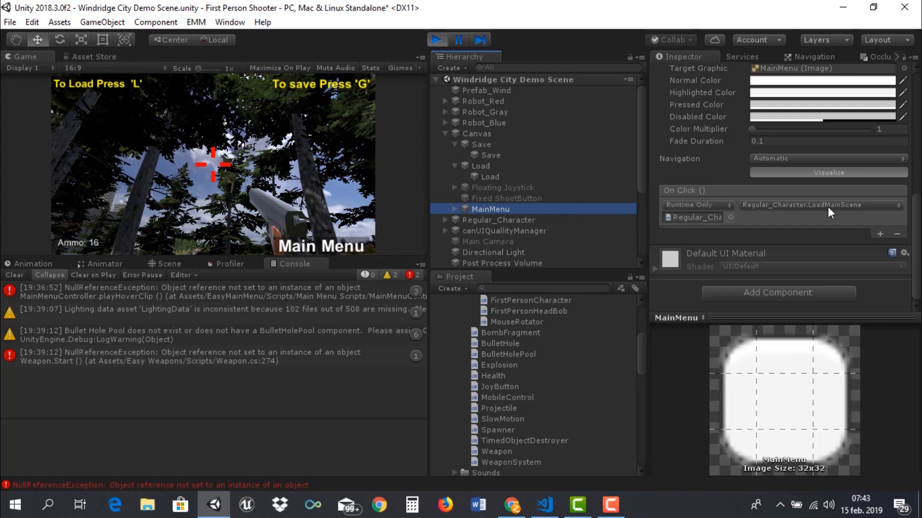
left_click(544, 505)
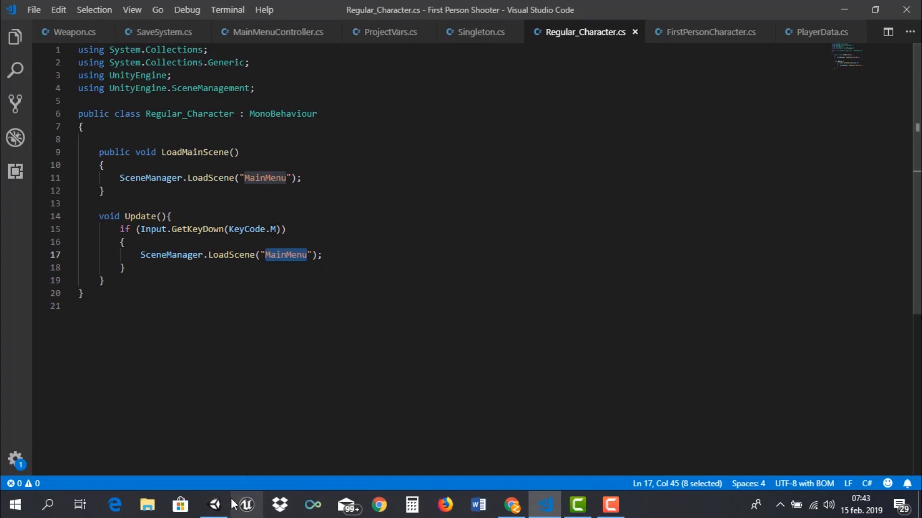
- Select the Save button under Canvas, then view FirstPersonCharacter.cs at the SavePlayer call
left_click(214, 505)
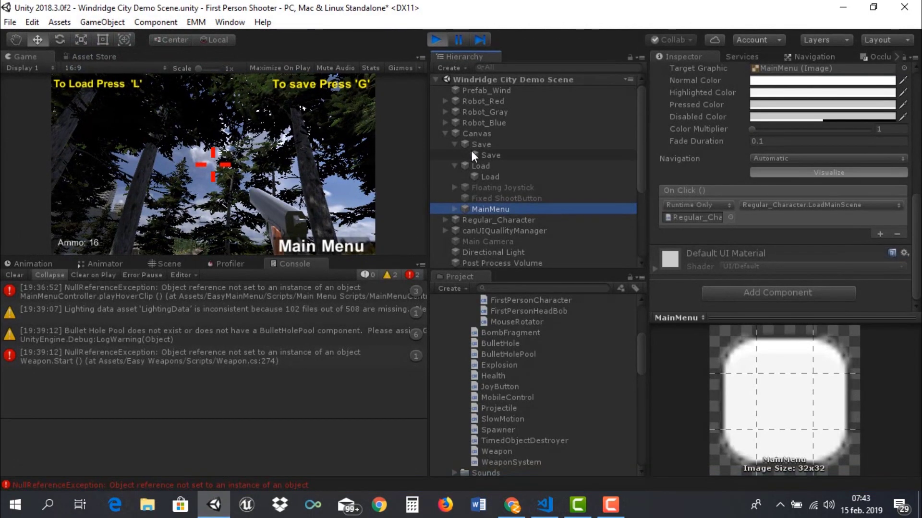
left_click(483, 146)
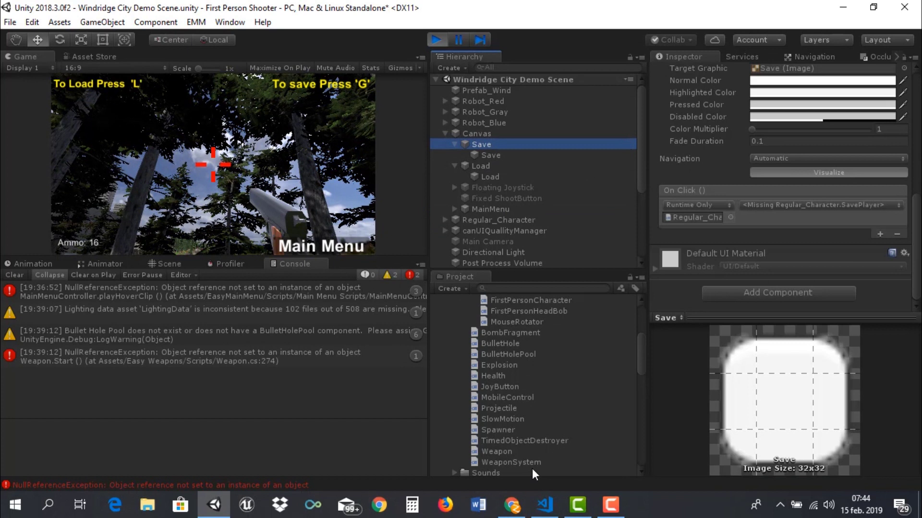
left_click(545, 505)
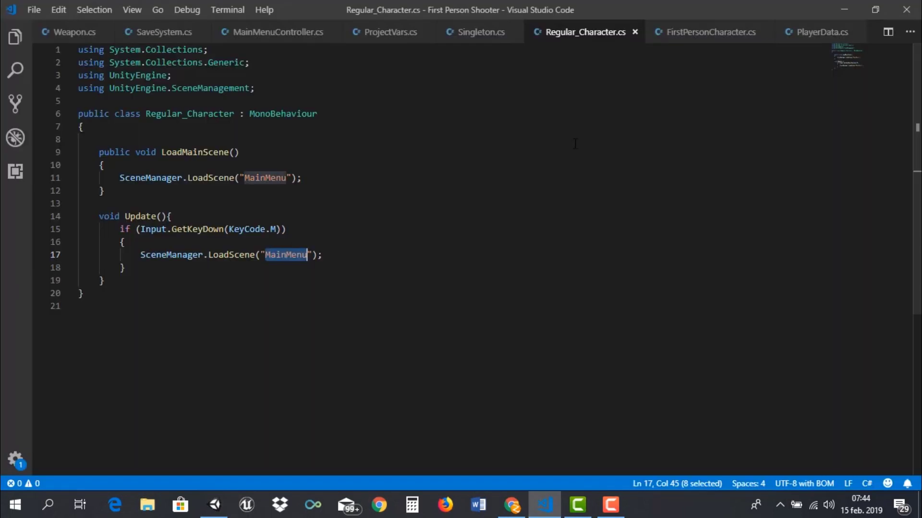
left_click(682, 33)
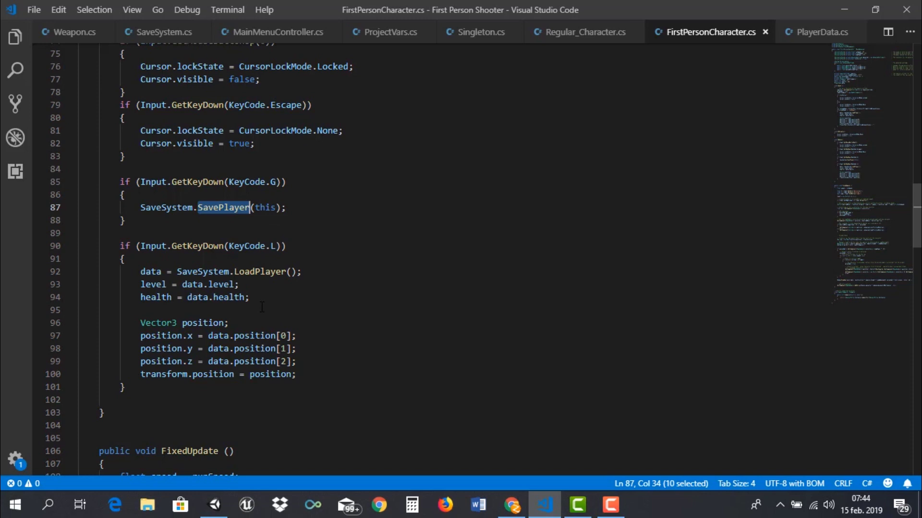
- Review the G, L and Escape key checks in FirstPersonCharacter.cs, then return to Unity
left_click(272, 182)
double_click(272, 246)
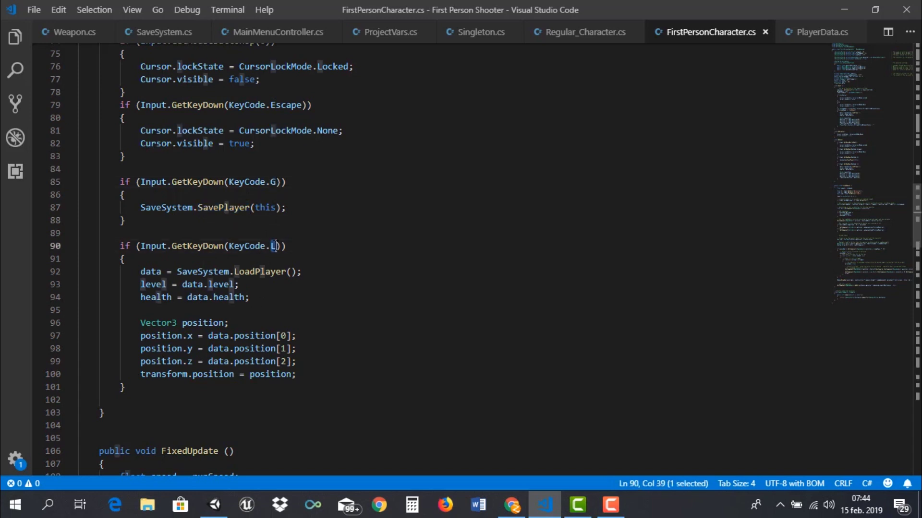
scroll(230, 130, "up", 1)
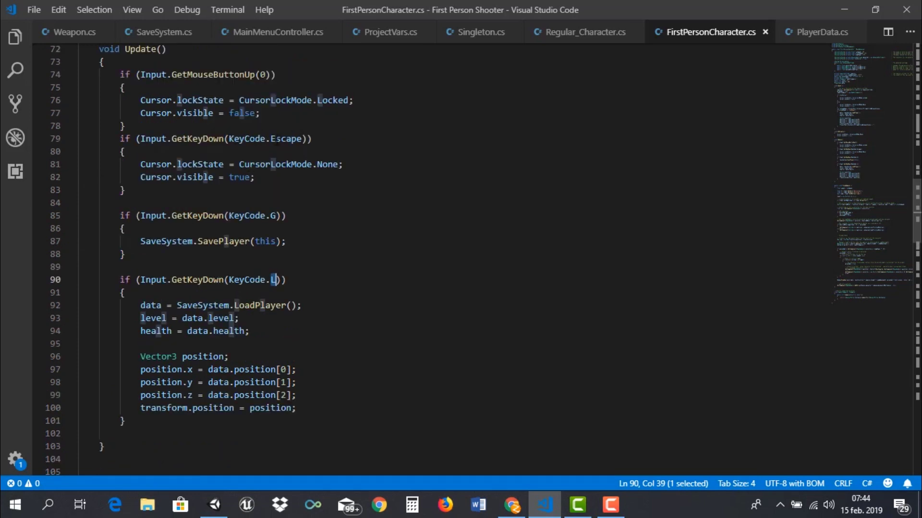
double_click(282, 139)
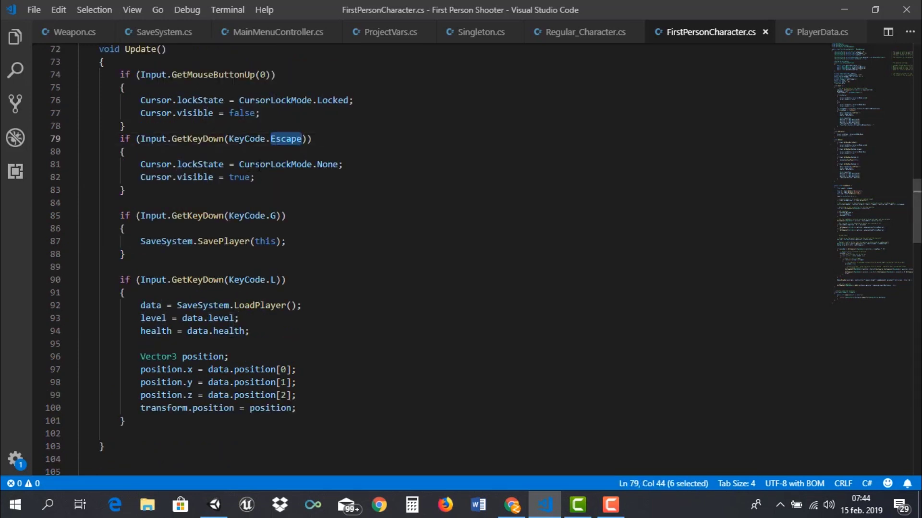
scroll(213, 191, "up", 2)
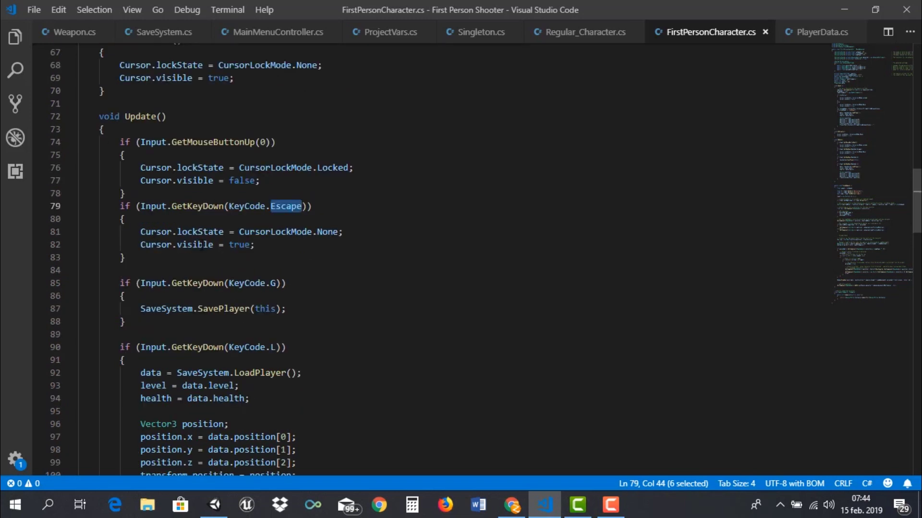
scroll(250, 298, "down", 1)
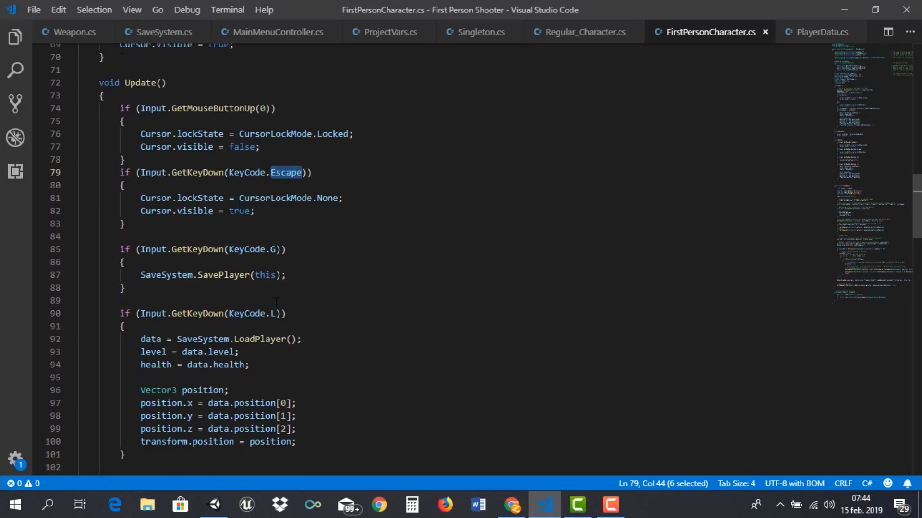
scroll(326, 272, "down", 2)
left_click(588, 33)
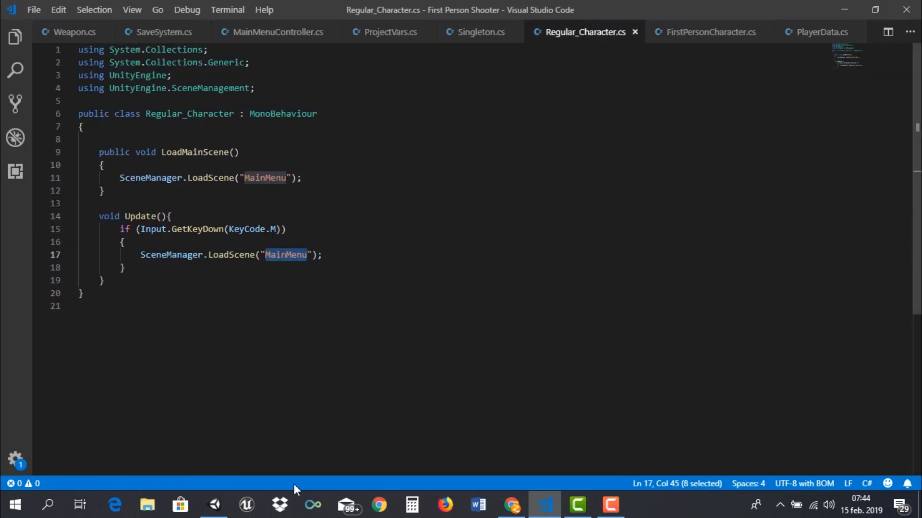
left_click(217, 508)
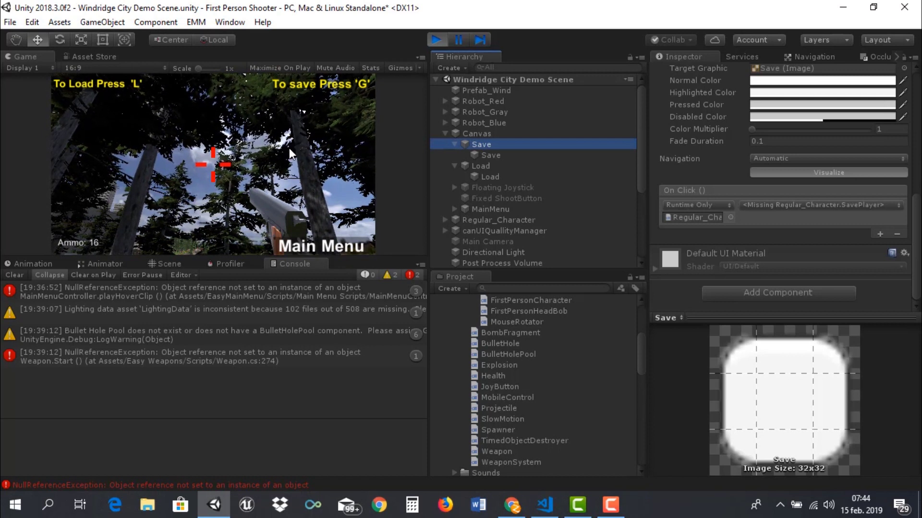
- Focus the running Game view and fire a shot, dropping ammo from 16 to 15
scroll(544, 195, "down", 4)
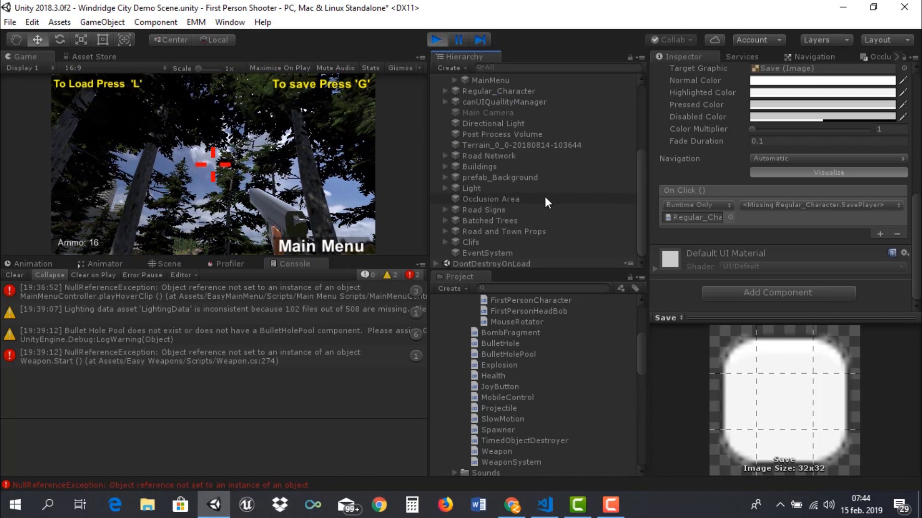
scroll(539, 198, "up", 4)
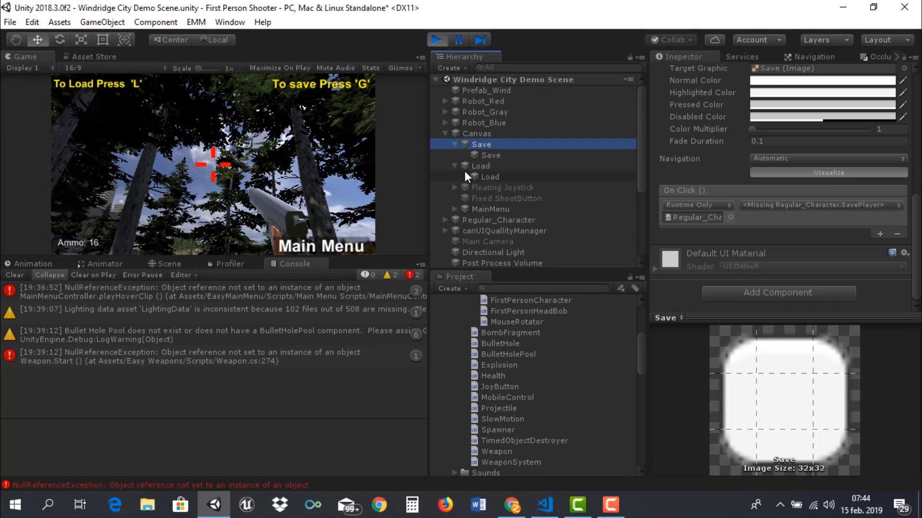
left_click(273, 140)
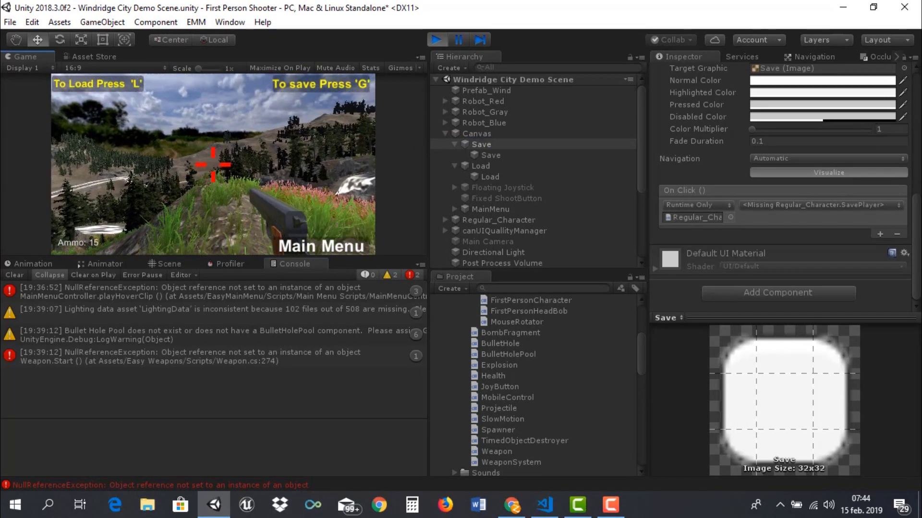
- Fire two shots at the forested hills and walk forward through the trees
left_click(213, 164)
left_click(212, 164)
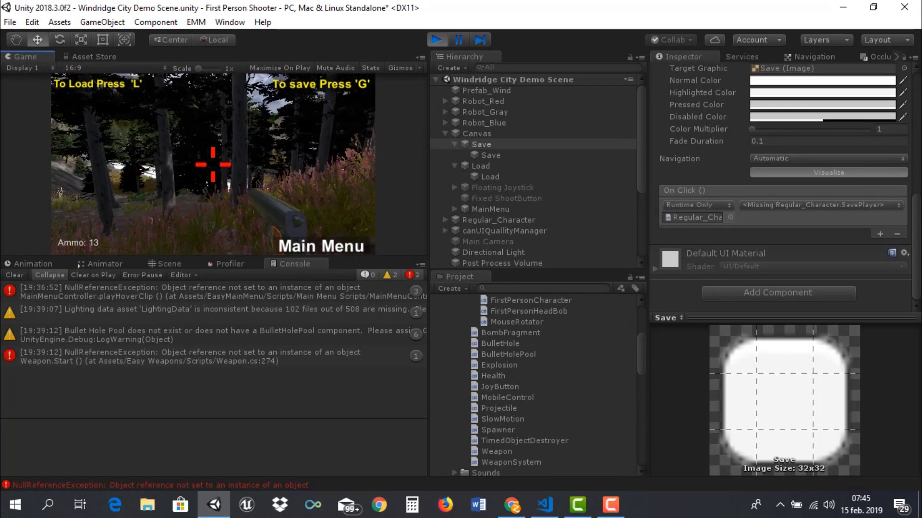
key("w")
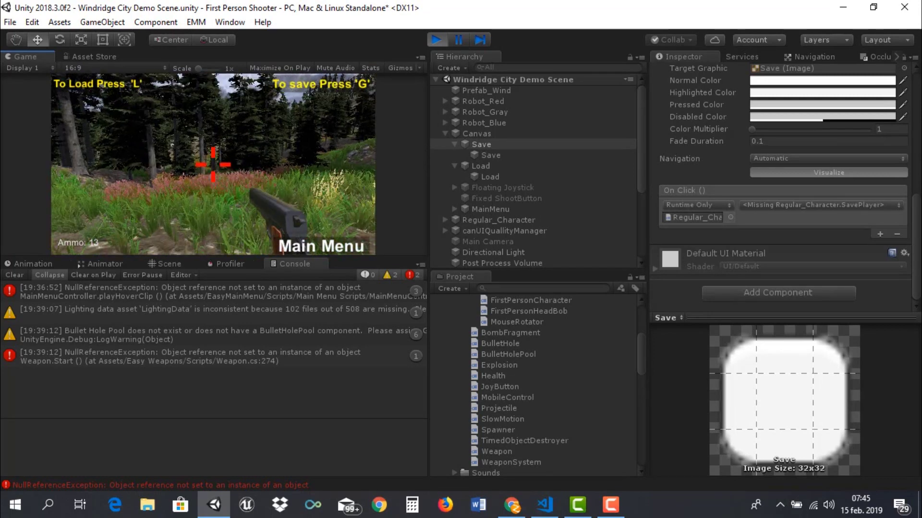
key("w")
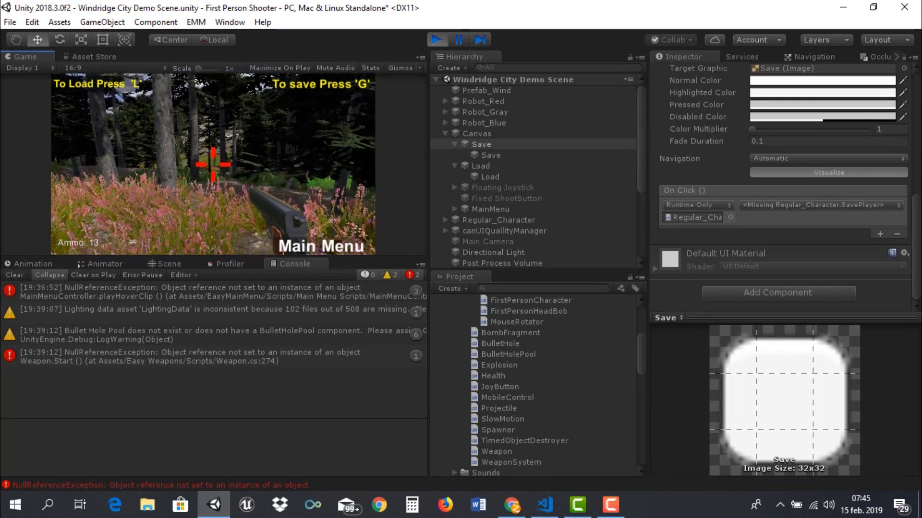
key("w")
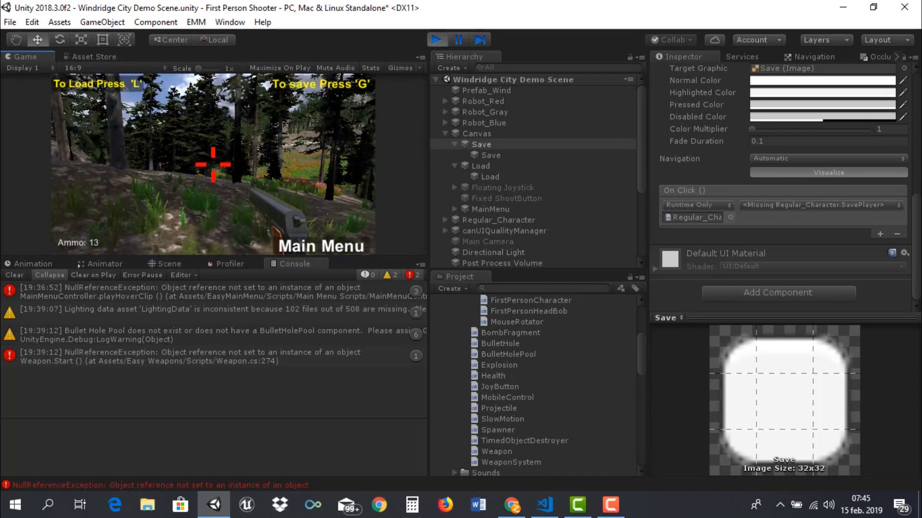
- Walk across the grassy field toward the treeline and fire into the grass, leaving 12 ammo
key("w")
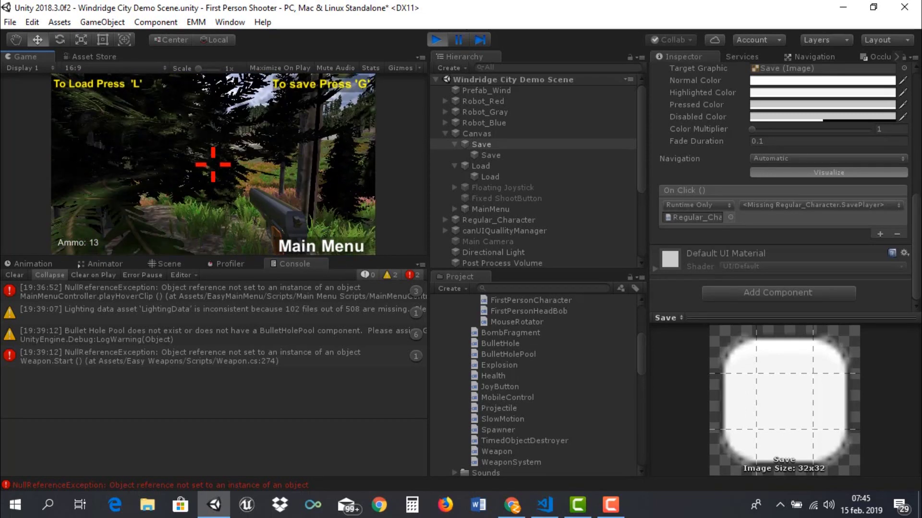
key("w")
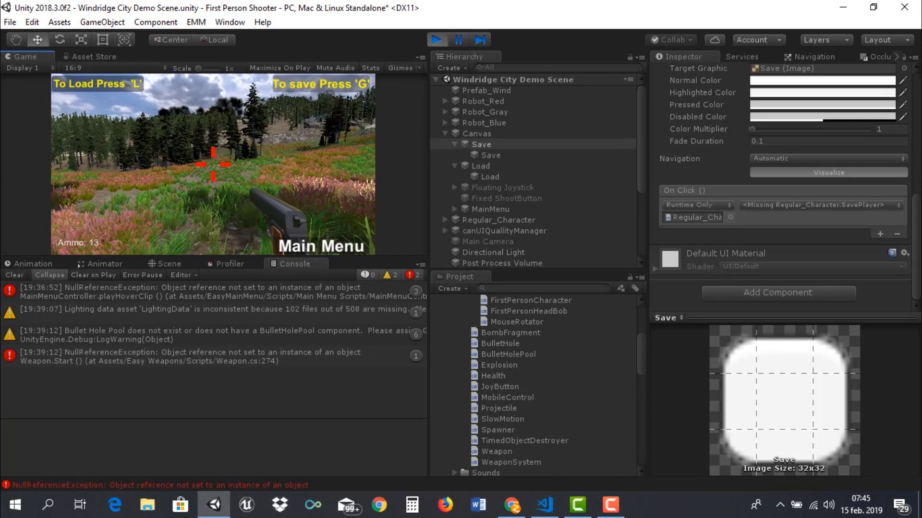
key("w")
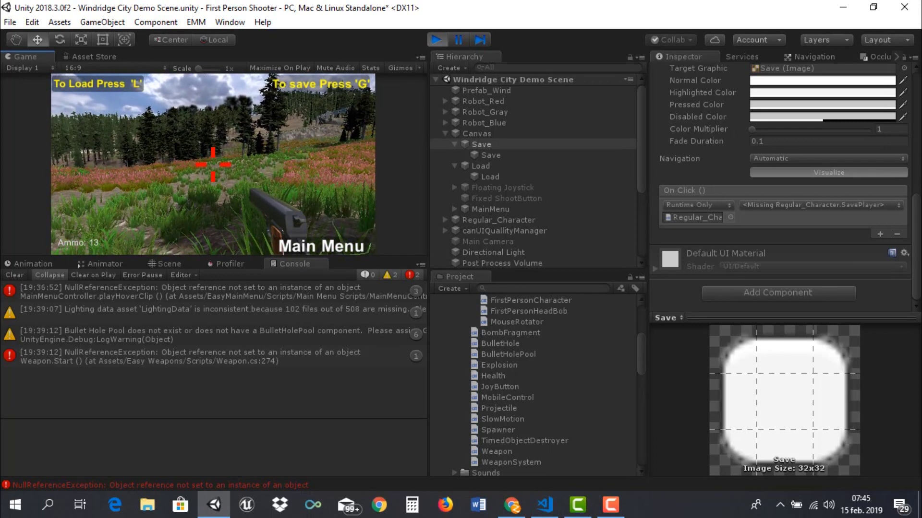
key("w")
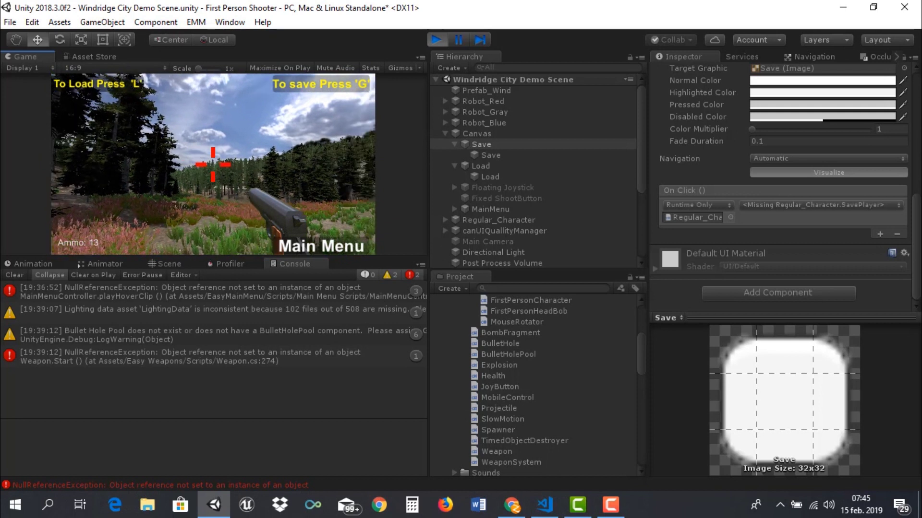
key("w")
key("w")
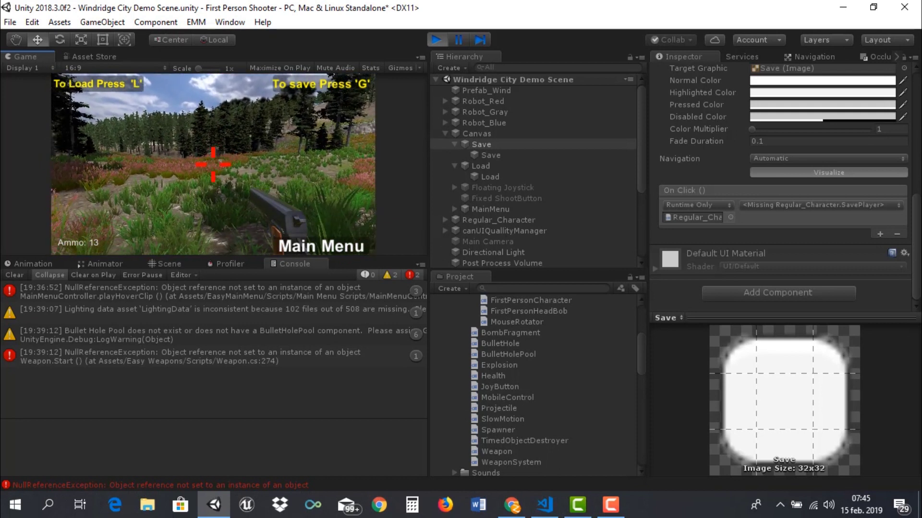
left_click(332, 246)
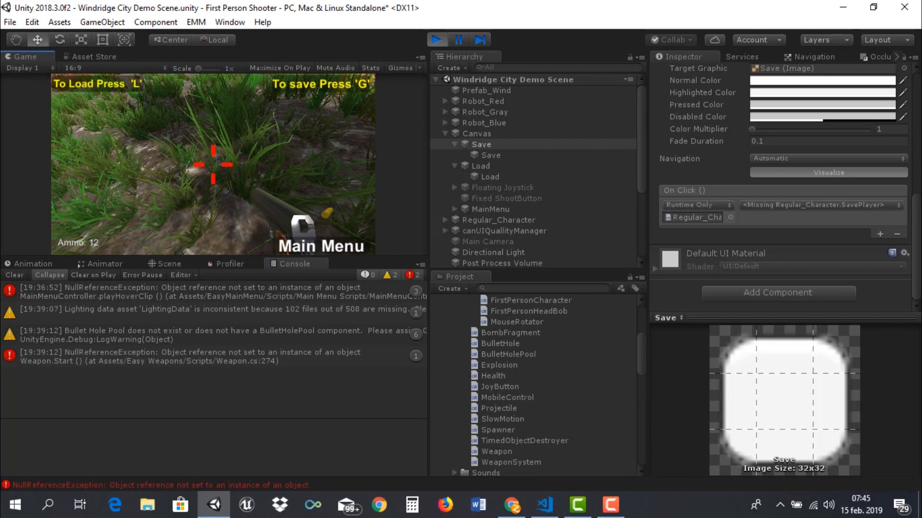